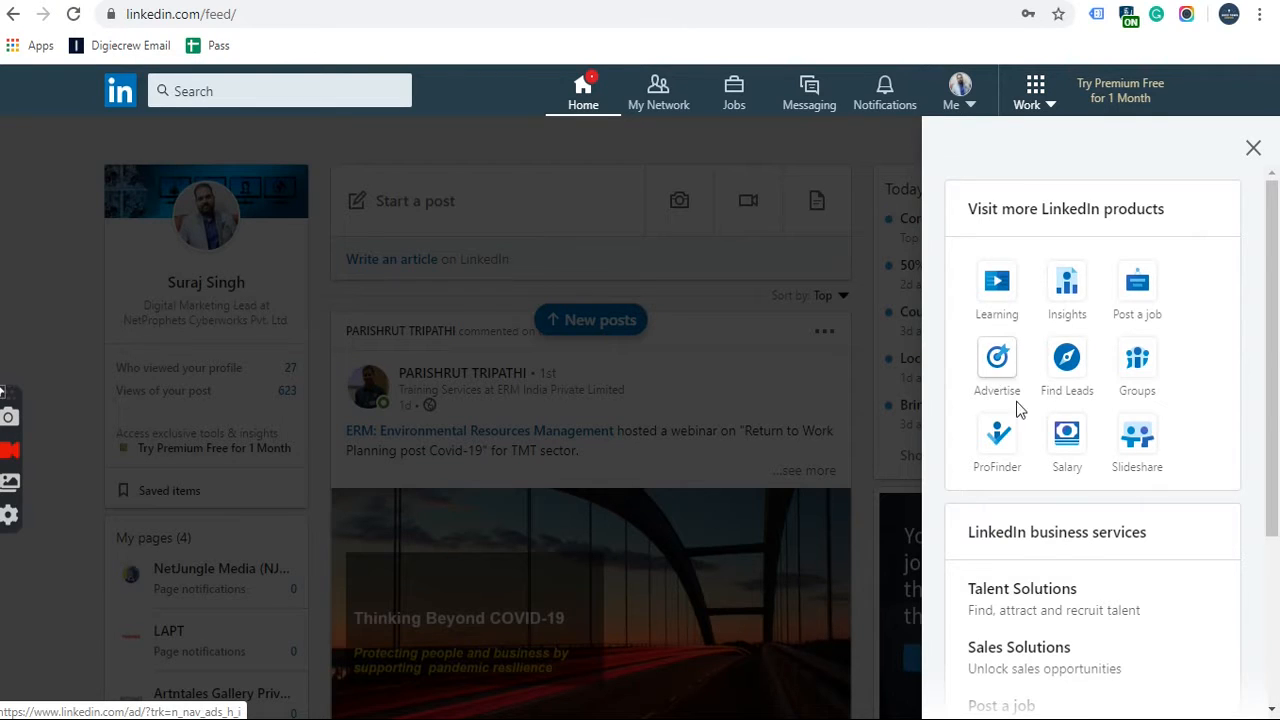
# Step: Open LinkedIn's advertising product and enter the SS ad account linked to Buzz Town Confess
pyautogui.click(998, 378)
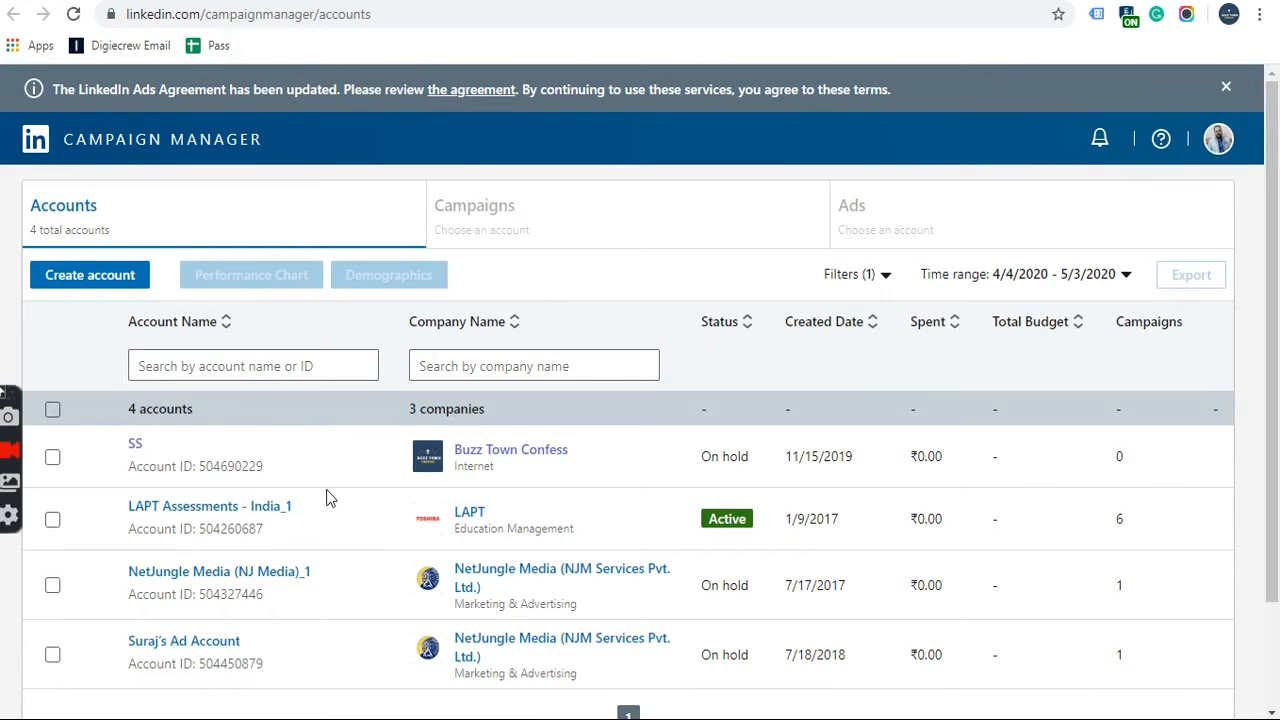
pyautogui.moveTo(285, 566)
pyautogui.scroll(-1, 287, 571)
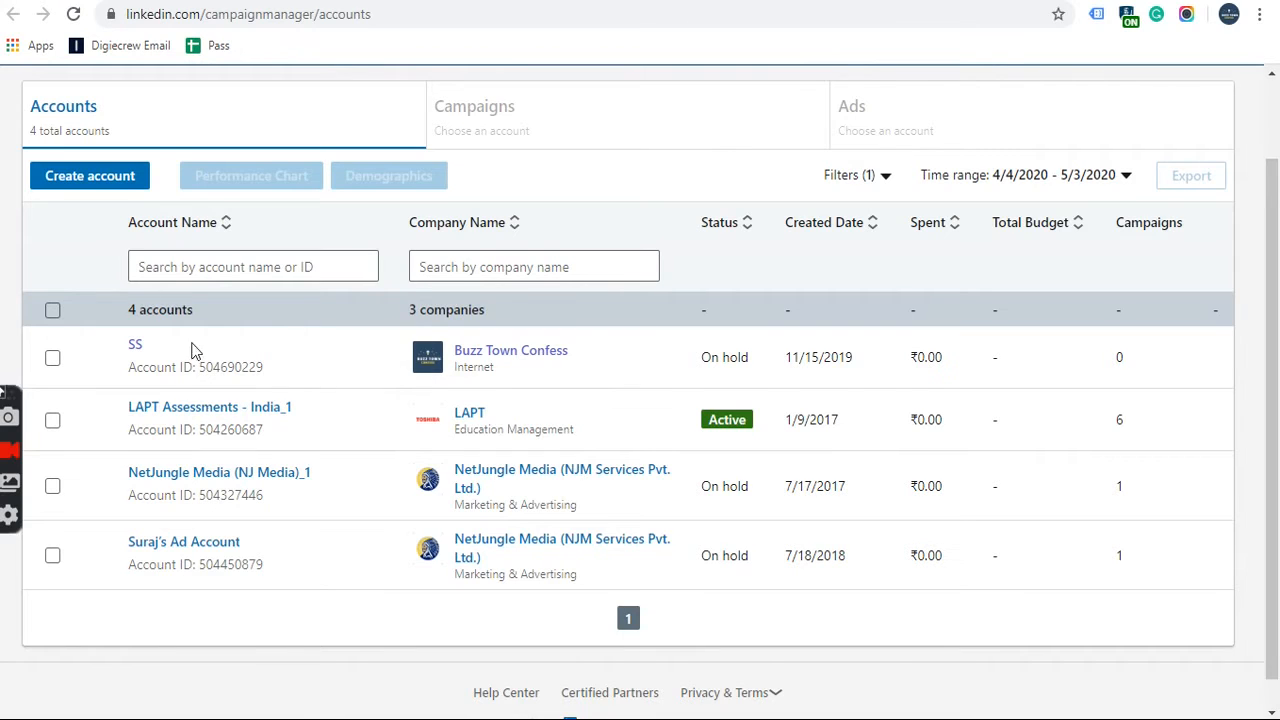
pyautogui.moveTo(148, 362)
pyautogui.click(137, 347)
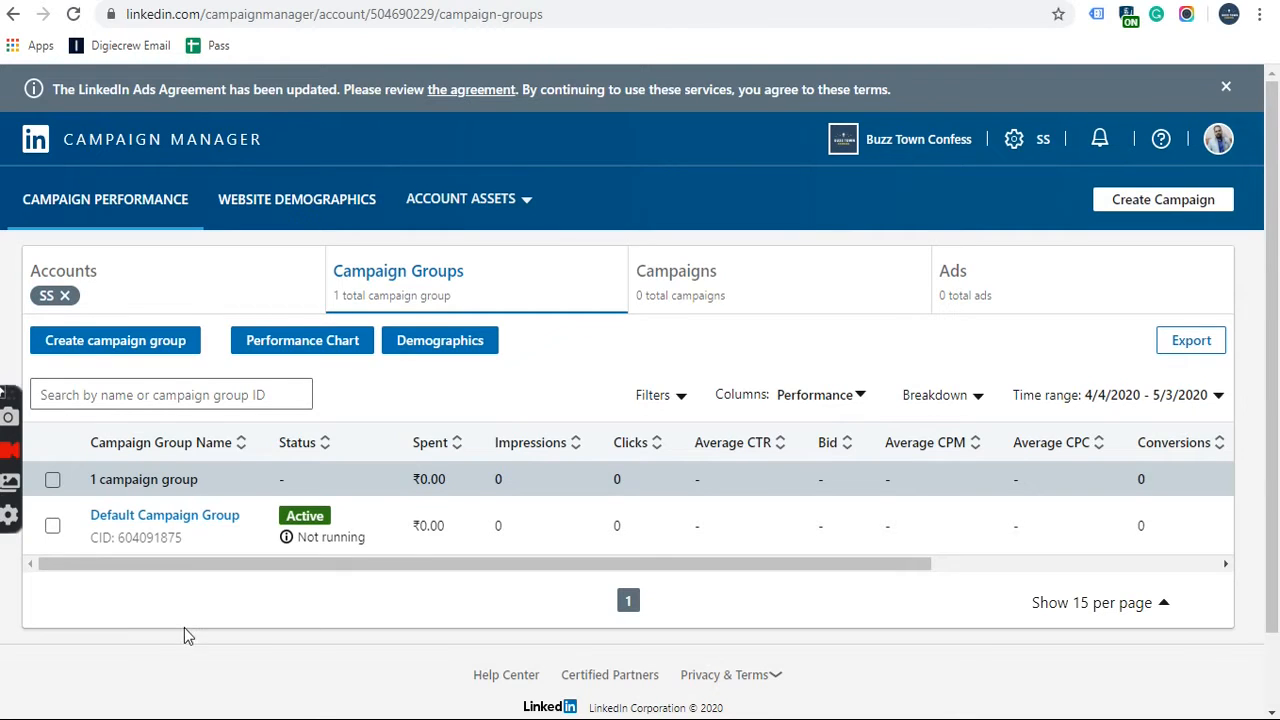
# Step: Create a new campaign in the Default Campaign Group and name it Test
pyautogui.click(180, 516)
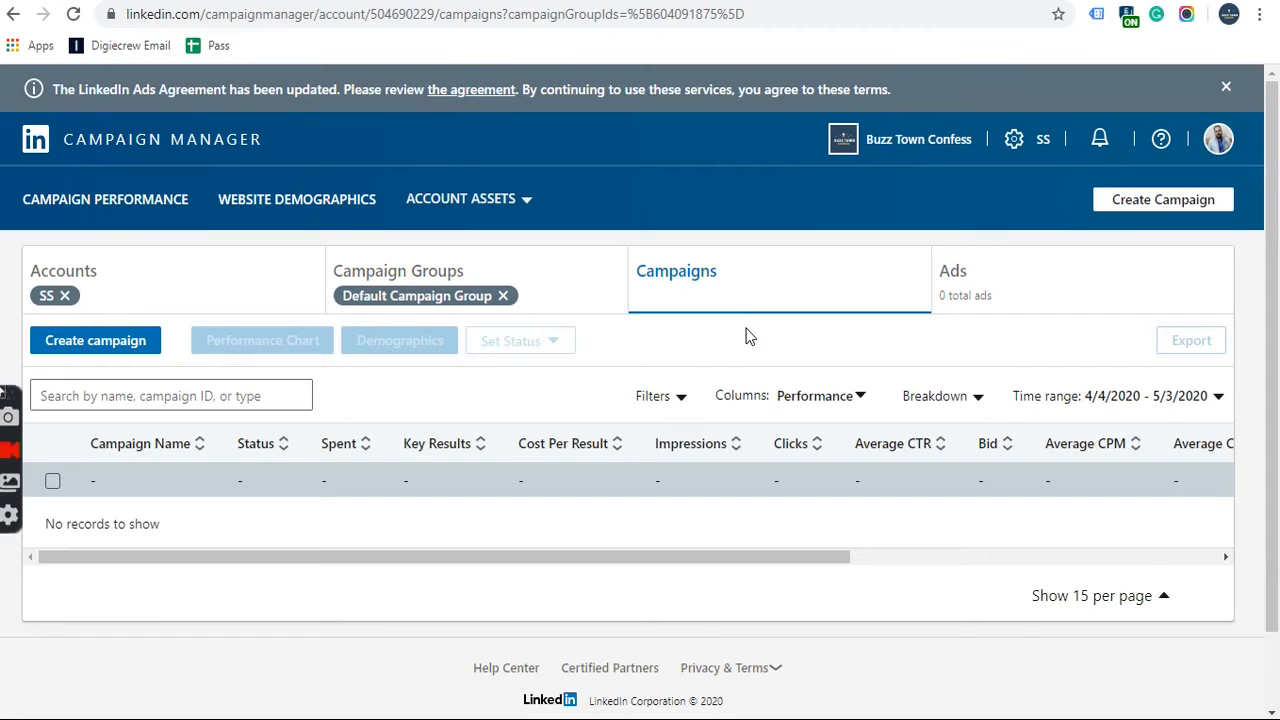
pyautogui.click(88, 347)
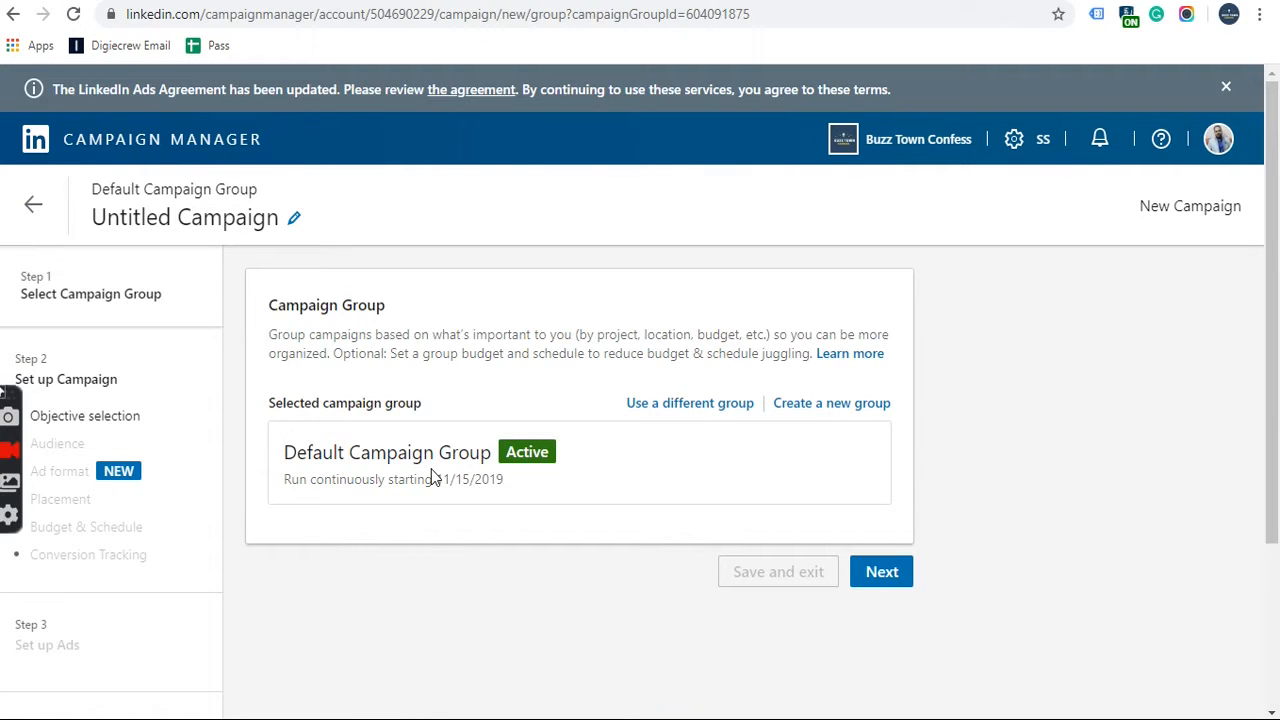
pyautogui.click(294, 222)
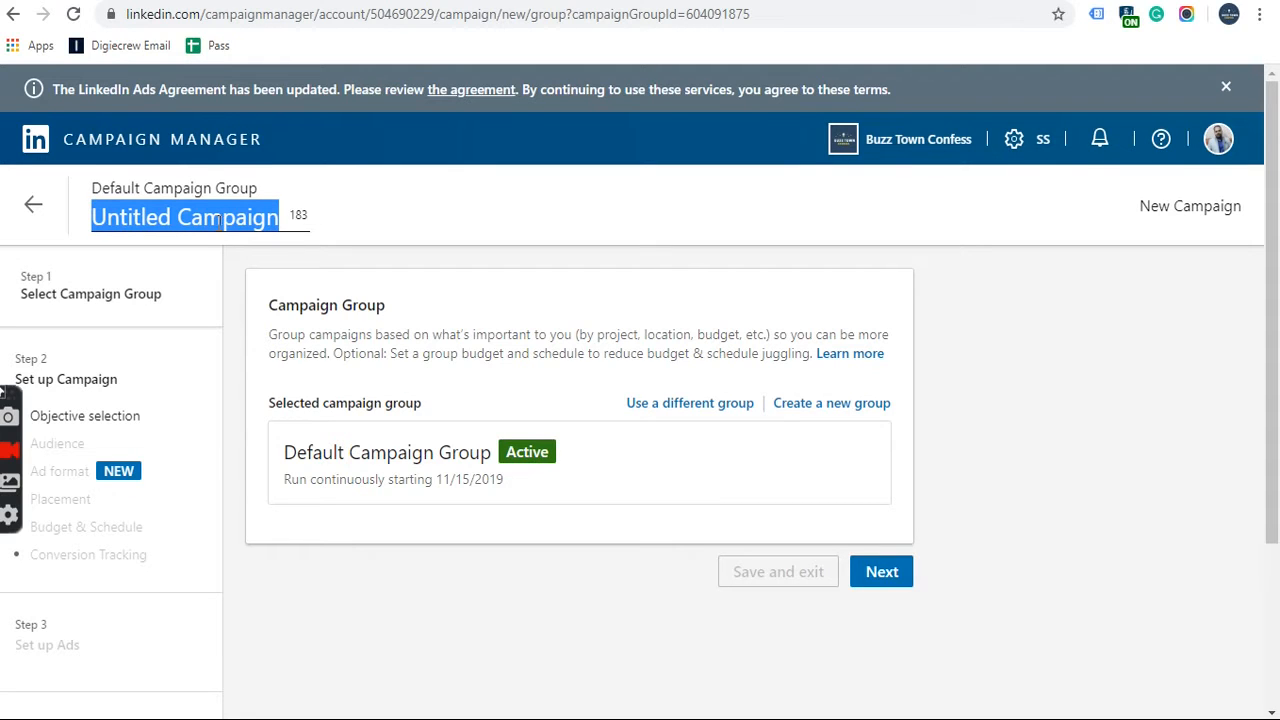
pyautogui.write('Test')
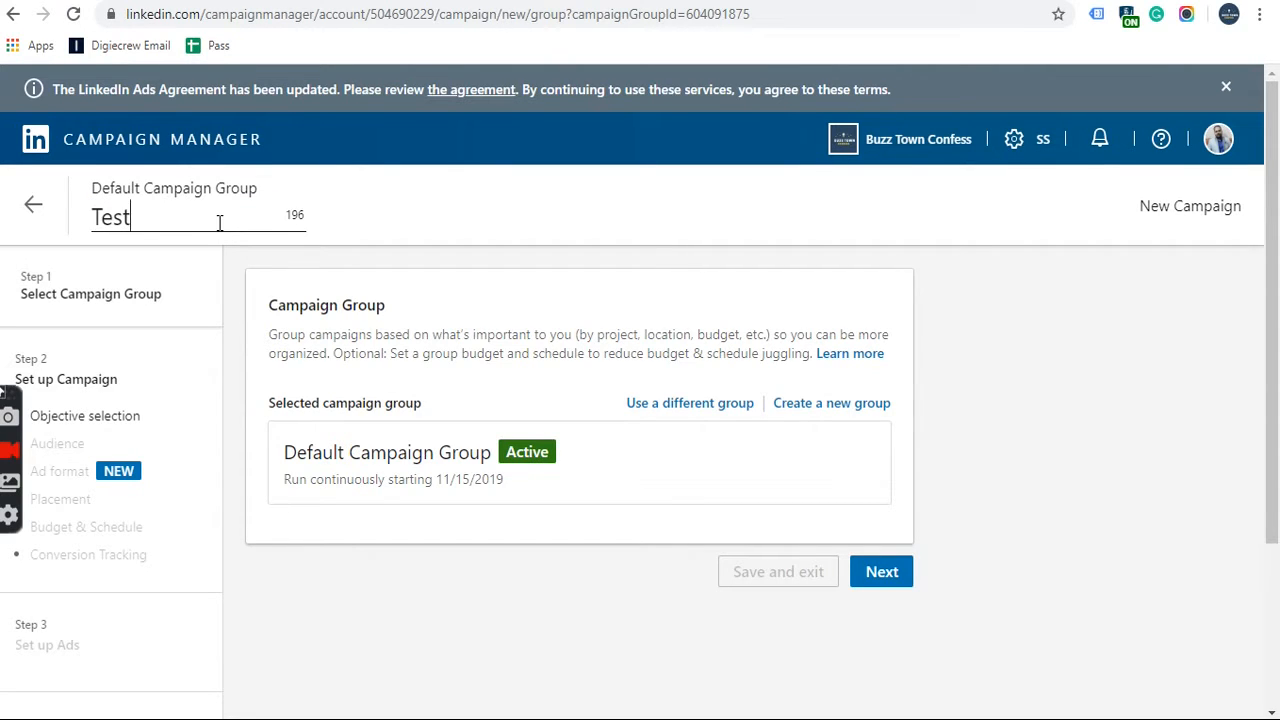
pyautogui.click(654, 658)
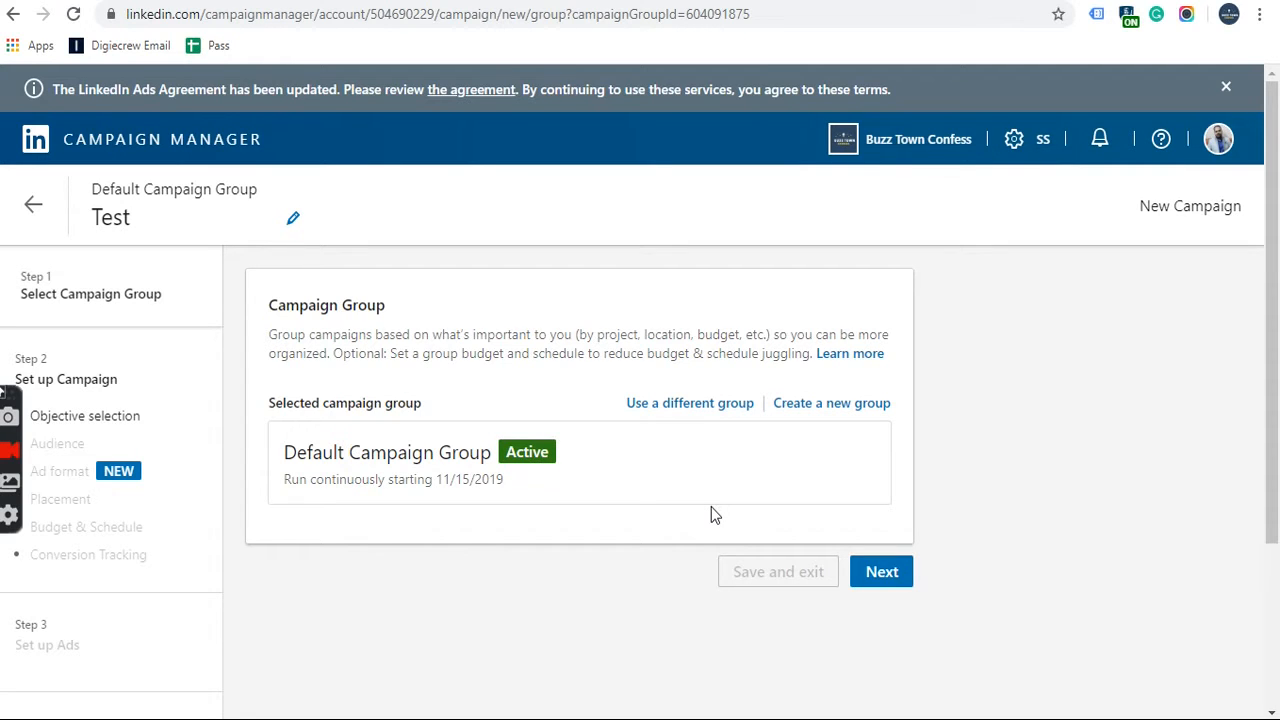
# Step: Keep the selected campaign group and set the campaign objective to Brand awareness
pyautogui.click(871, 573)
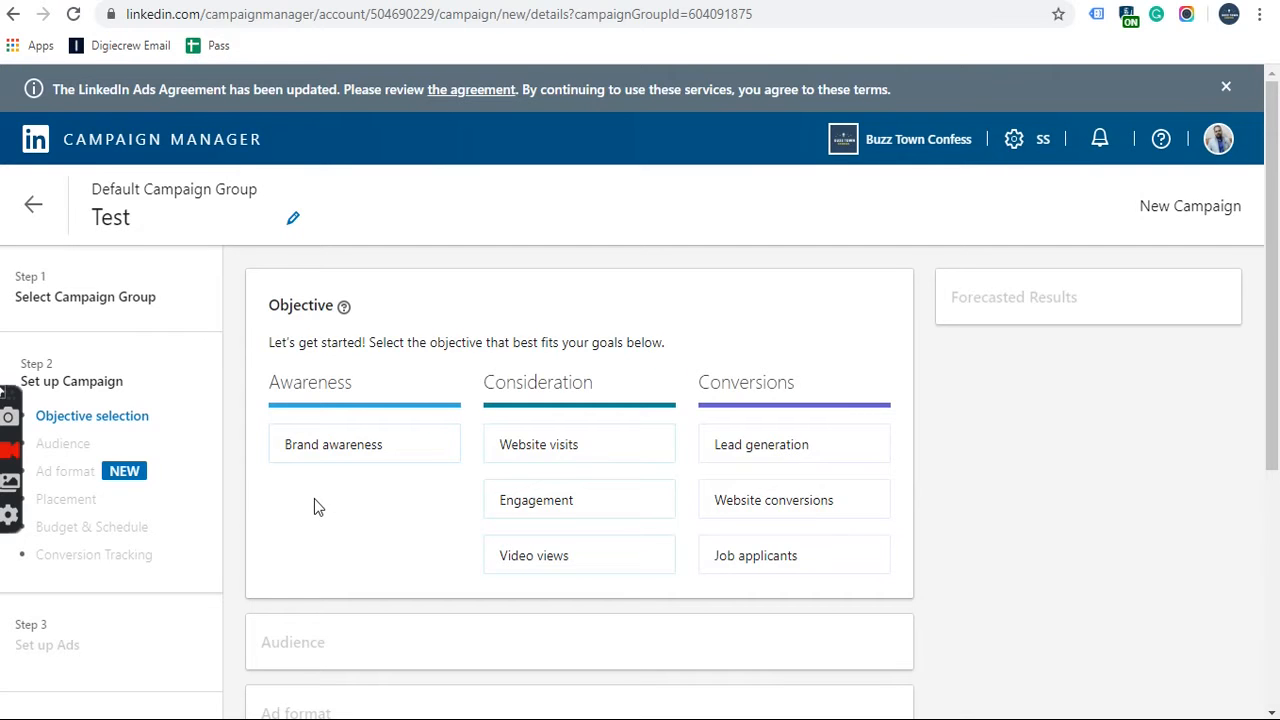
pyautogui.scroll(-1, 314, 506)
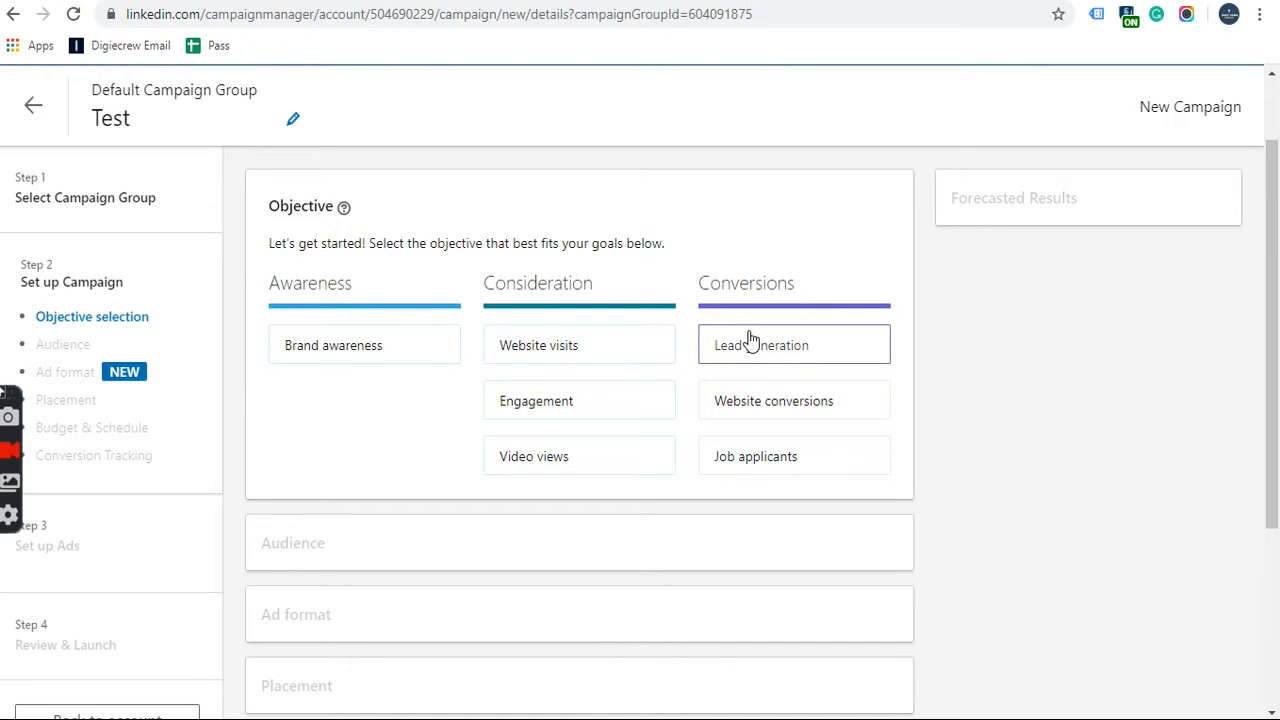
pyautogui.click(363, 361)
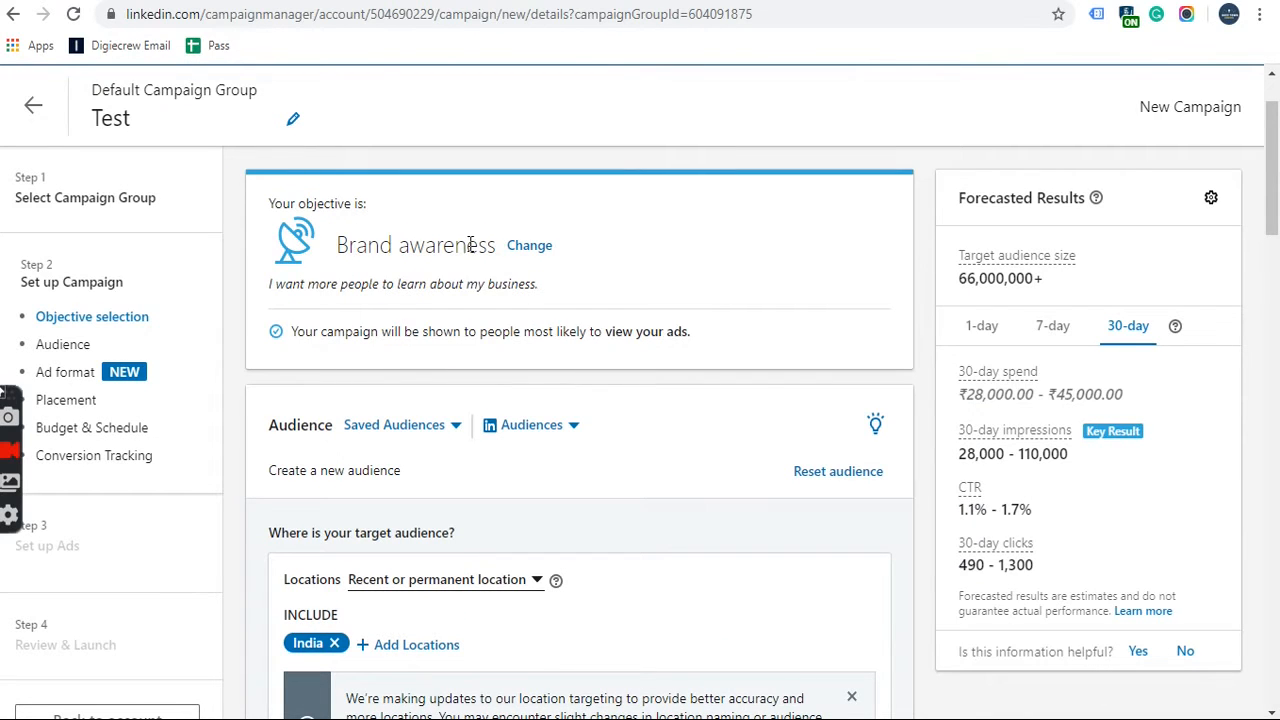
# Step: Look through the recently used saved audiences without choosing one
pyautogui.scroll(-1, 645, 394)
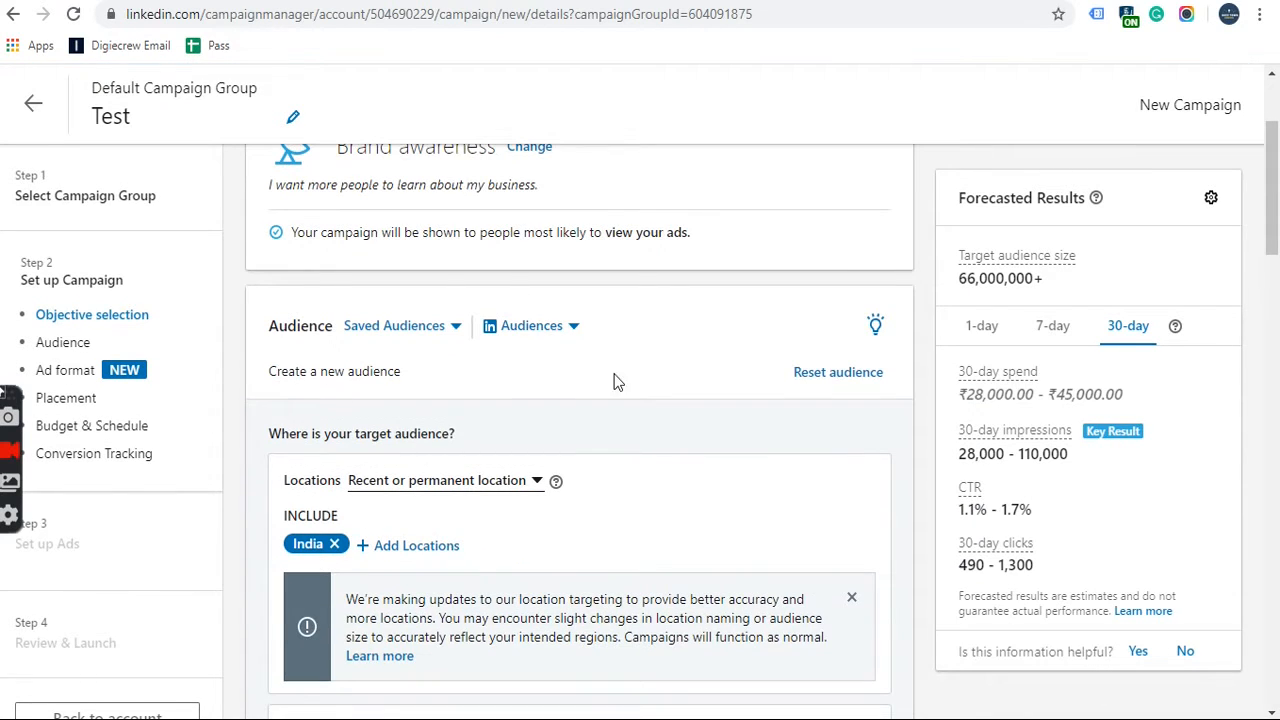
pyautogui.click(455, 330)
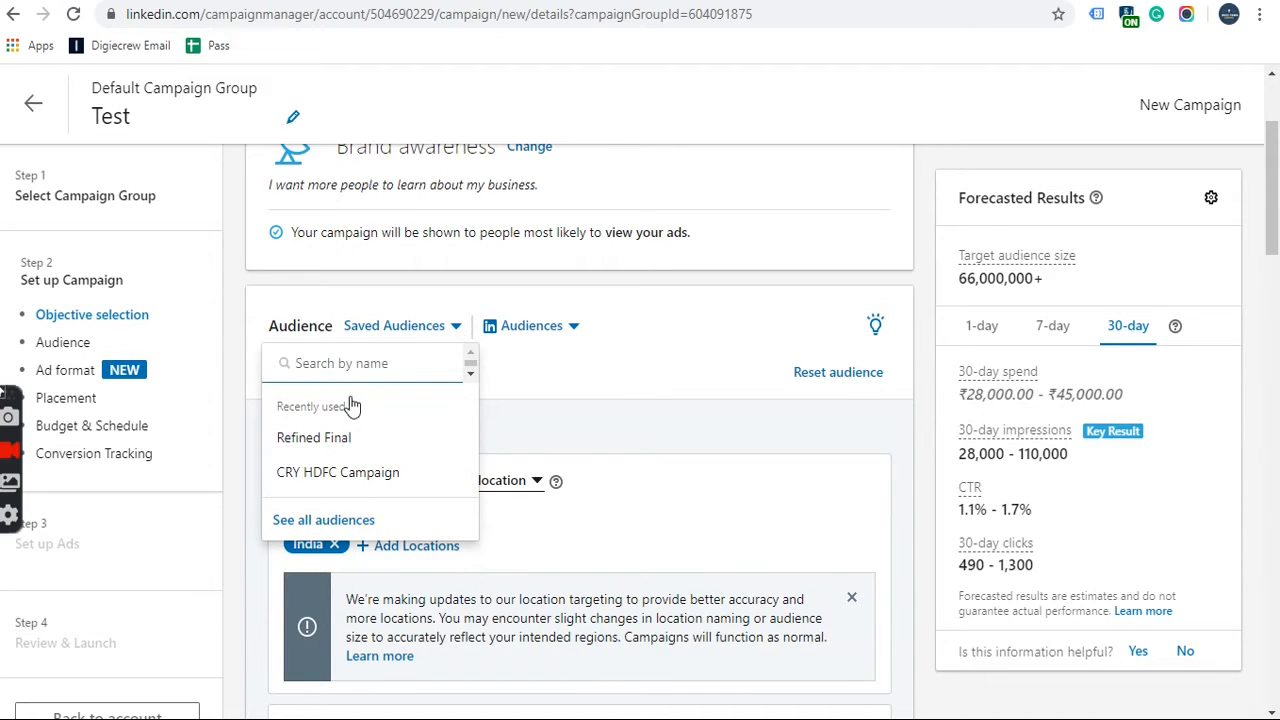
pyautogui.click(630, 432)
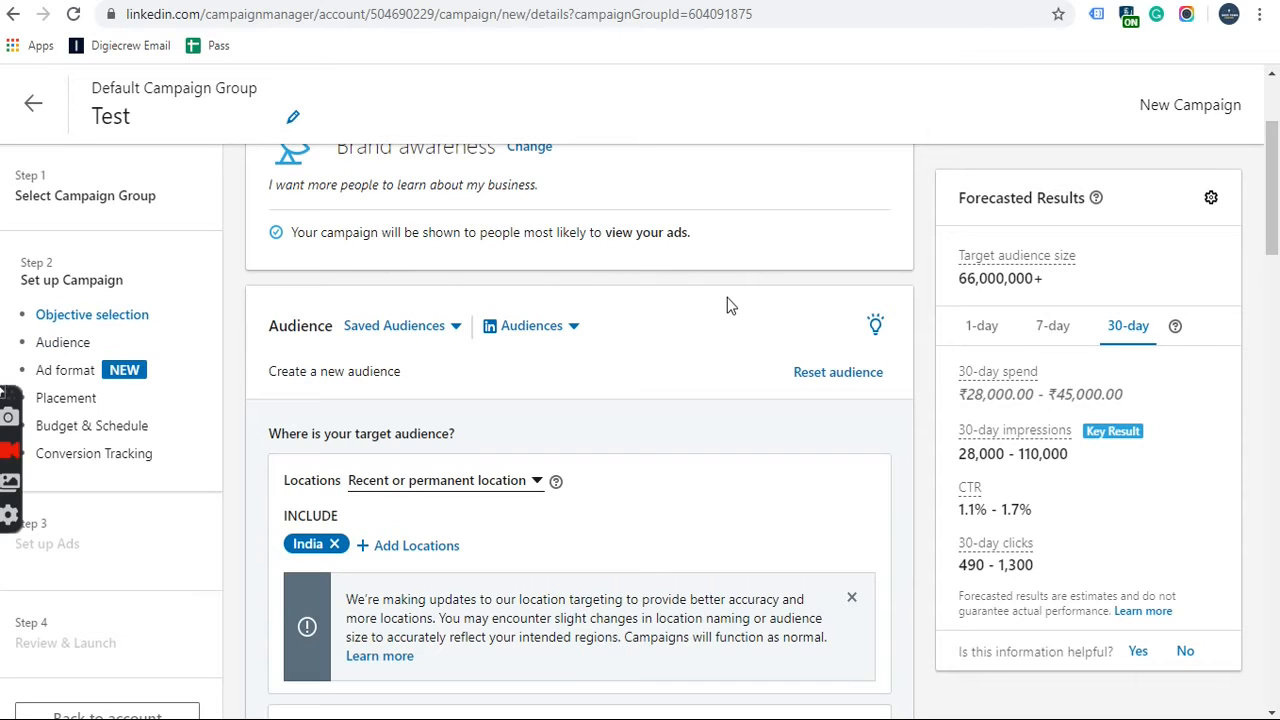
pyautogui.click(416, 328)
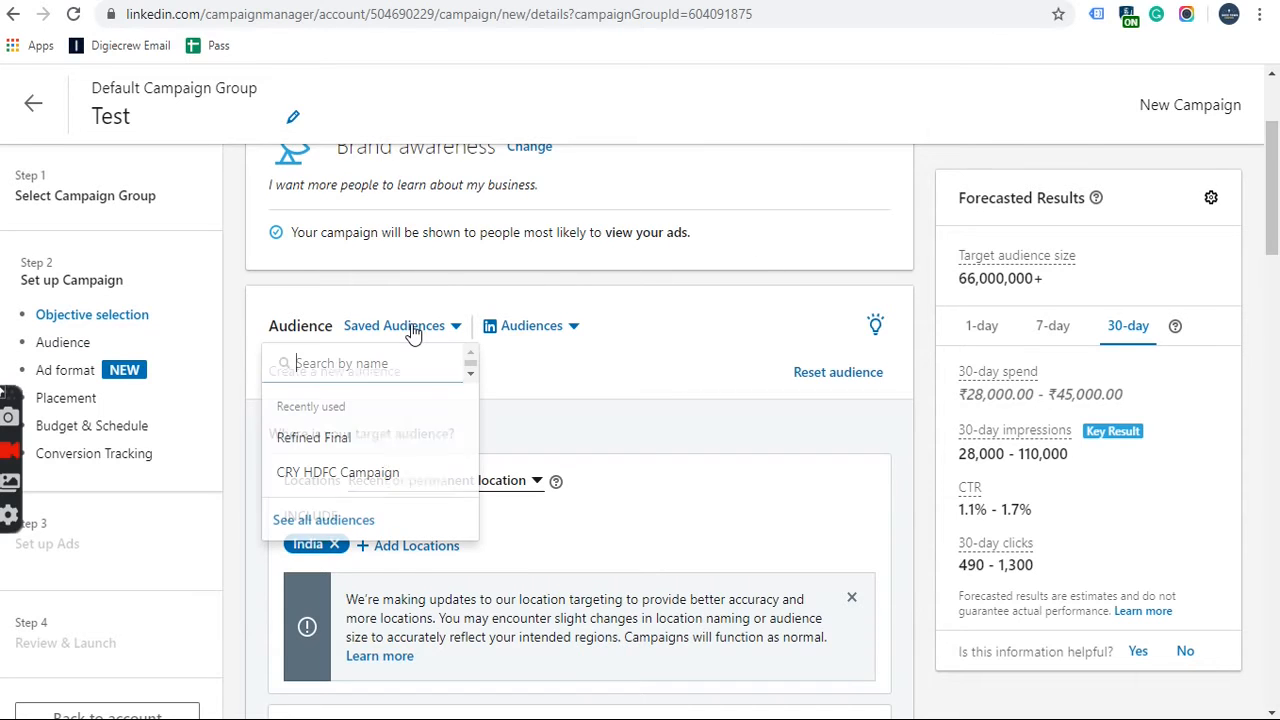
pyautogui.click(552, 406)
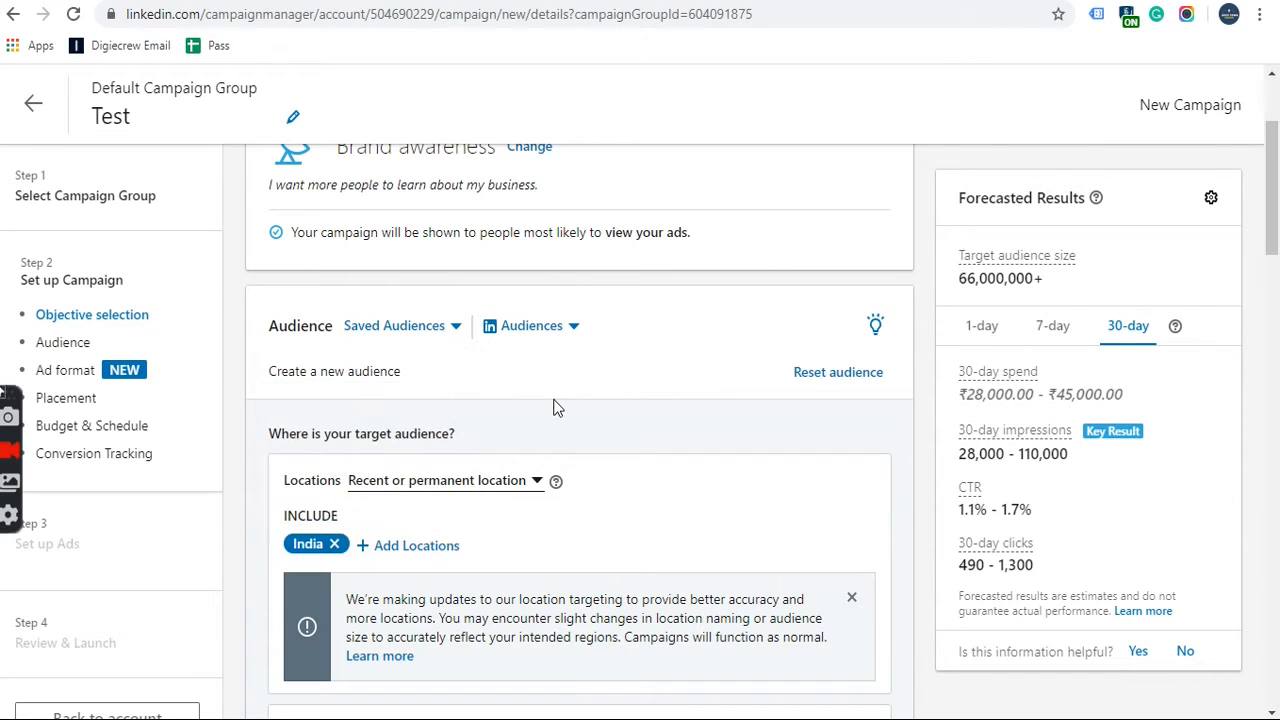
# Step: Remove the preset target location, search the locations for india, and include India
pyautogui.scroll(-1, 556, 408)
pyautogui.scroll(-1, 556, 406)
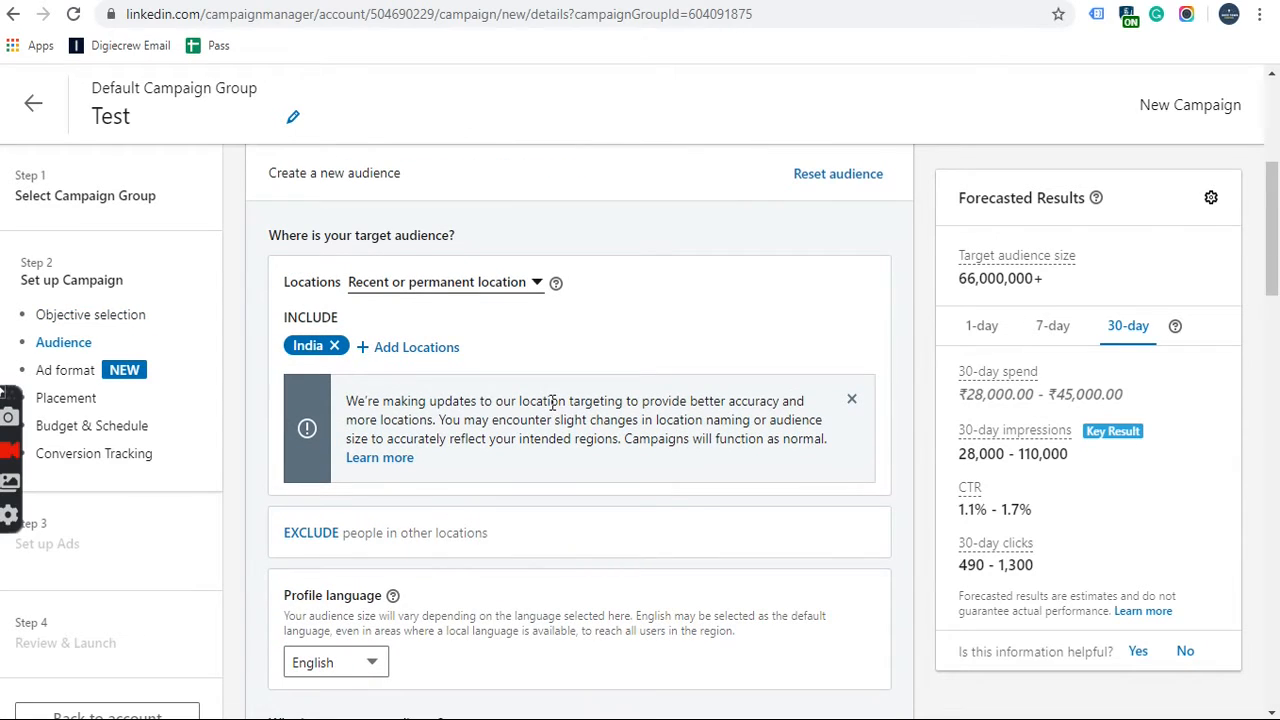
pyautogui.click(405, 347)
pyautogui.click(334, 343)
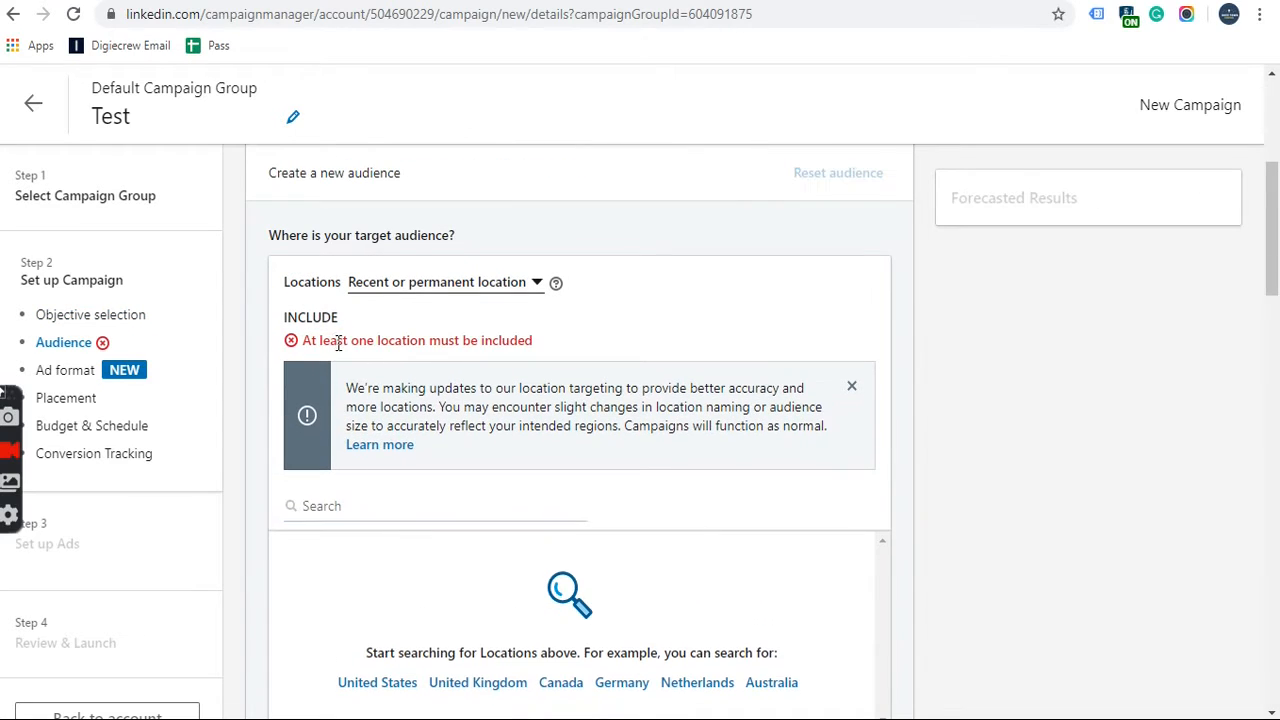
pyautogui.click(367, 504)
pyautogui.write('indai')
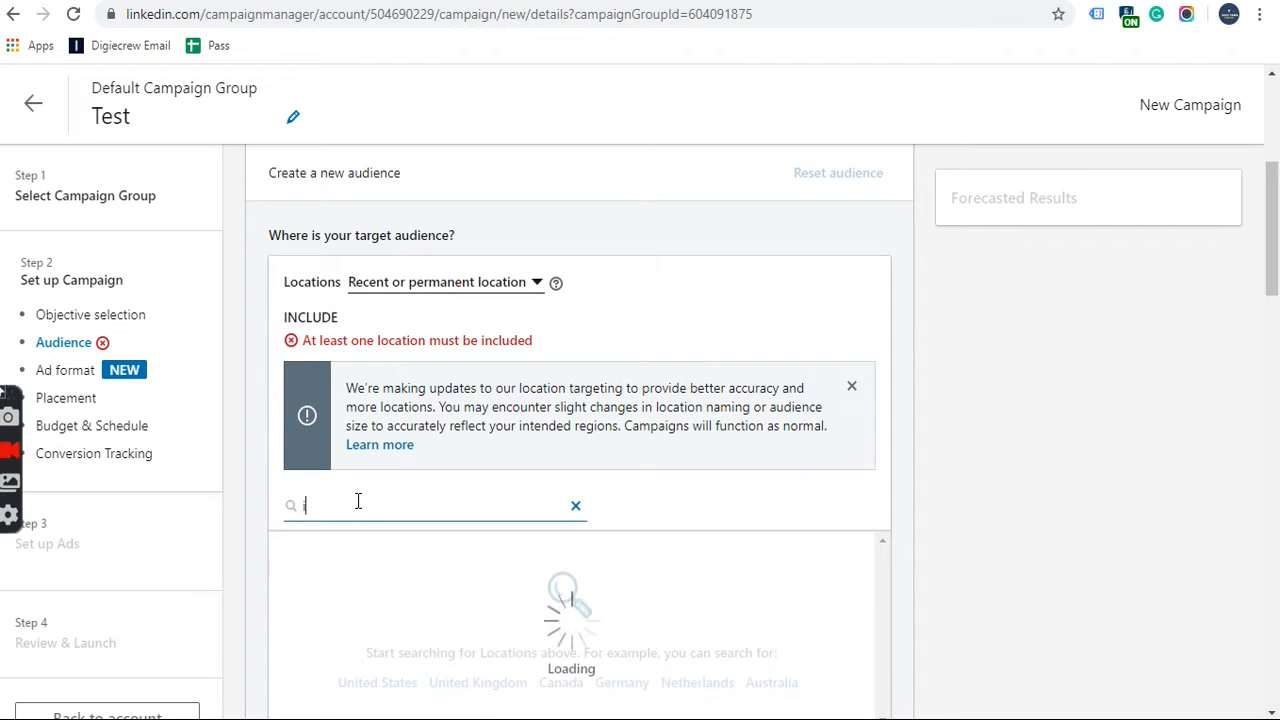
pyautogui.press('BackSpace')
pyautogui.press('BackSpace')
pyautogui.write('ia')
pyautogui.scroll(-1, 345, 490)
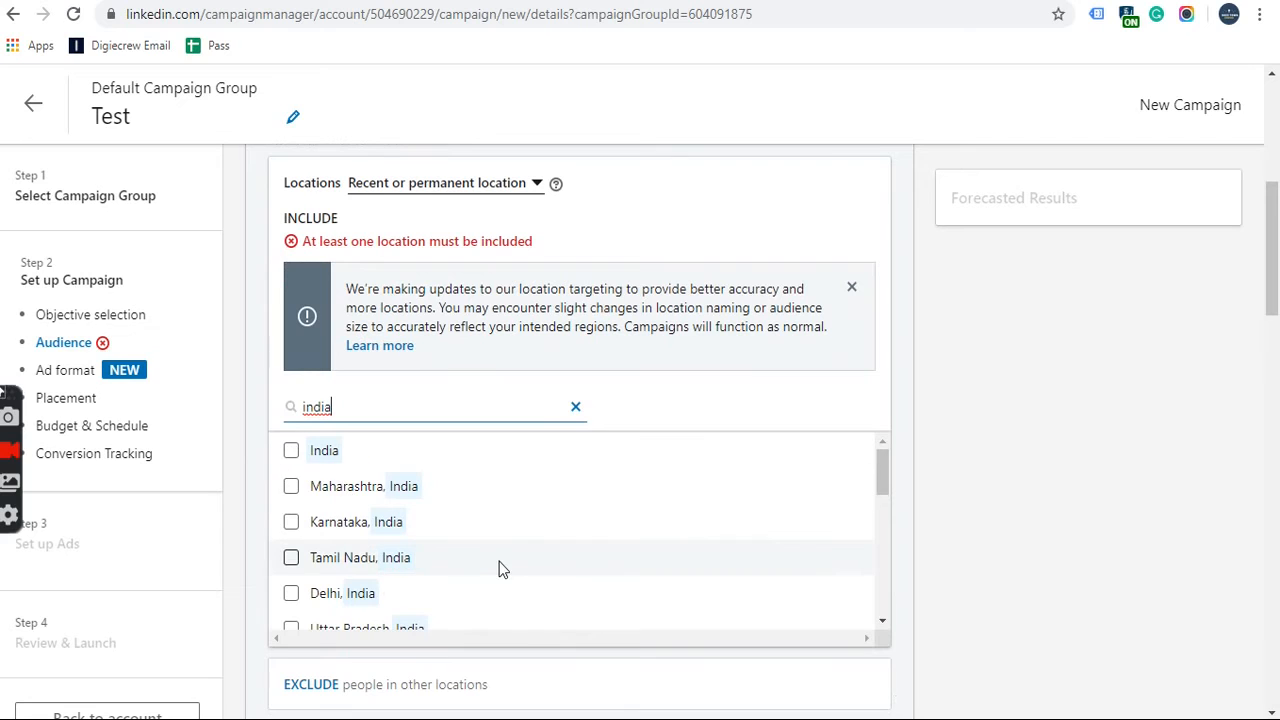
pyautogui.click(291, 451)
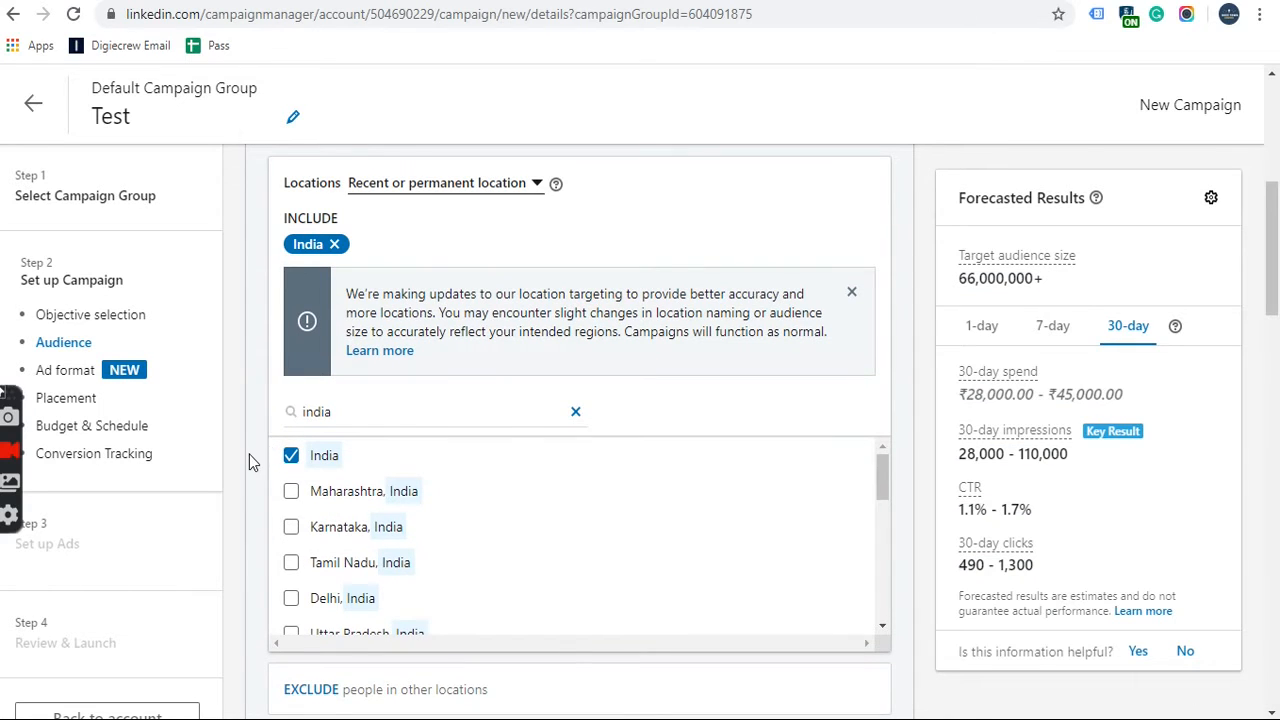
# Step: Choose English as the audience's profile language
pyautogui.scroll(-3, 254, 450)
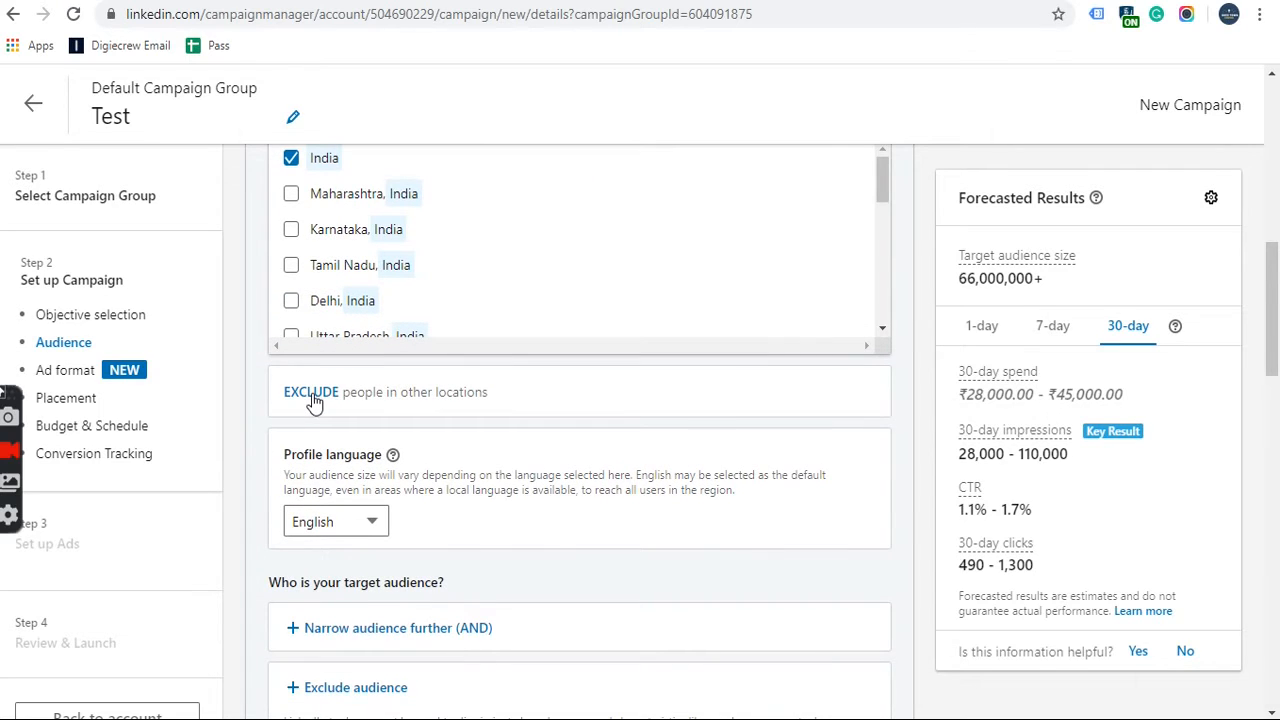
pyautogui.scroll(-3, 254, 412)
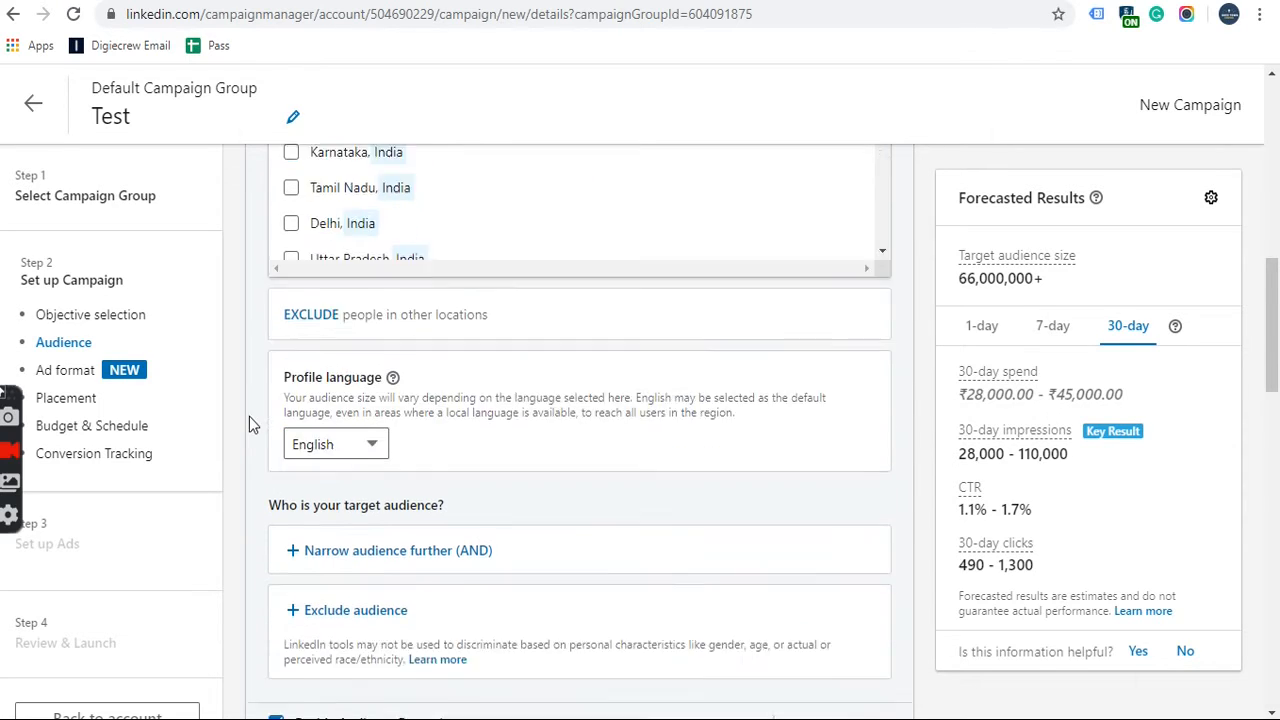
pyautogui.click(352, 218)
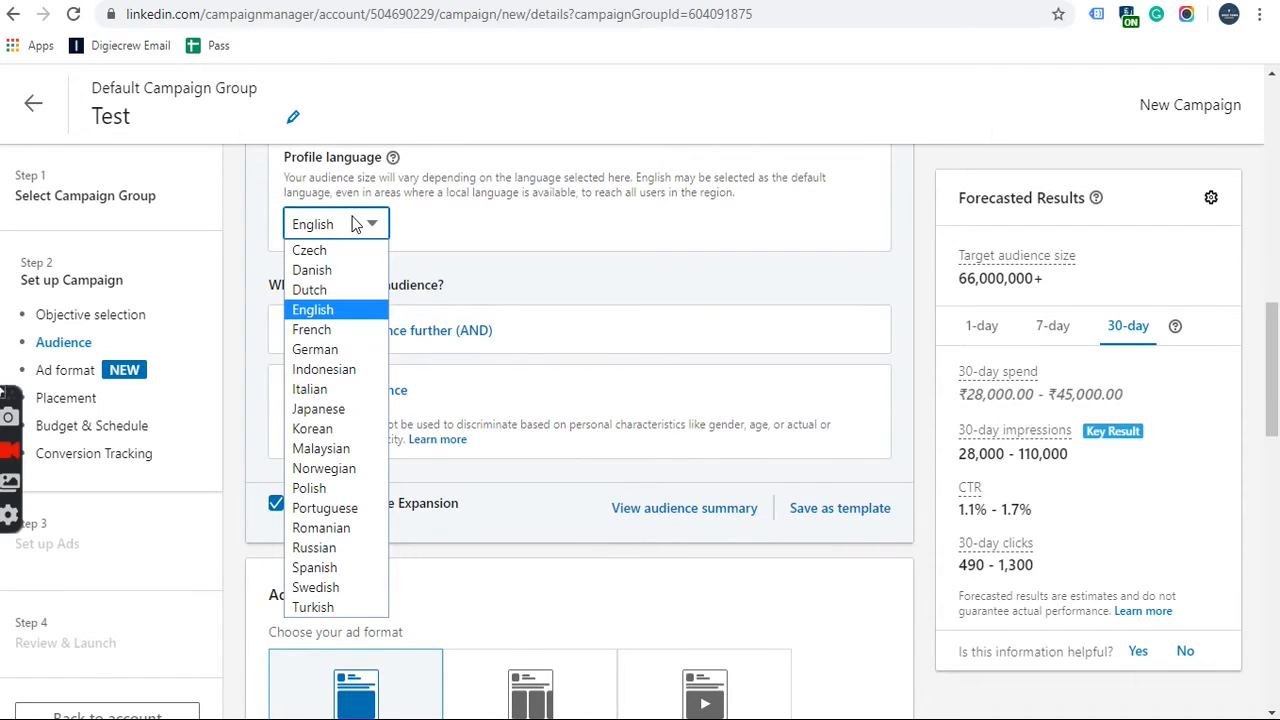
pyautogui.click(313, 309)
# Step: Start narrowing the target audience and open the Company audience attributes
pyautogui.scroll(-1, 592, 408)
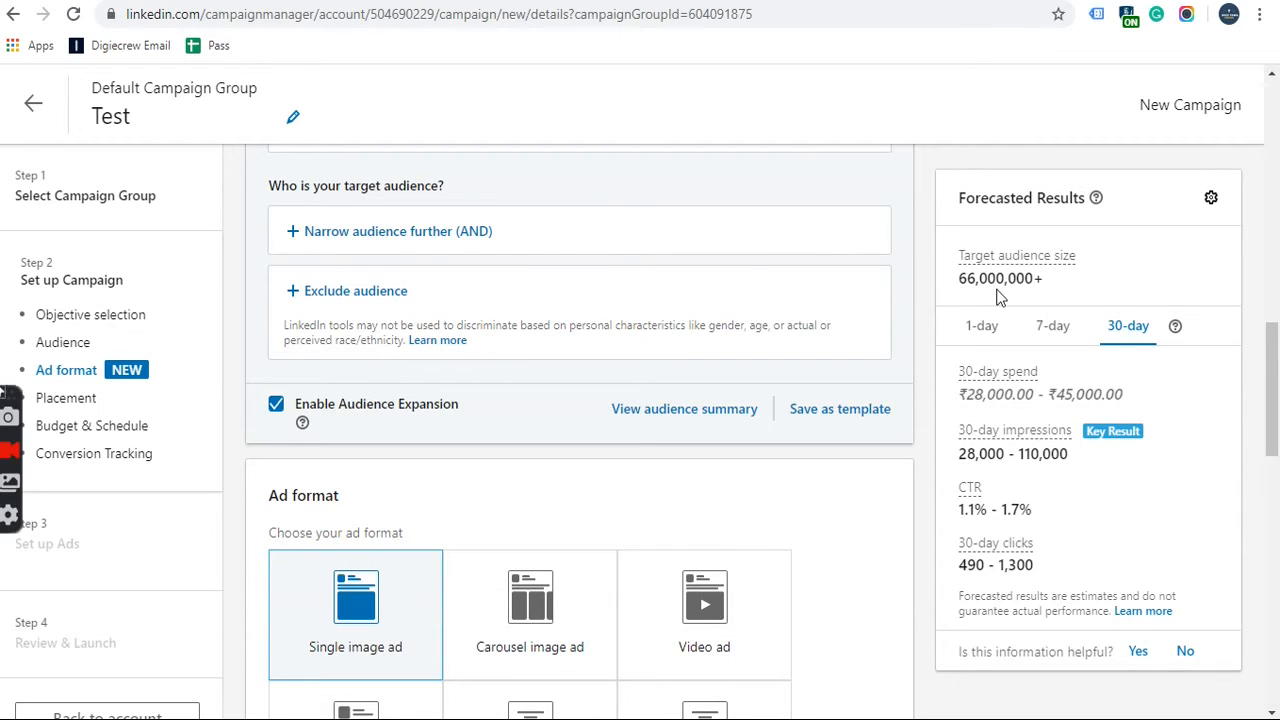
pyautogui.click(470, 231)
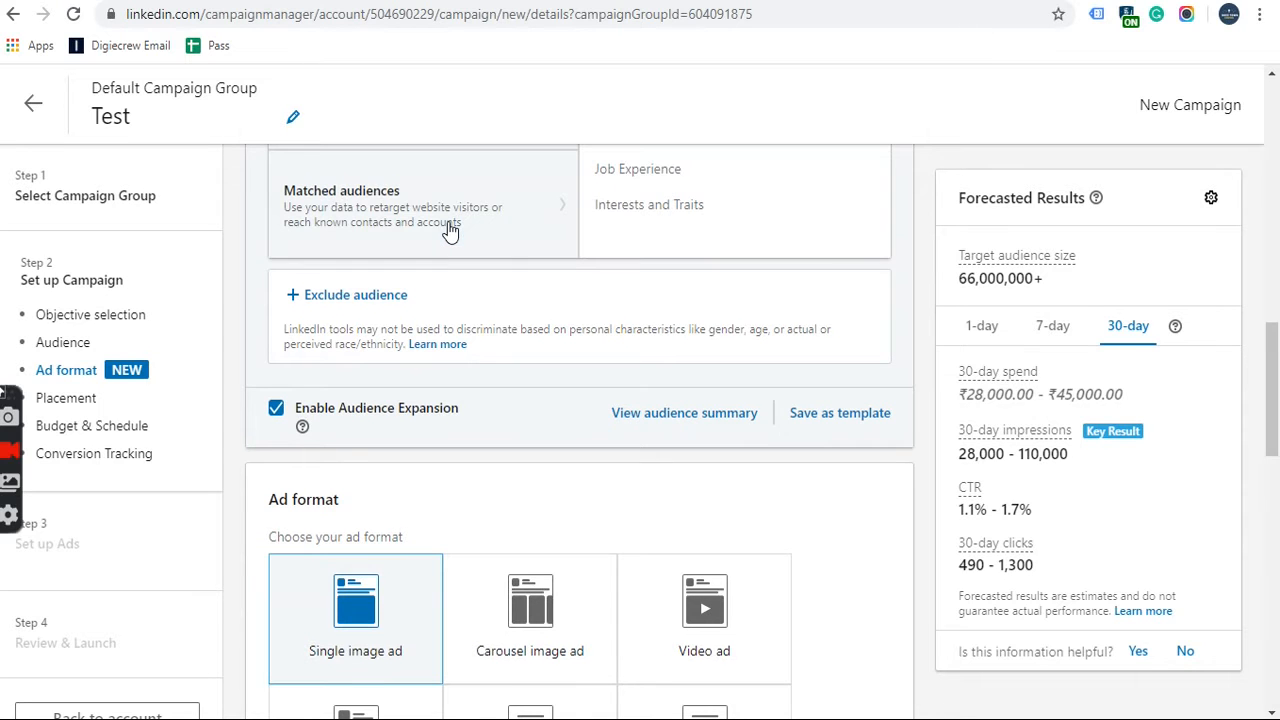
pyautogui.scroll(2, 576, 405)
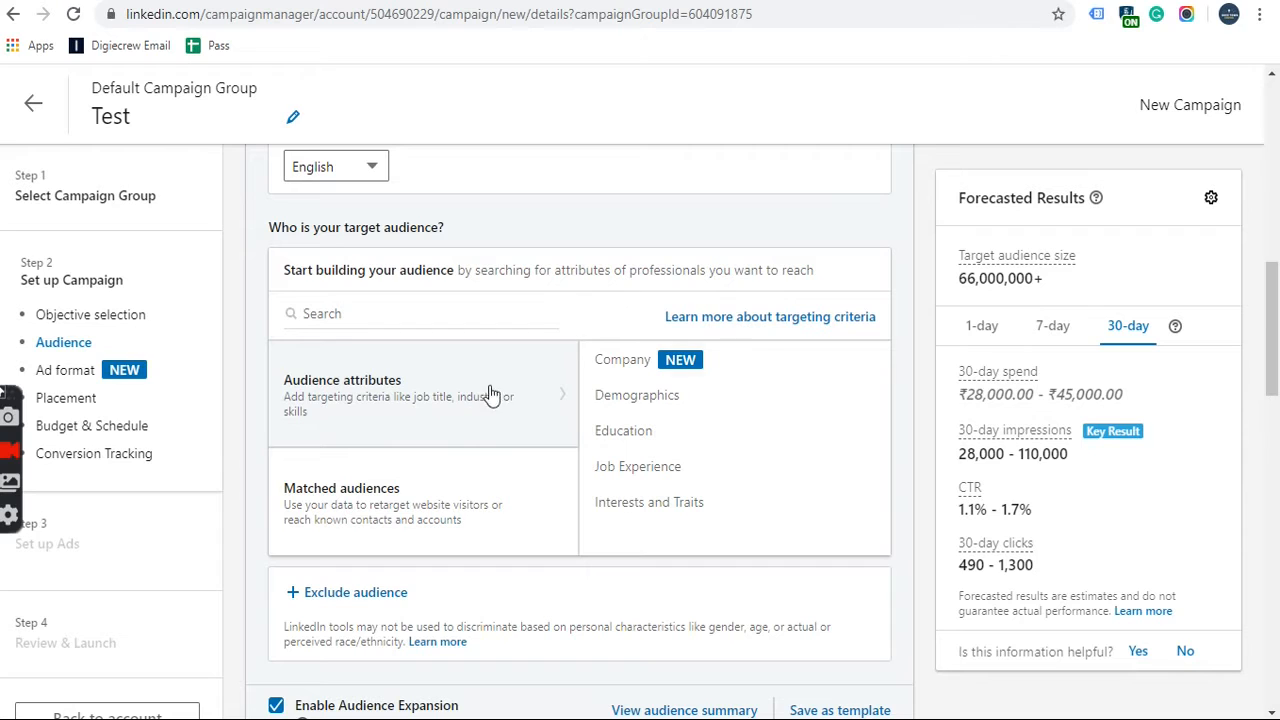
pyautogui.click(648, 368)
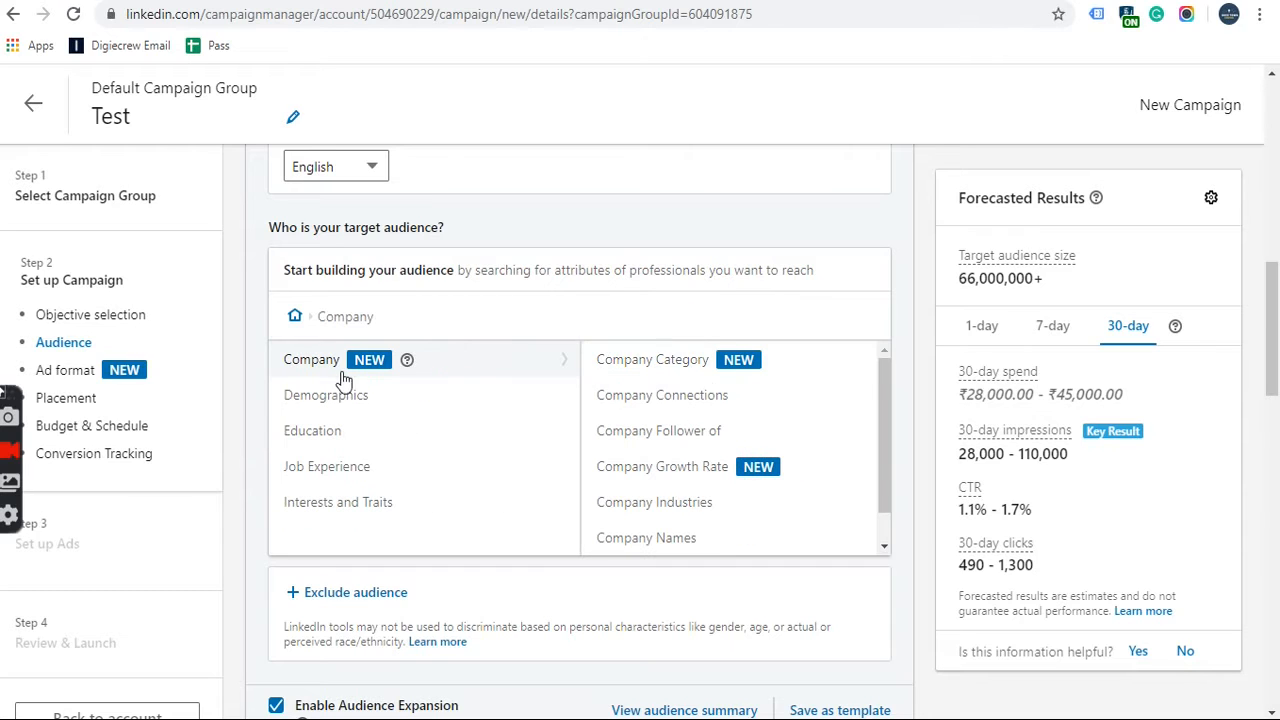
# Step: Review the Company Category and Company Connections targeting options, returning to the Company attributes
pyautogui.click(672, 362)
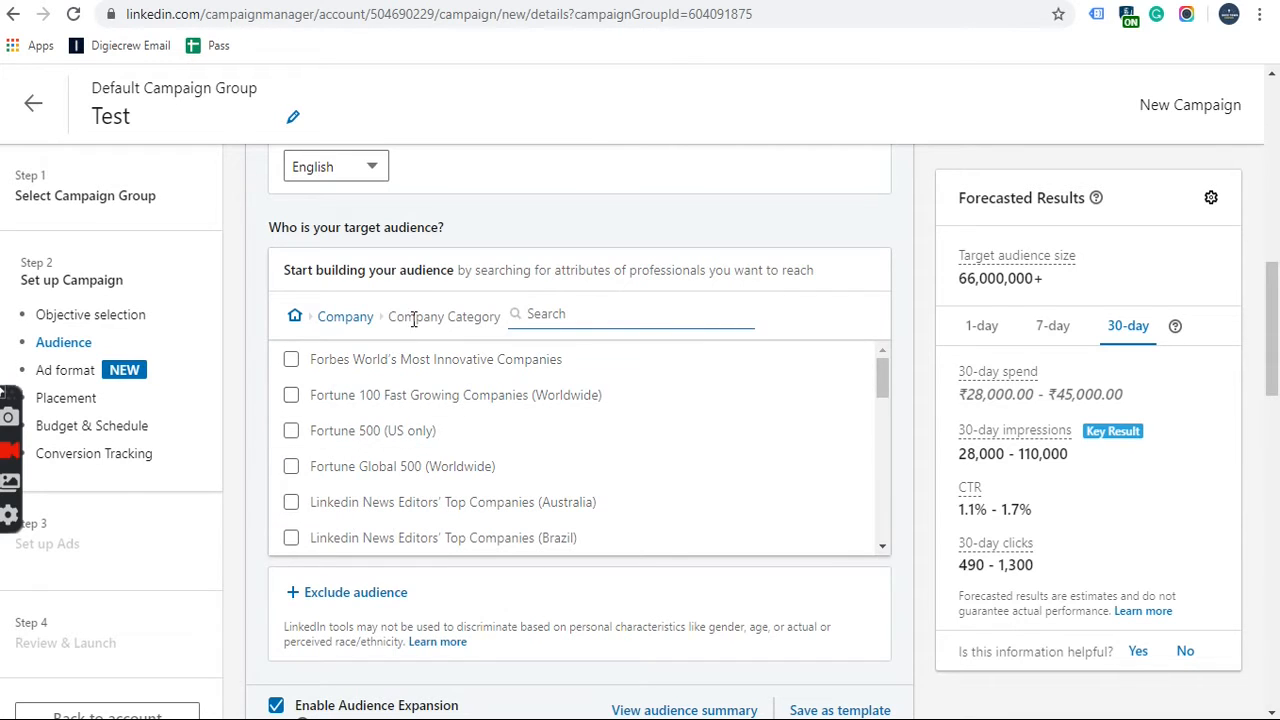
pyautogui.click(336, 316)
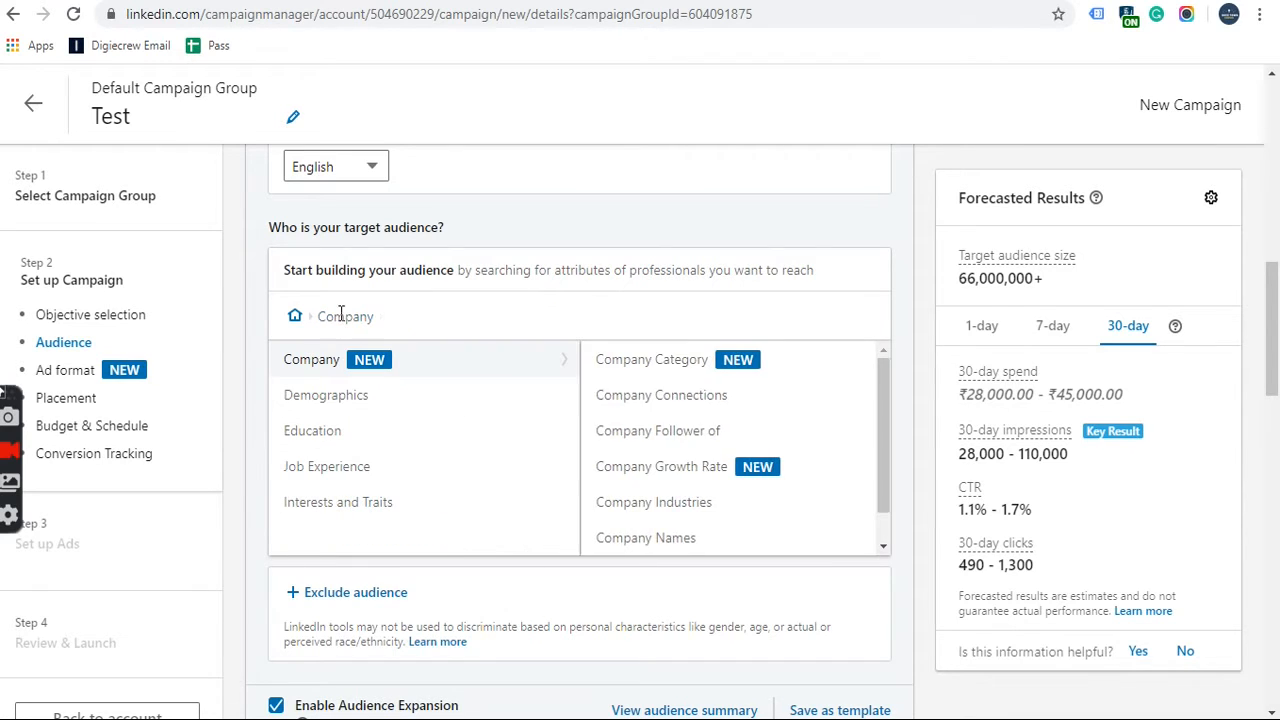
pyautogui.click(687, 404)
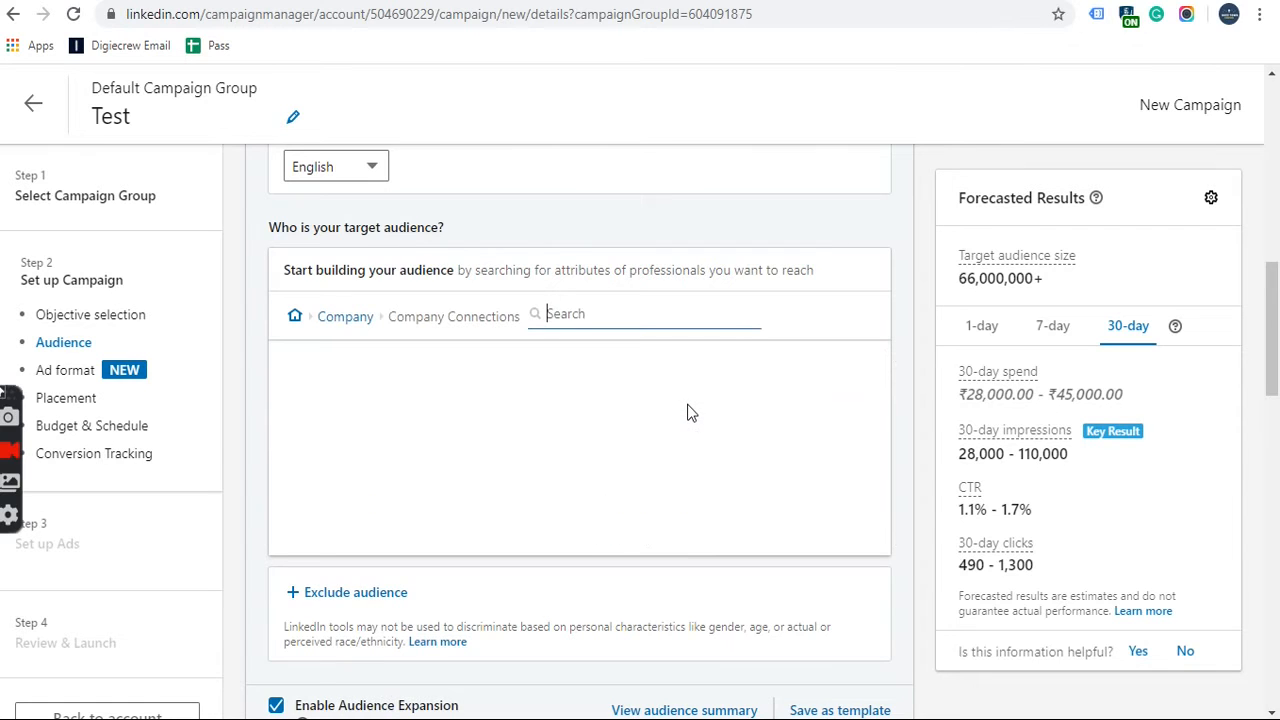
pyautogui.click(345, 317)
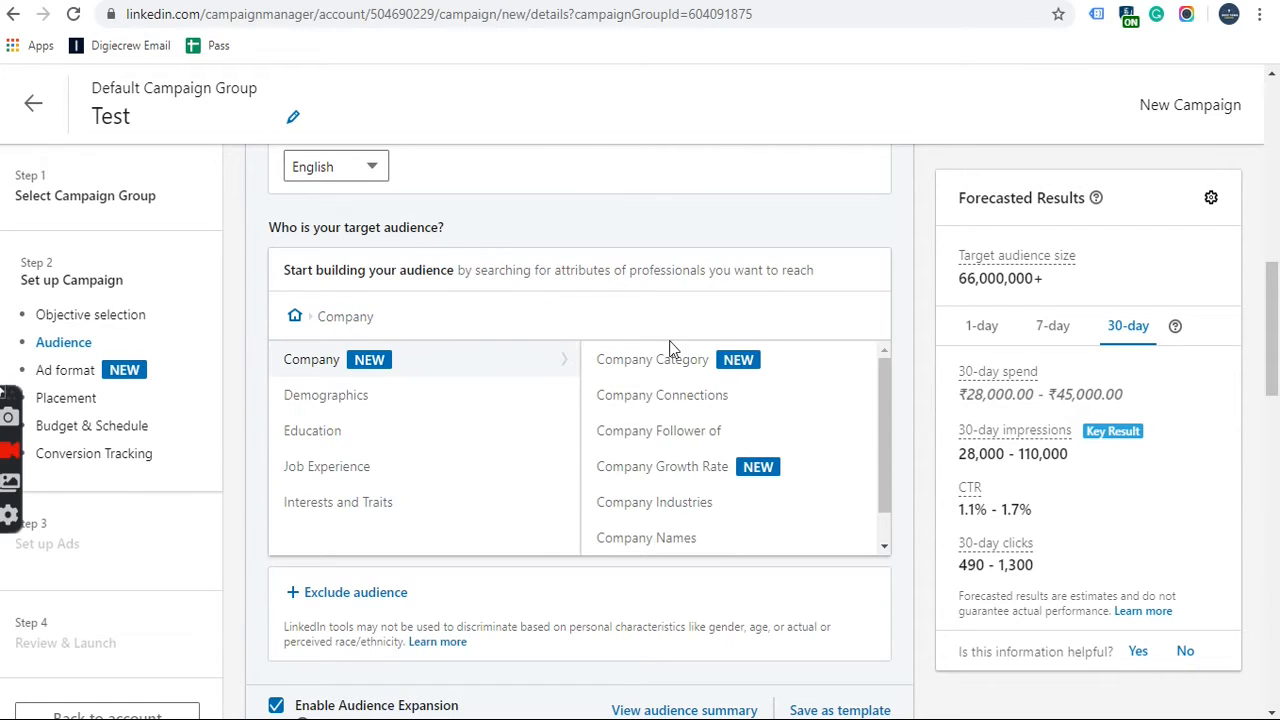
# Step: Include followers of Buzz Town Confess in the target audience and return to the Company attributes
pyautogui.click(661, 431)
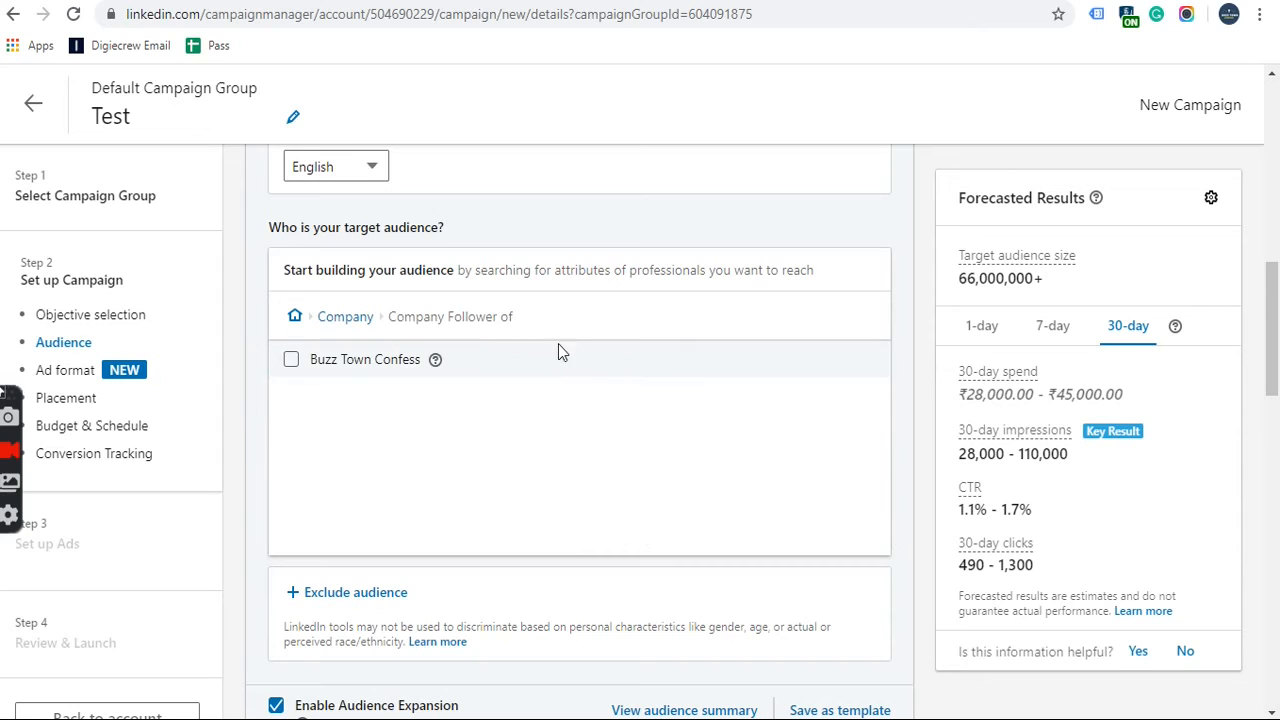
pyautogui.click(291, 362)
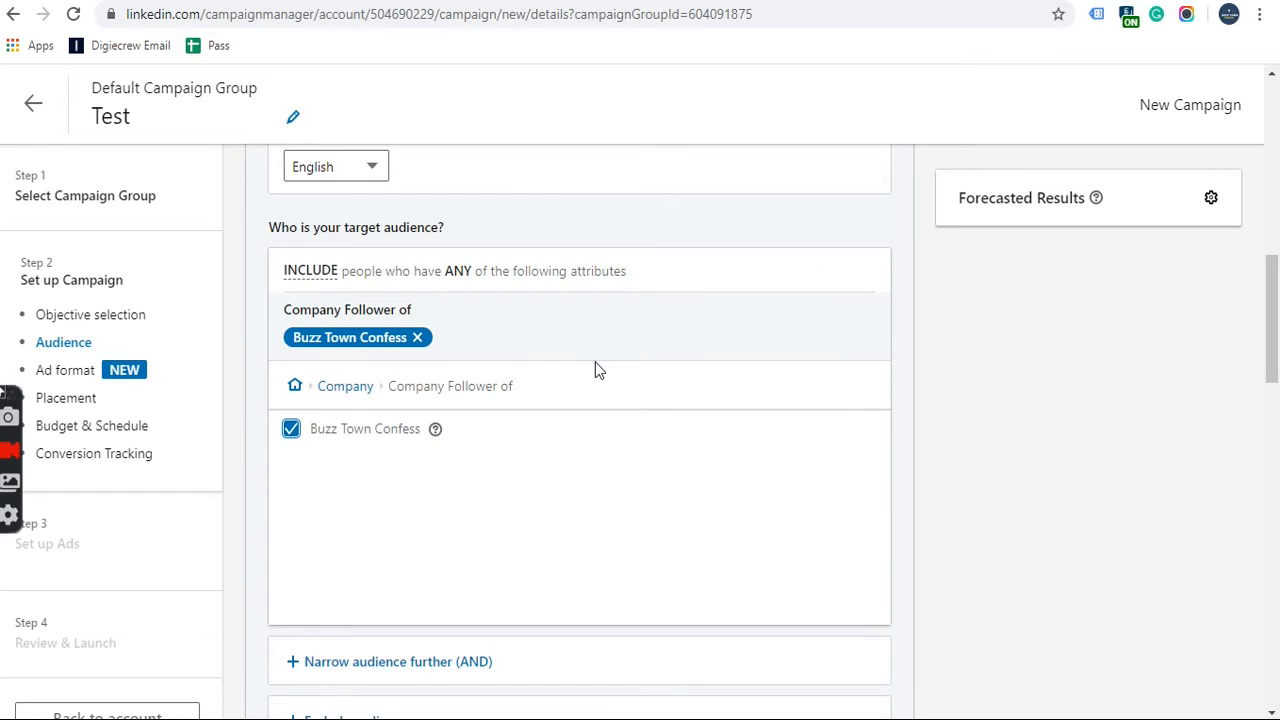
pyautogui.click(345, 386)
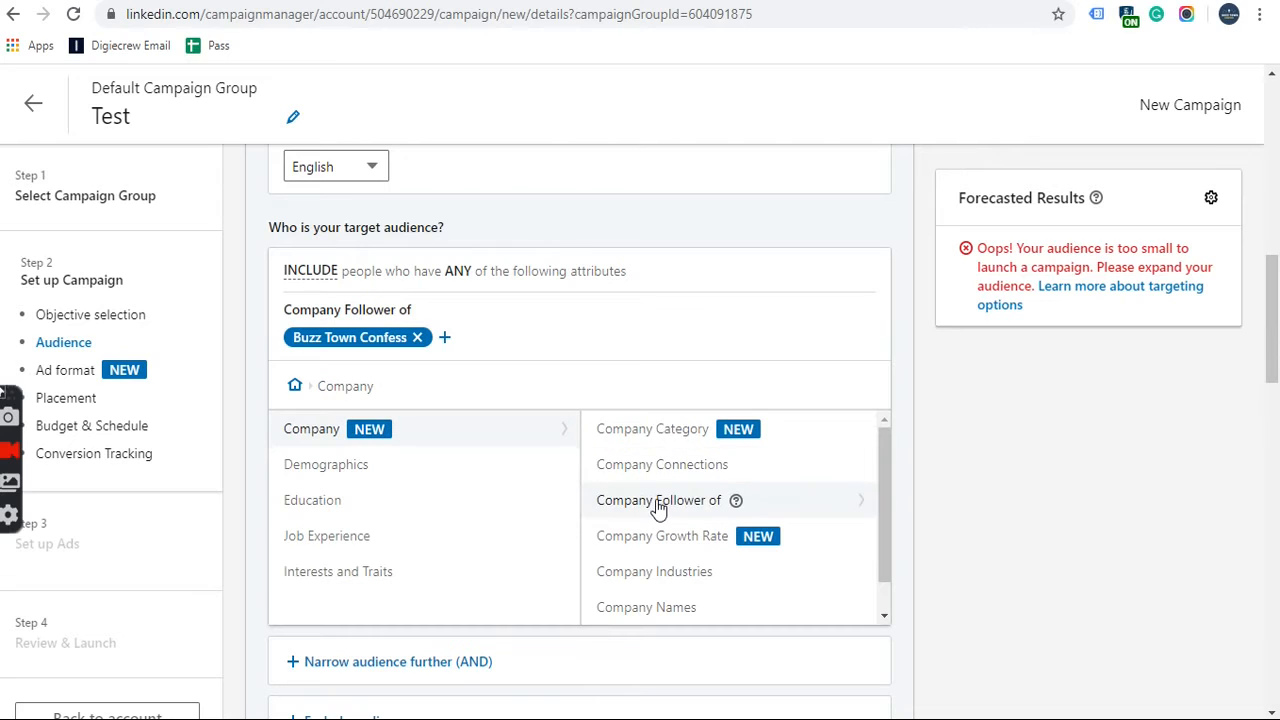
# Step: Search the company names for google, include Google in the target audience, and return to the Company attributes
pyautogui.scroll(-1, 657, 508)
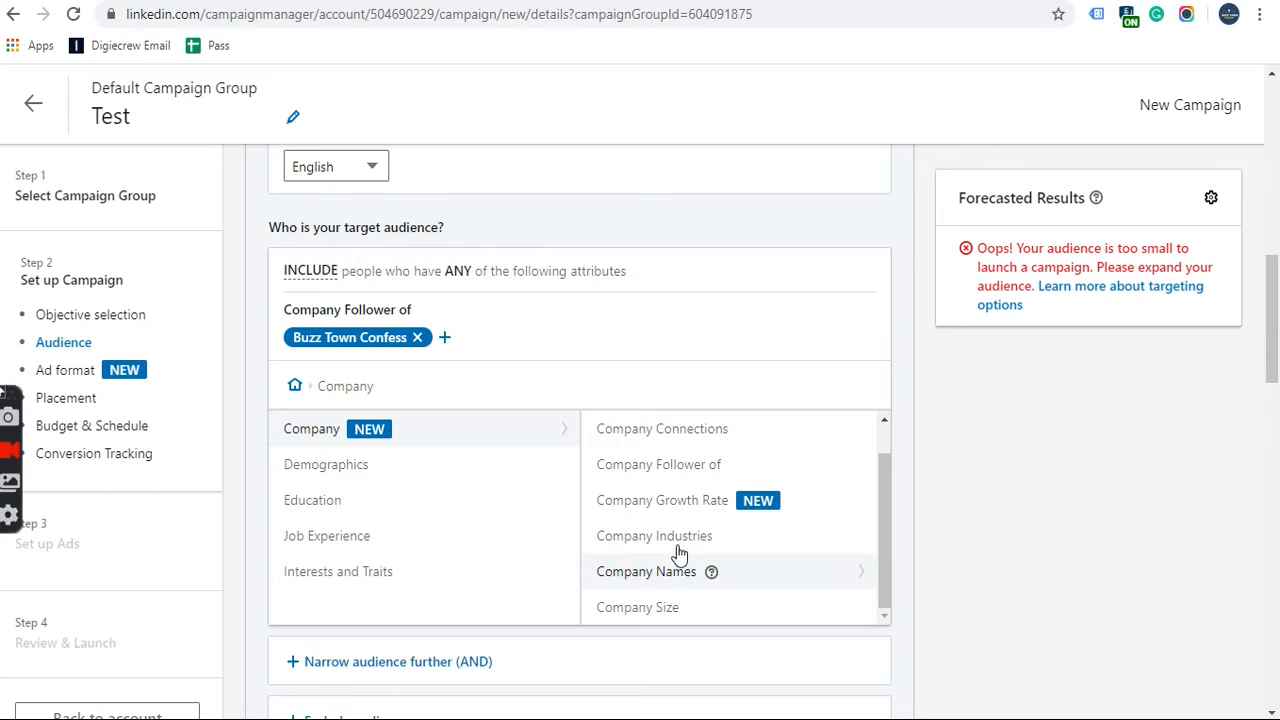
pyautogui.scroll(-2, 679, 580)
pyautogui.click(655, 384)
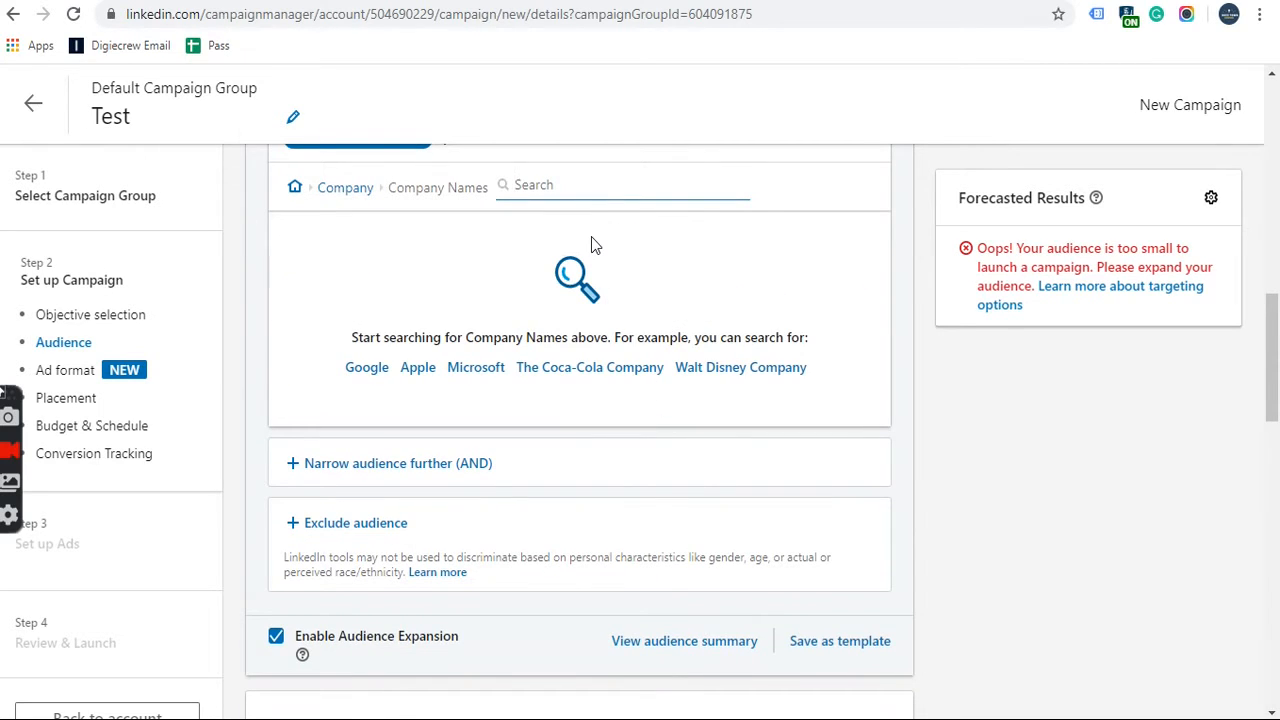
pyautogui.write('google')
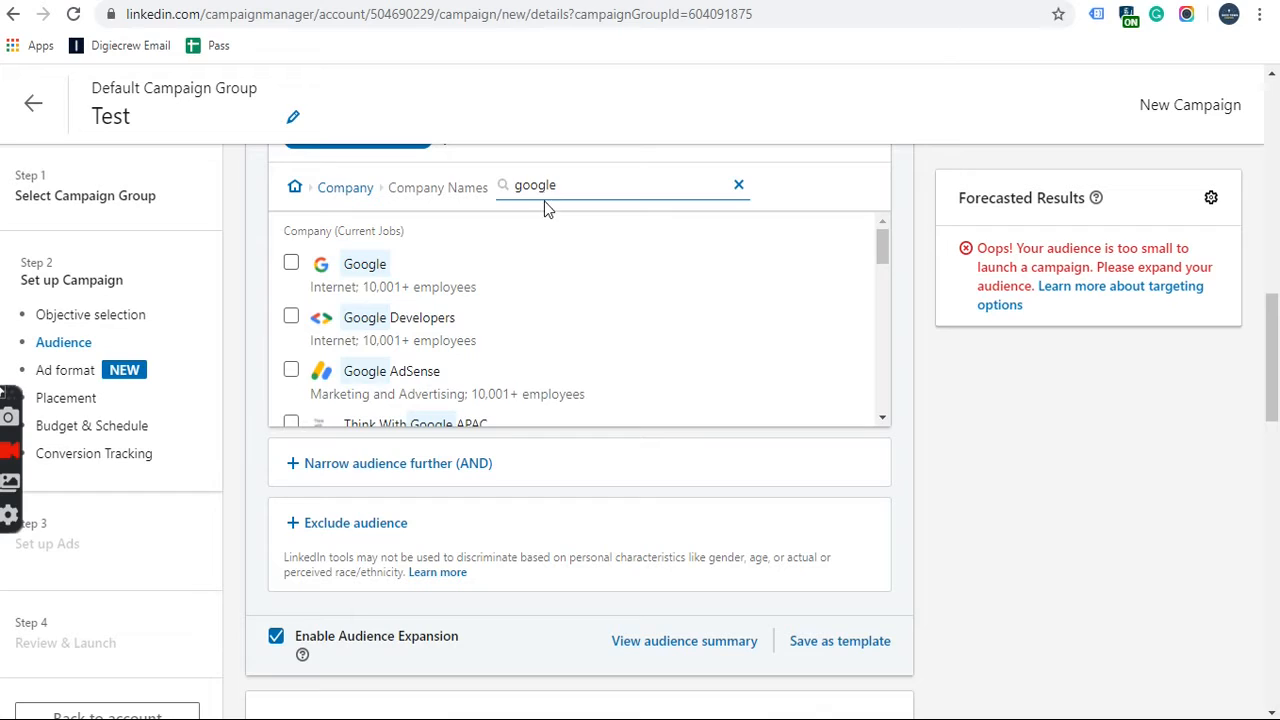
pyautogui.click(563, 184)
pyautogui.click(291, 263)
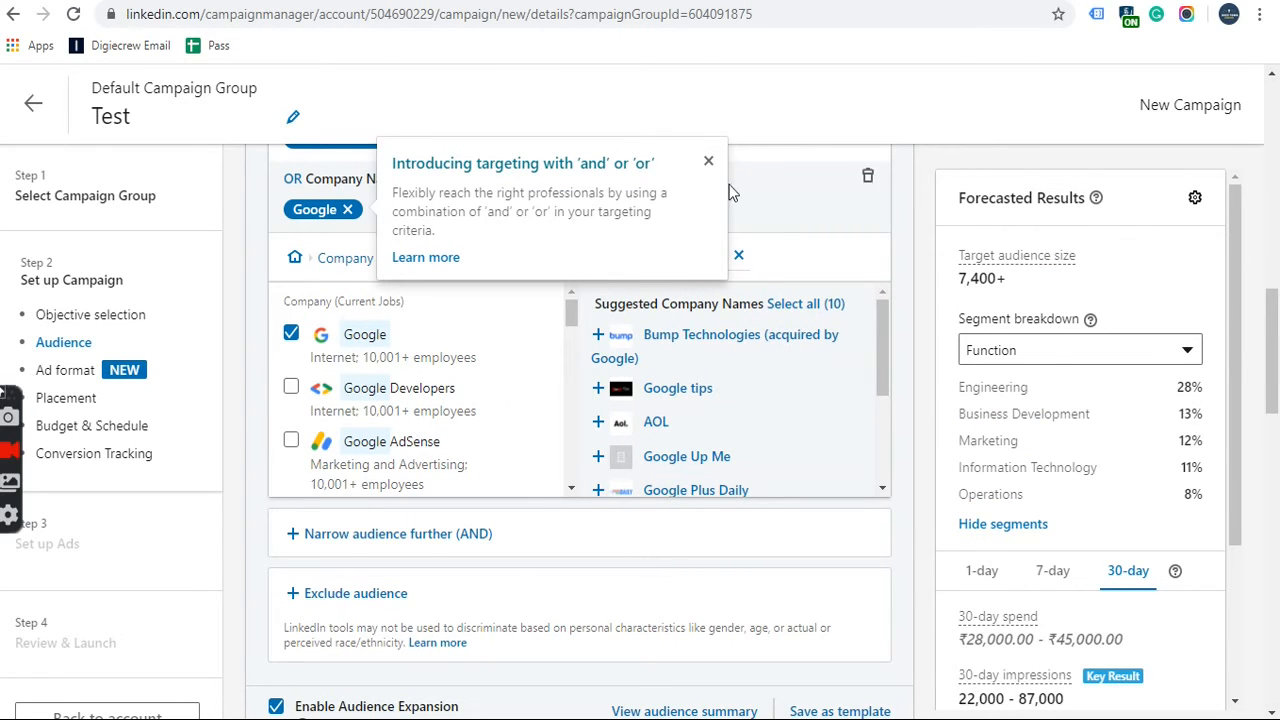
pyautogui.click(708, 161)
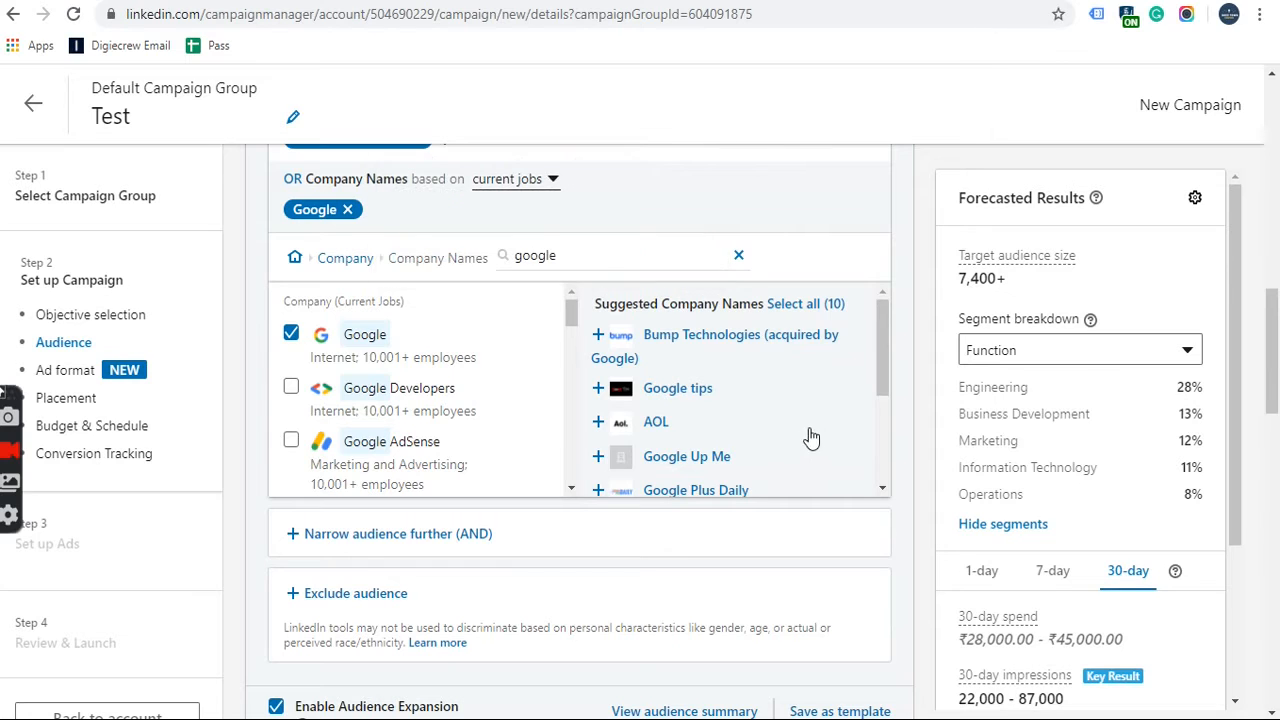
pyautogui.scroll(1, 734, 411)
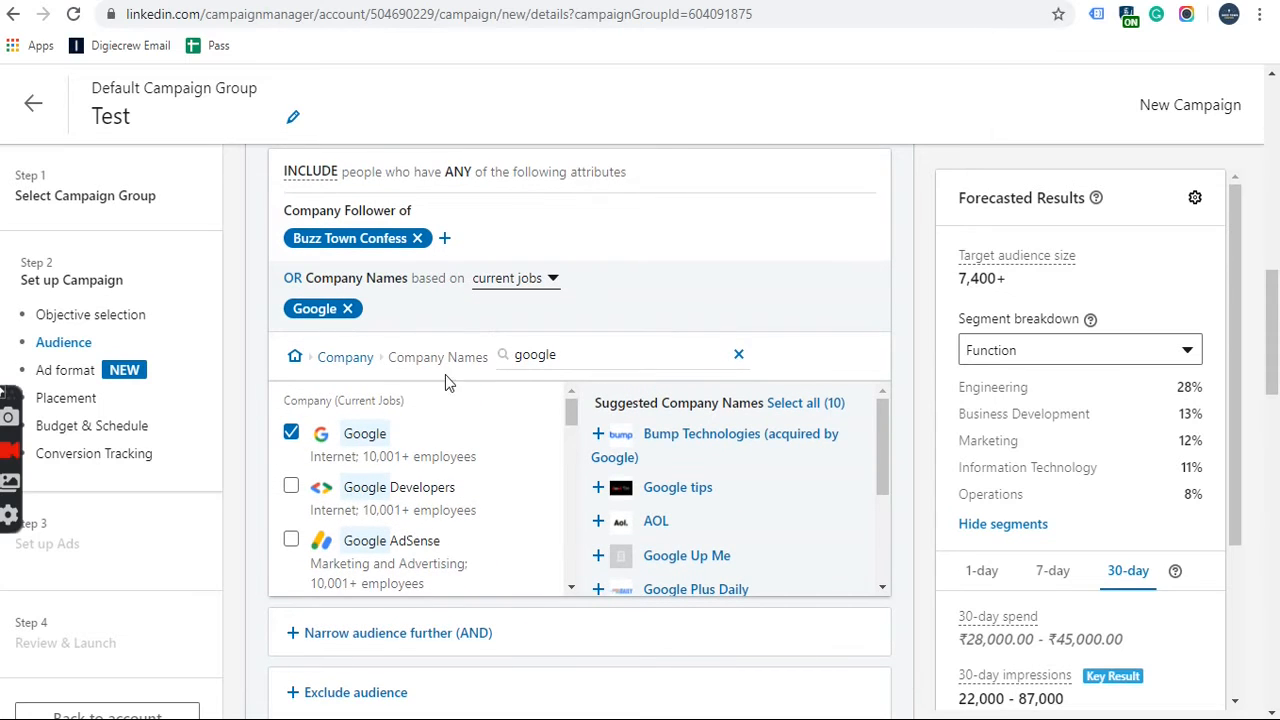
pyautogui.click(342, 362)
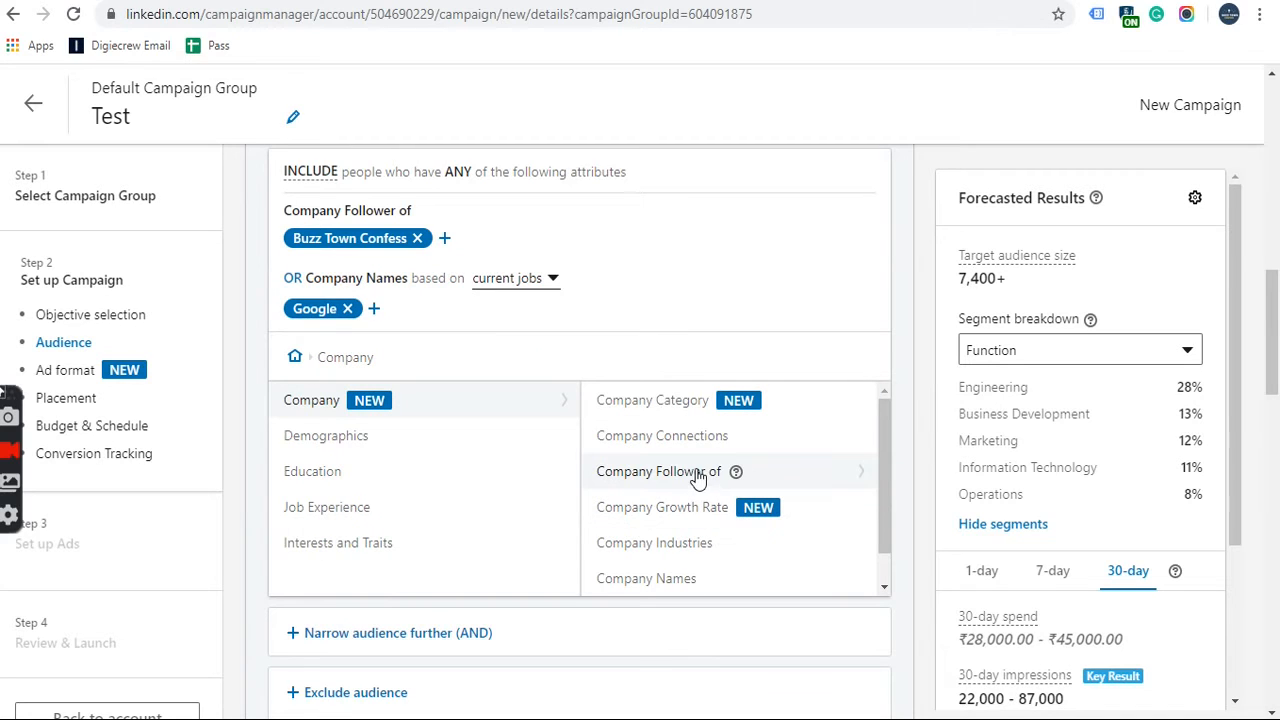
# Step: Include companies with 51-200 employees in the target audience and return to the Company attributes
pyautogui.scroll(-1, 700, 479)
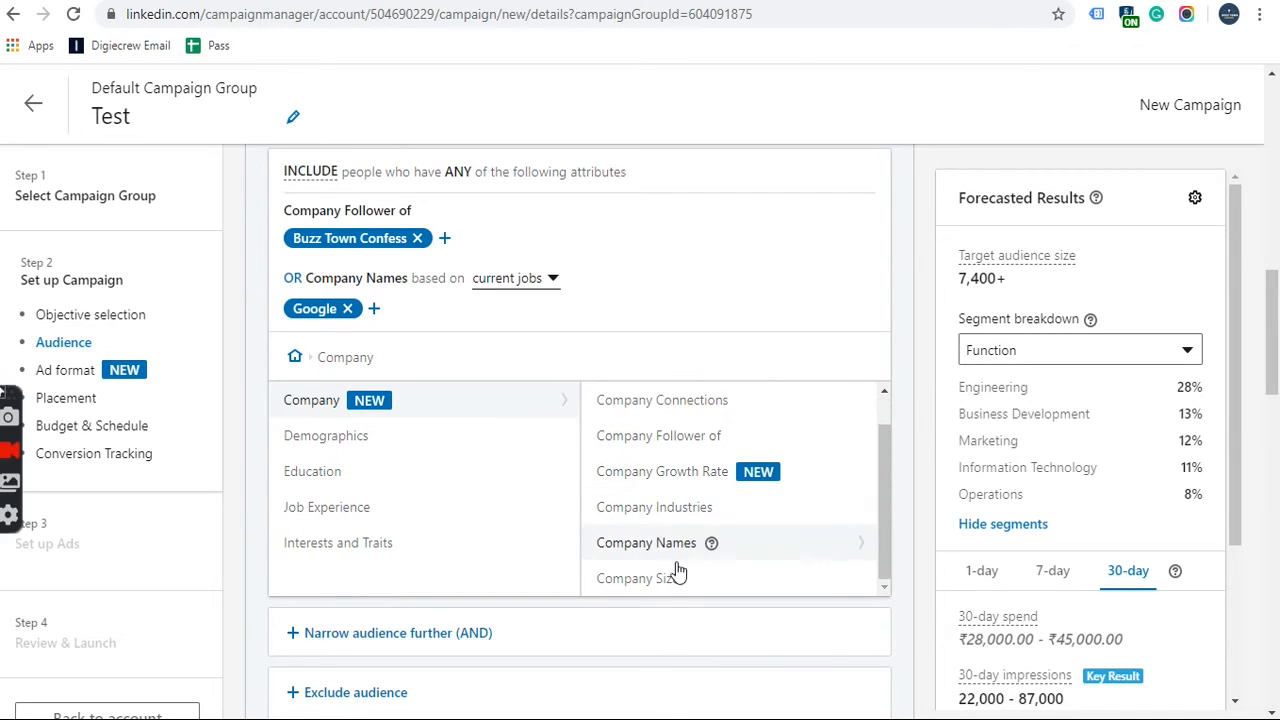
pyautogui.click(738, 594)
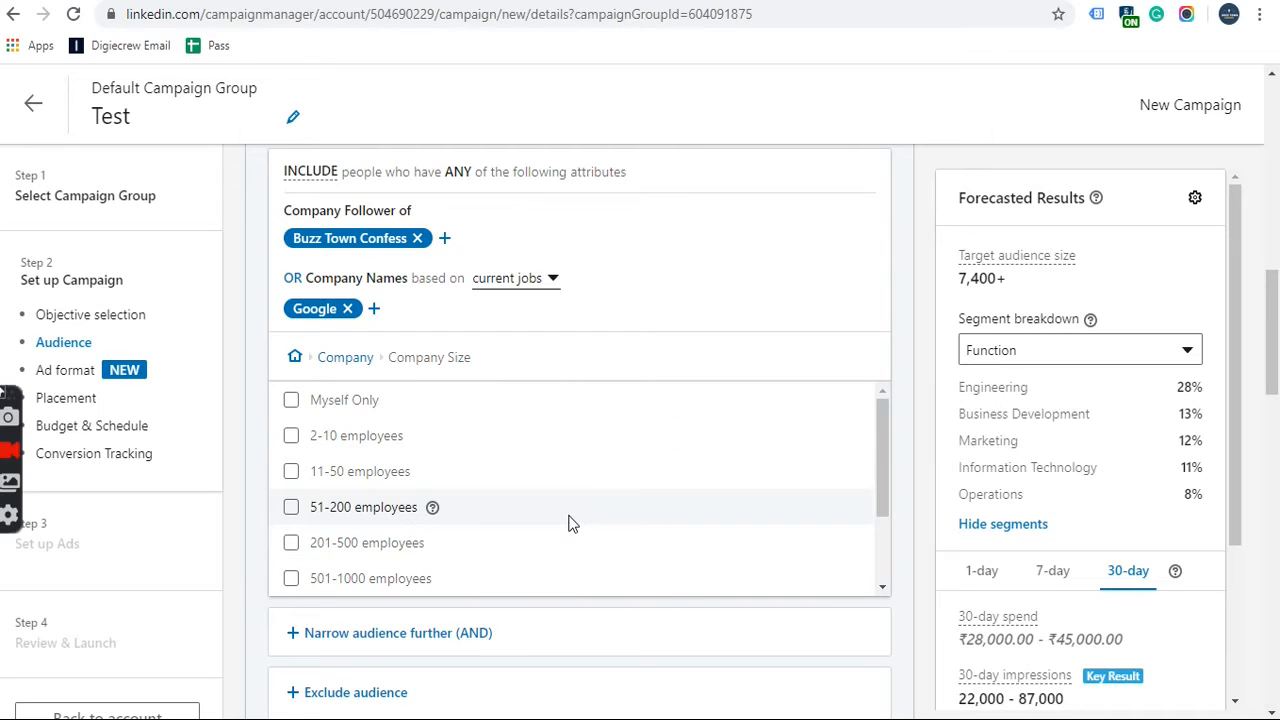
pyautogui.click(291, 507)
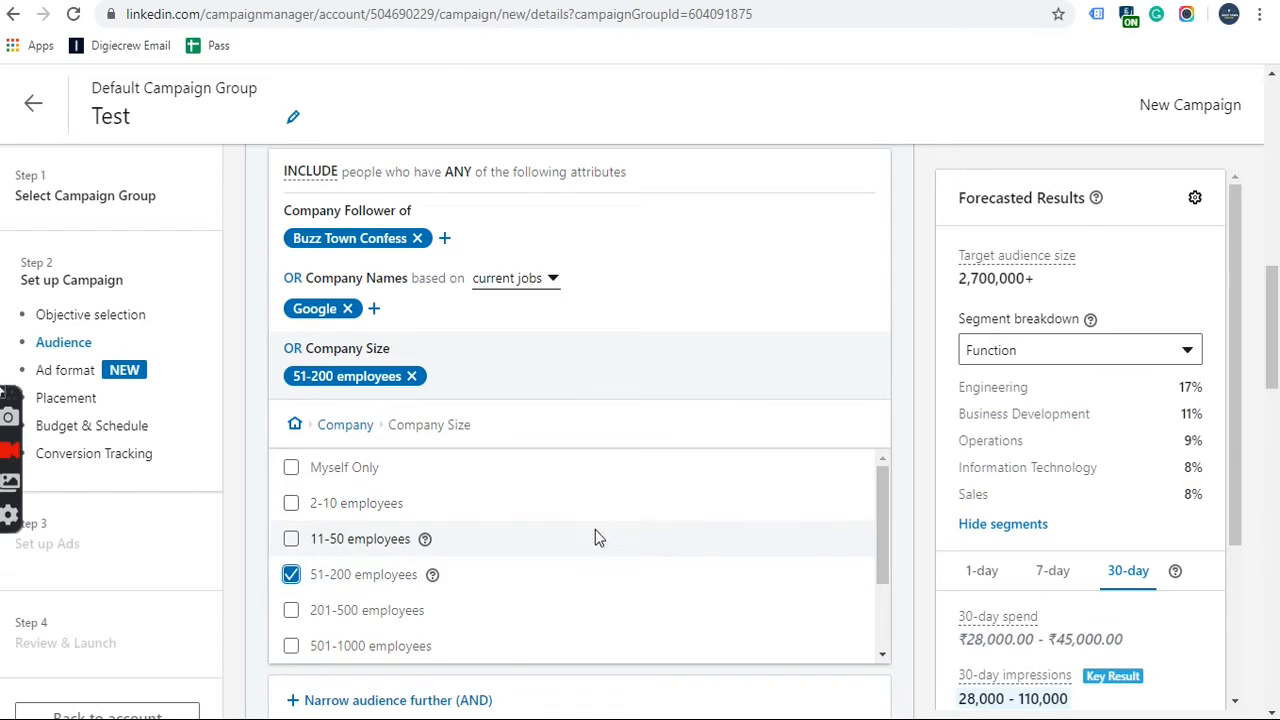
pyautogui.click(345, 425)
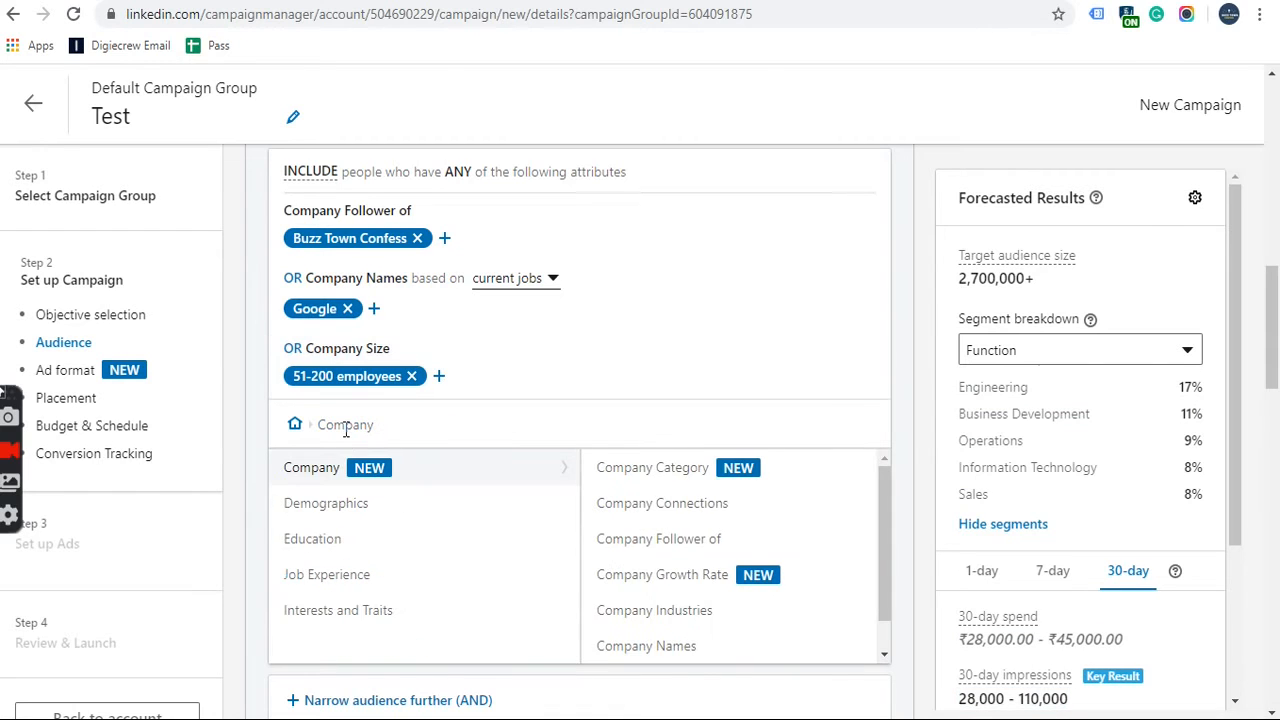
# Step: Accept the age non-discrimination certification, include members aged 25 to 34, and return to the Demographics attributes
pyautogui.click(347, 510)
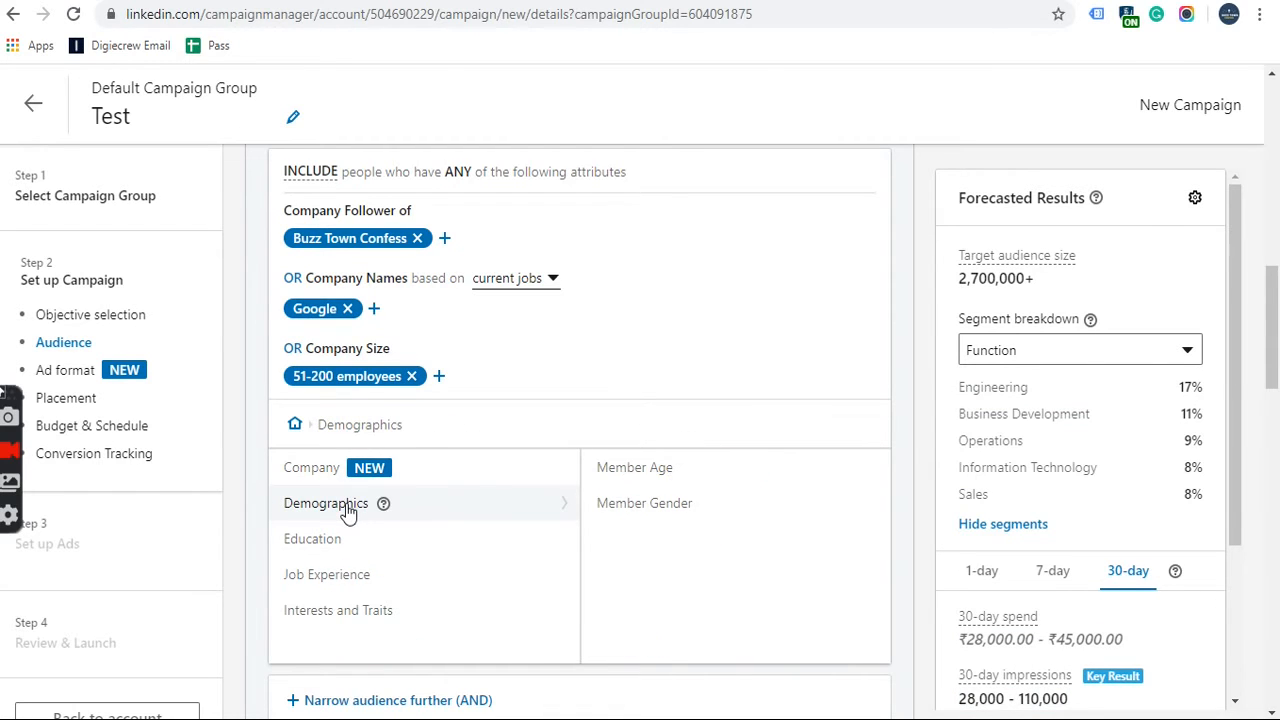
pyautogui.click(618, 478)
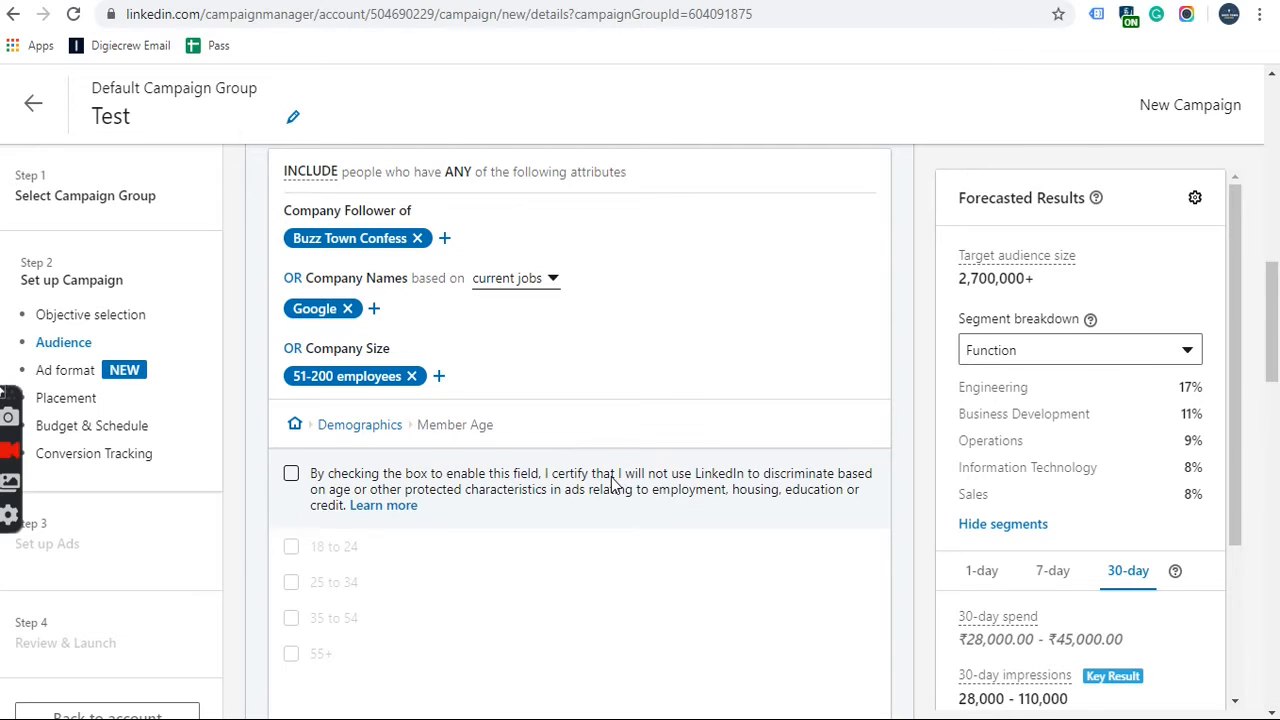
pyautogui.click(291, 474)
pyautogui.scroll(-2, 646, 514)
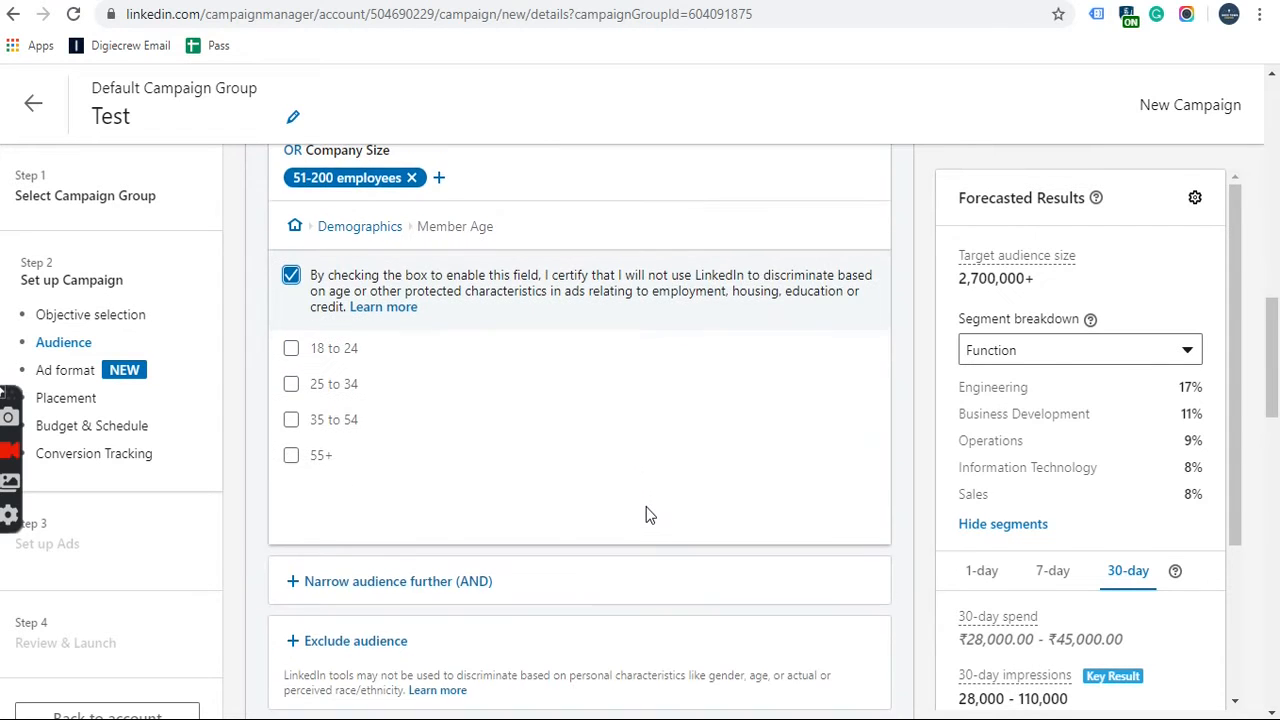
pyautogui.click(291, 383)
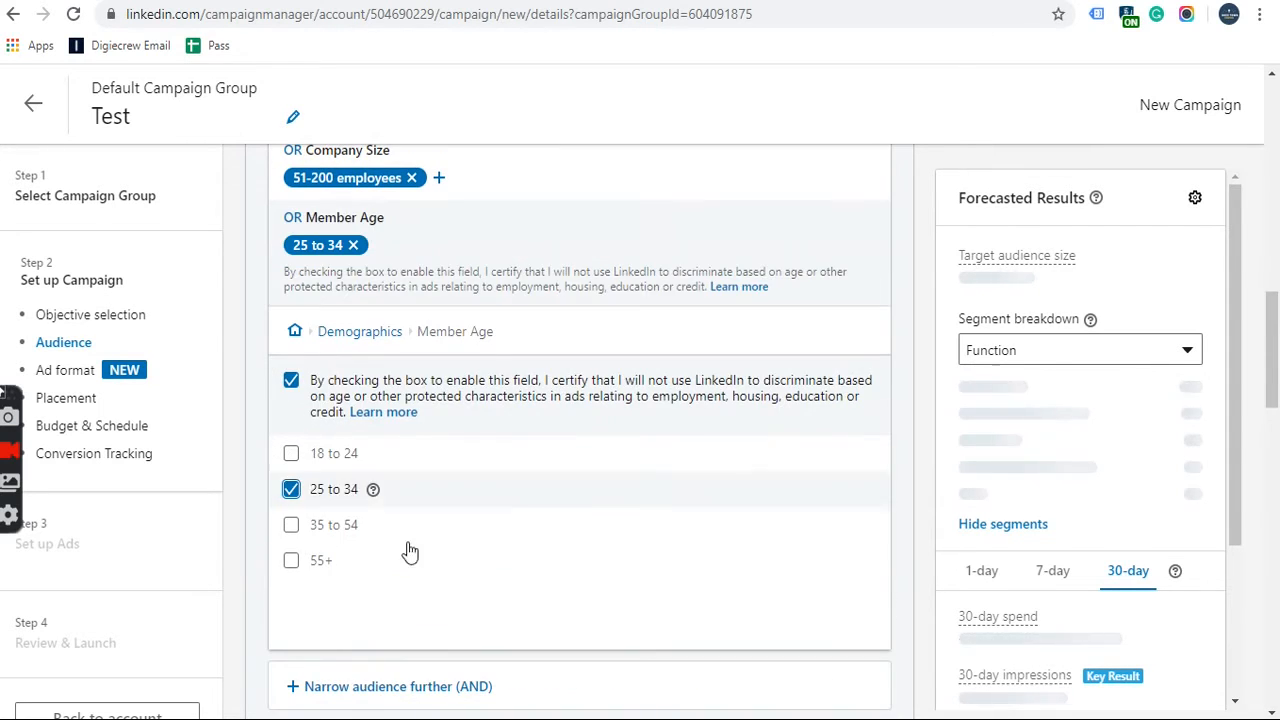
pyautogui.click(348, 336)
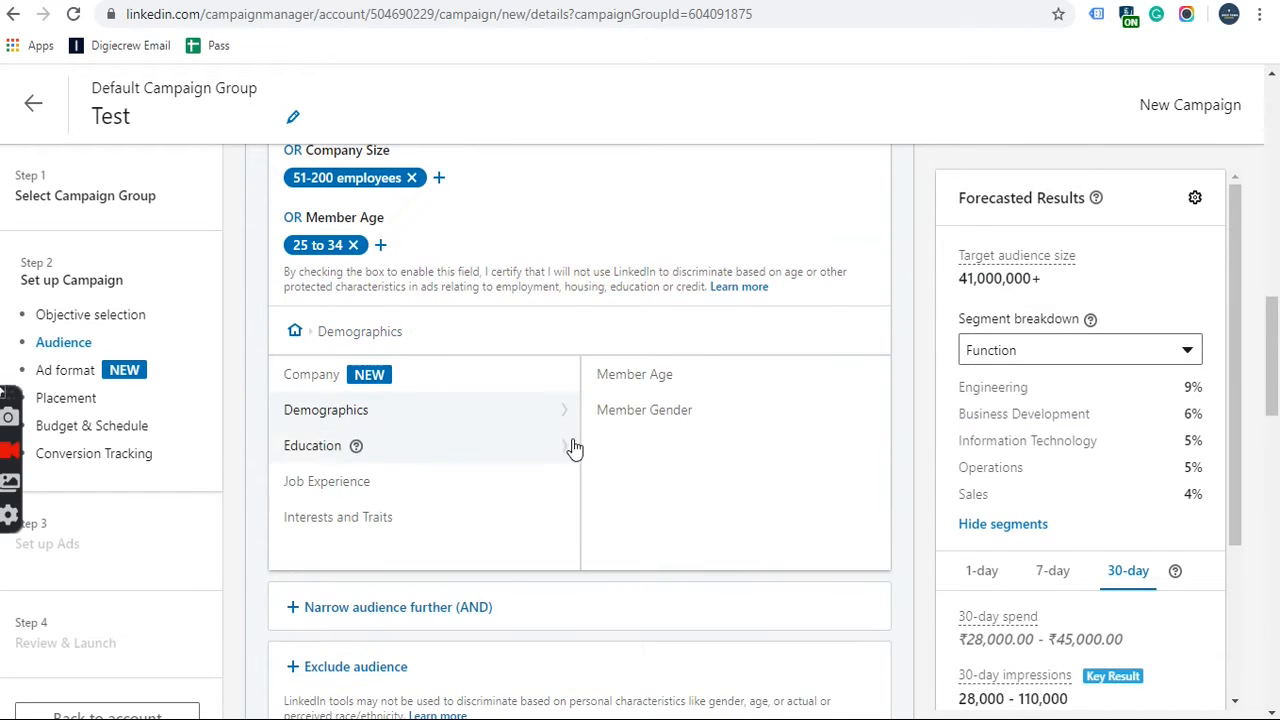
# Step: Accept the gender non-discrimination certification, include both Female and Male members, and return to the Demographics attributes
pyautogui.click(598, 411)
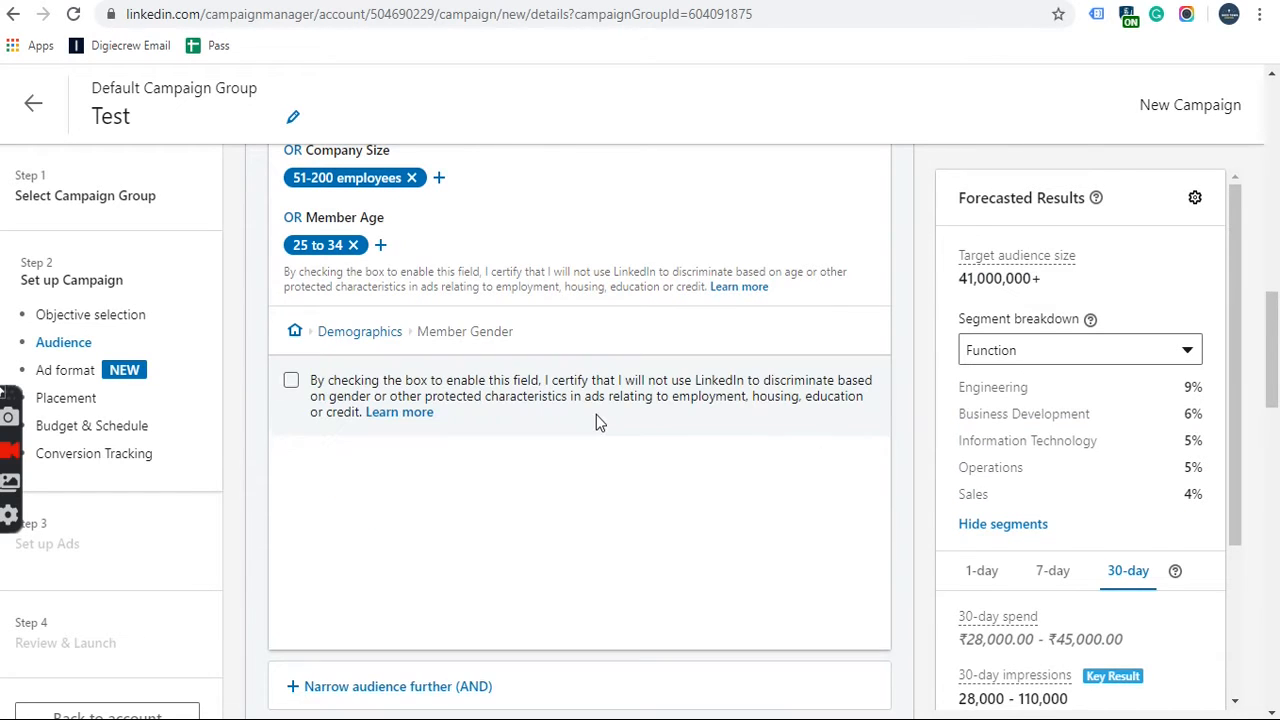
pyautogui.click(291, 380)
pyautogui.click(291, 453)
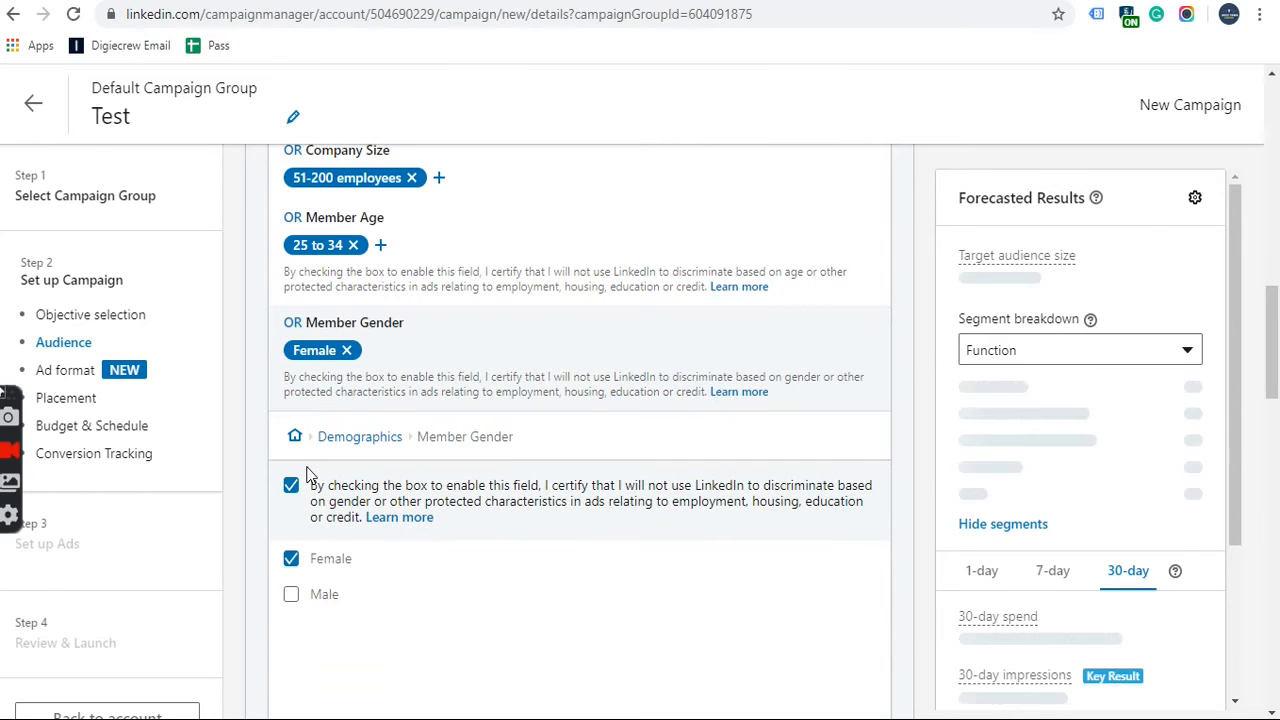
pyautogui.click(290, 594)
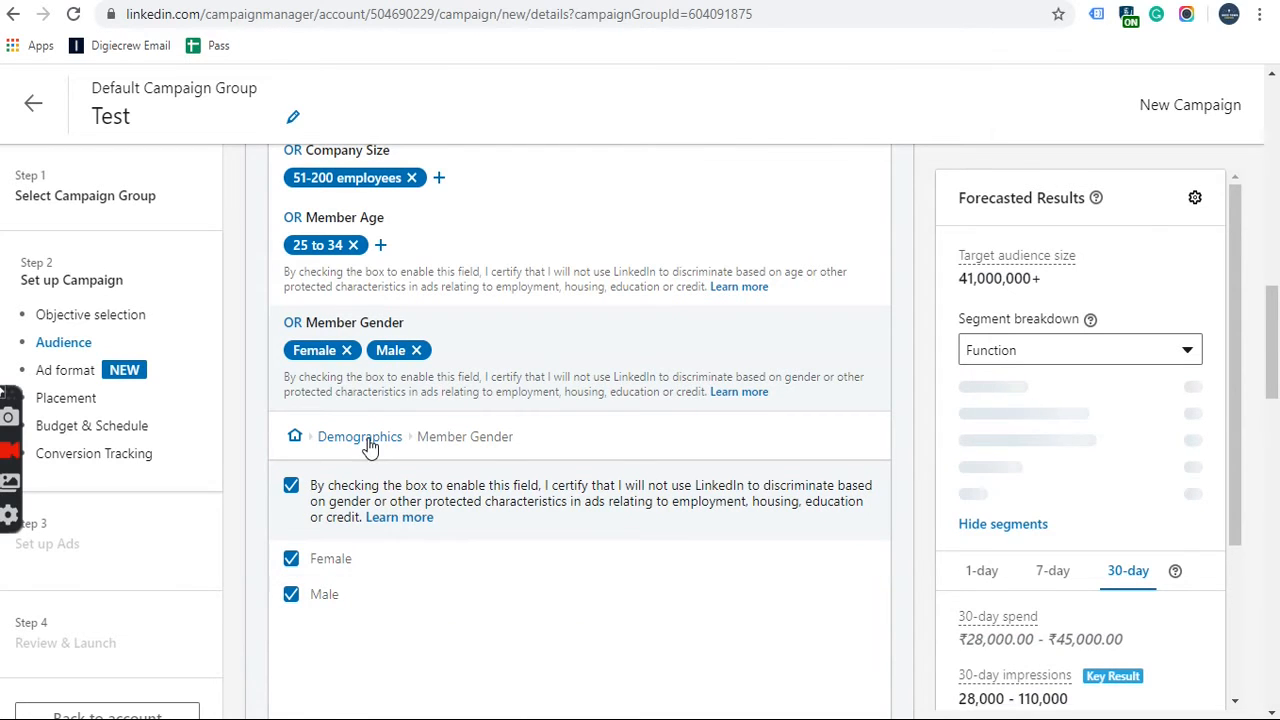
pyautogui.click(362, 437)
# Step: Look over the Education attributes, and include the Human Resources and Information Technology job functions from Job Experience in the audience
pyautogui.click(374, 551)
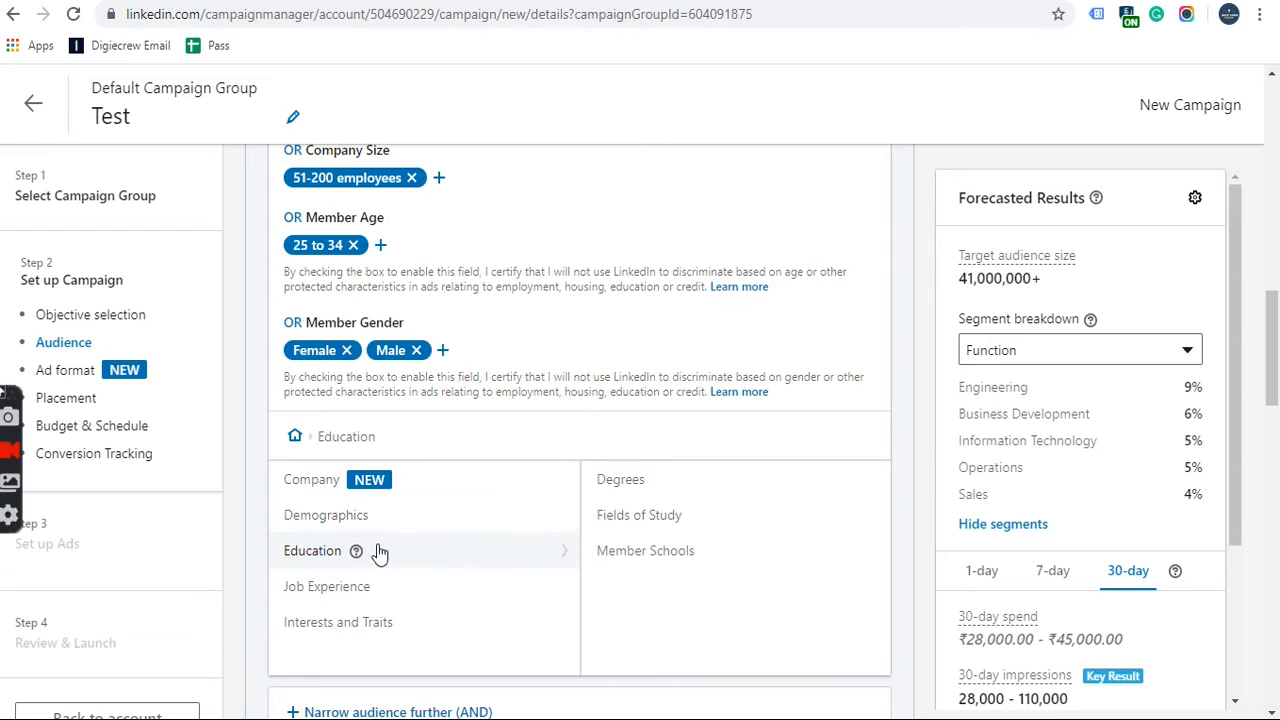
pyautogui.scroll(-2, 433, 549)
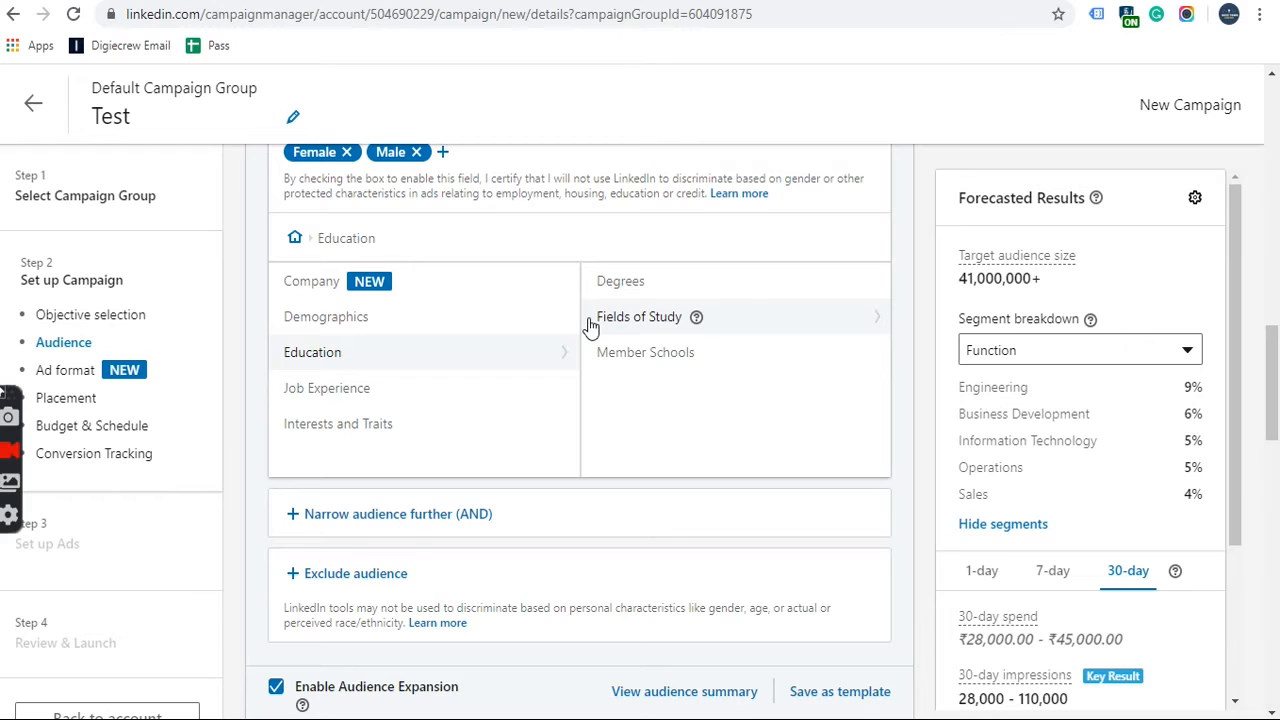
pyautogui.click(439, 392)
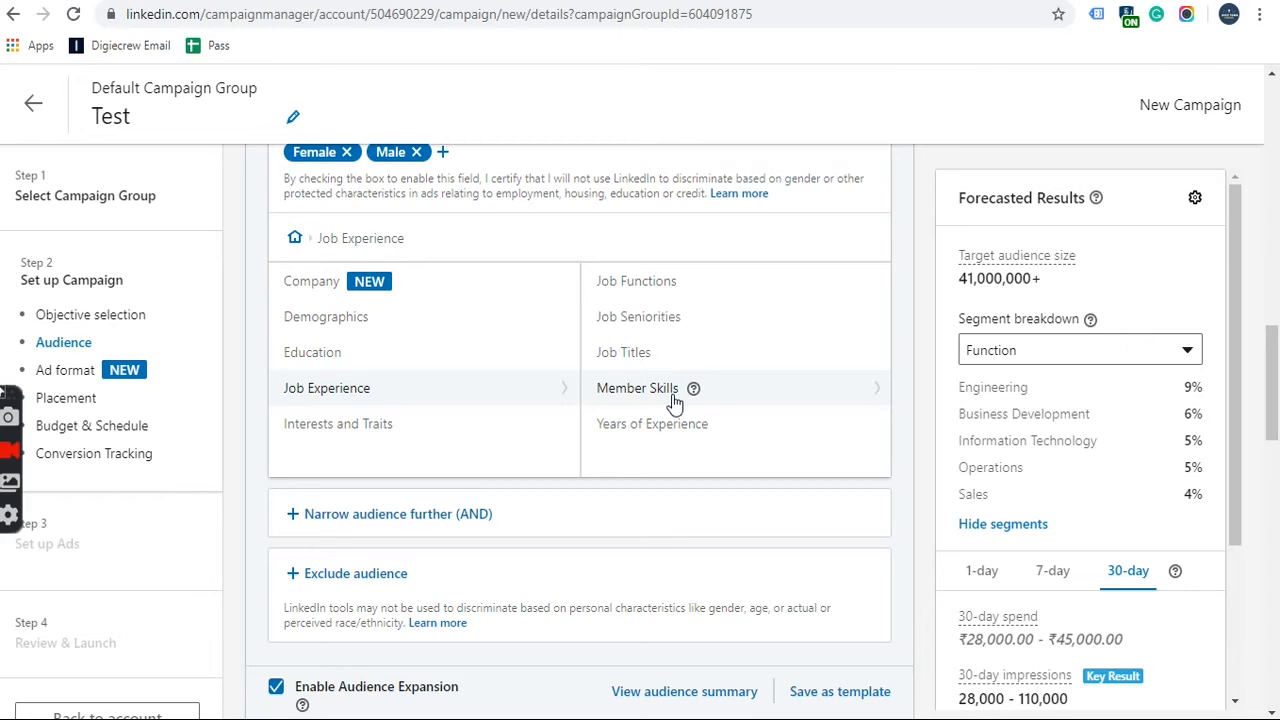
pyautogui.click(663, 292)
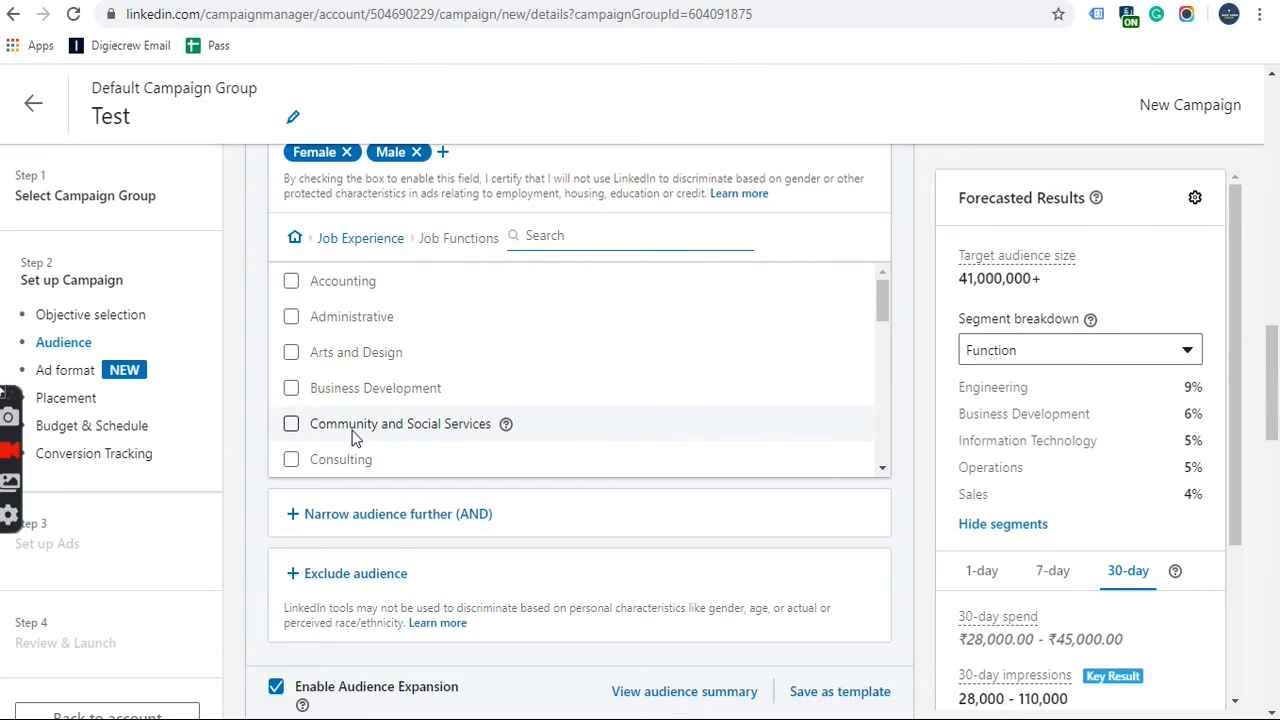
pyautogui.scroll(-3, 355, 425)
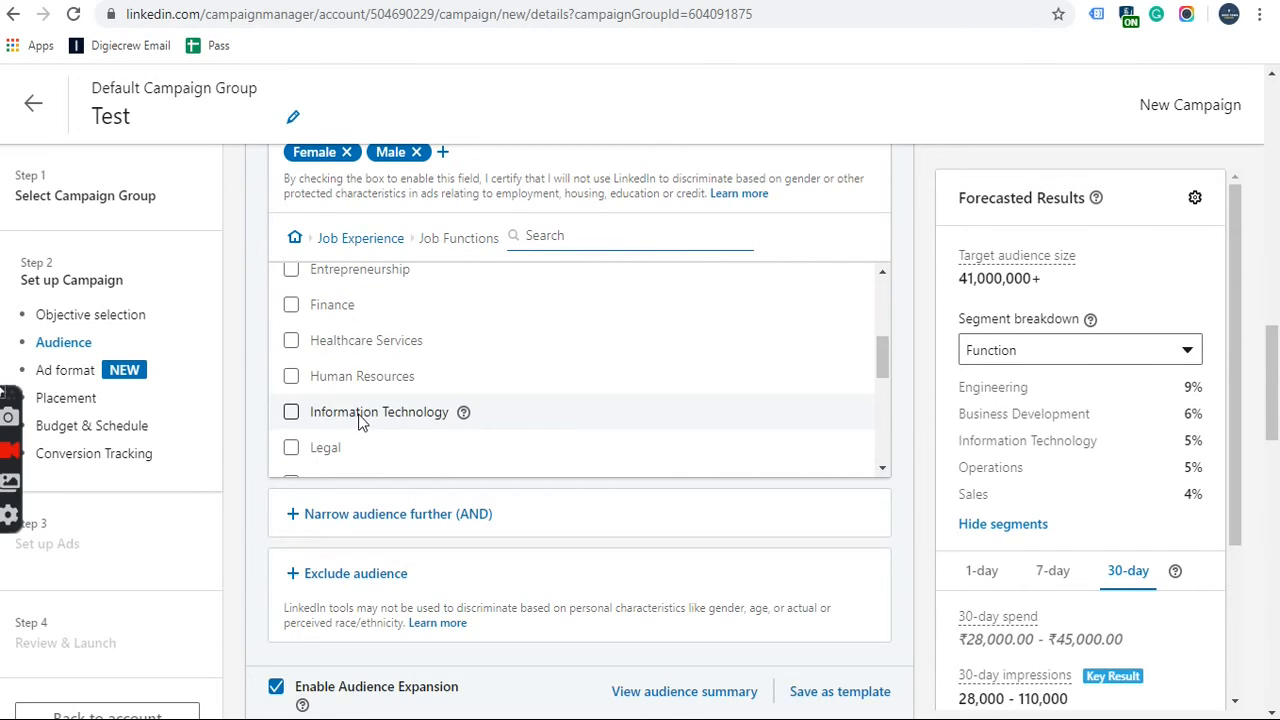
pyautogui.click(291, 376)
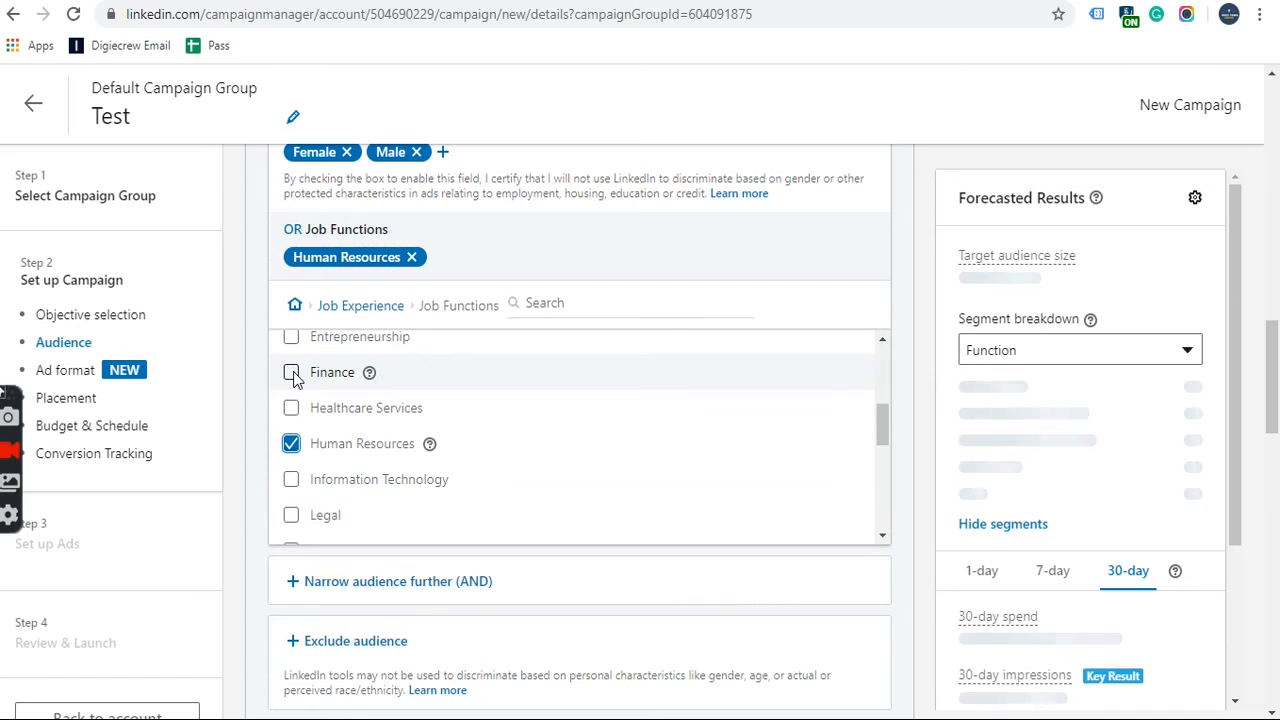
pyautogui.click(292, 479)
pyautogui.click(380, 310)
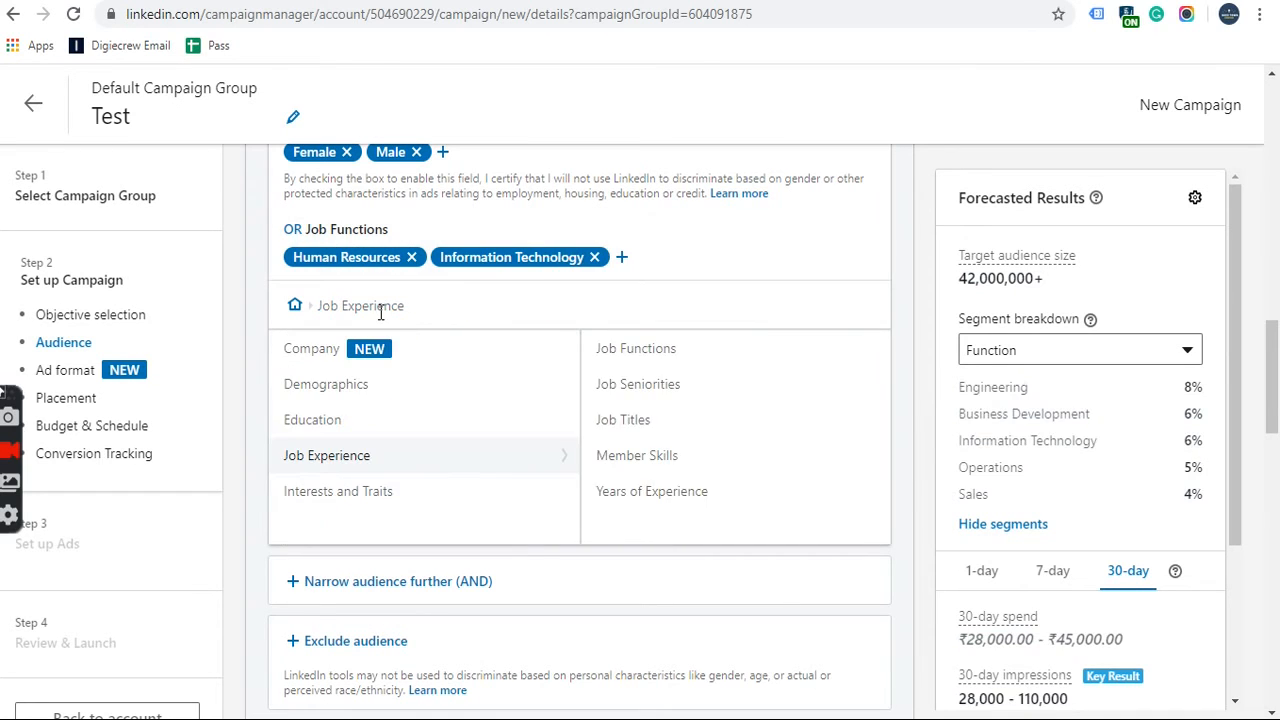
# Step: Include the Senior, Director and VP job seniorities in the target audience and return to the Job Experience attributes
pyautogui.click(604, 401)
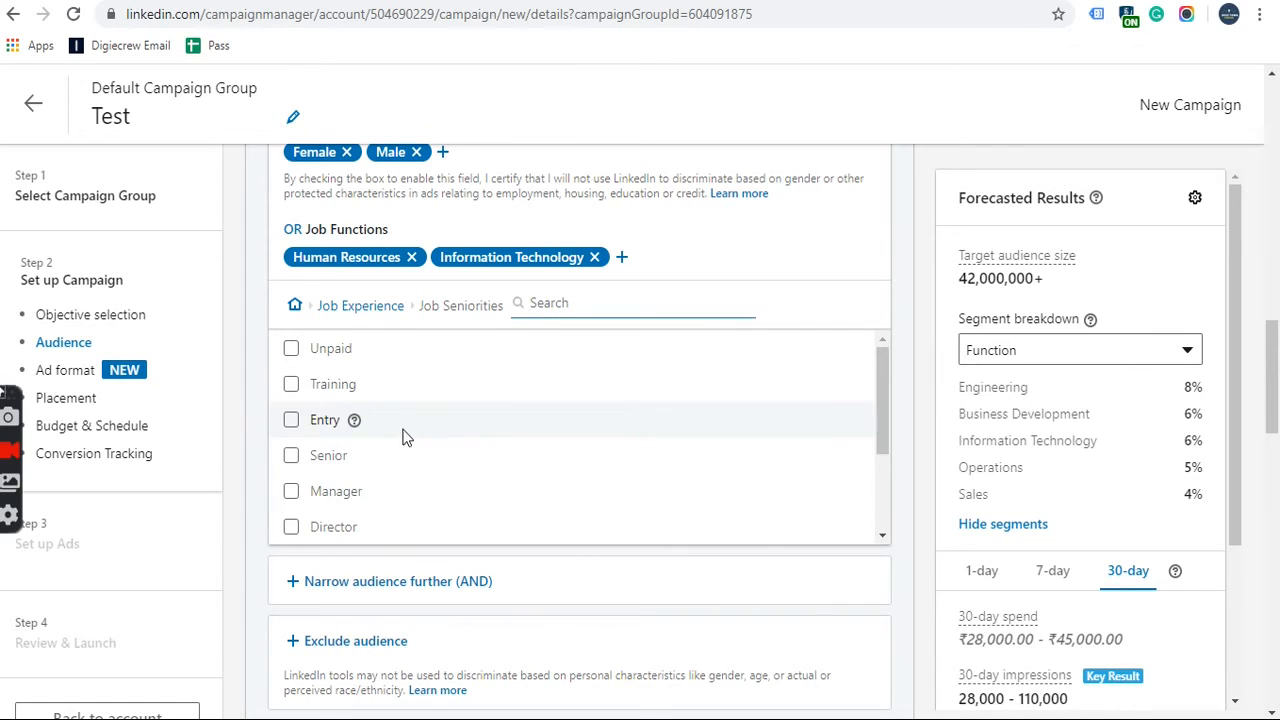
pyautogui.scroll(-1, 340, 420)
pyautogui.click(290, 357)
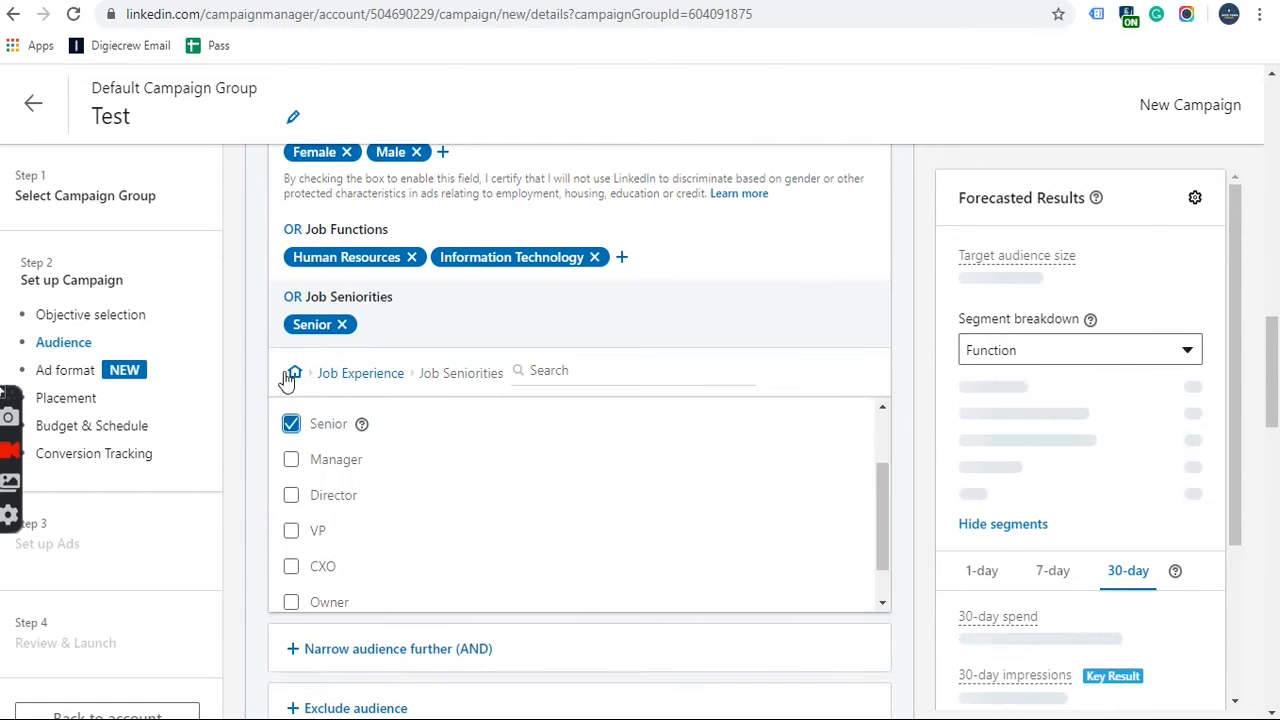
pyautogui.click(291, 495)
pyautogui.click(291, 531)
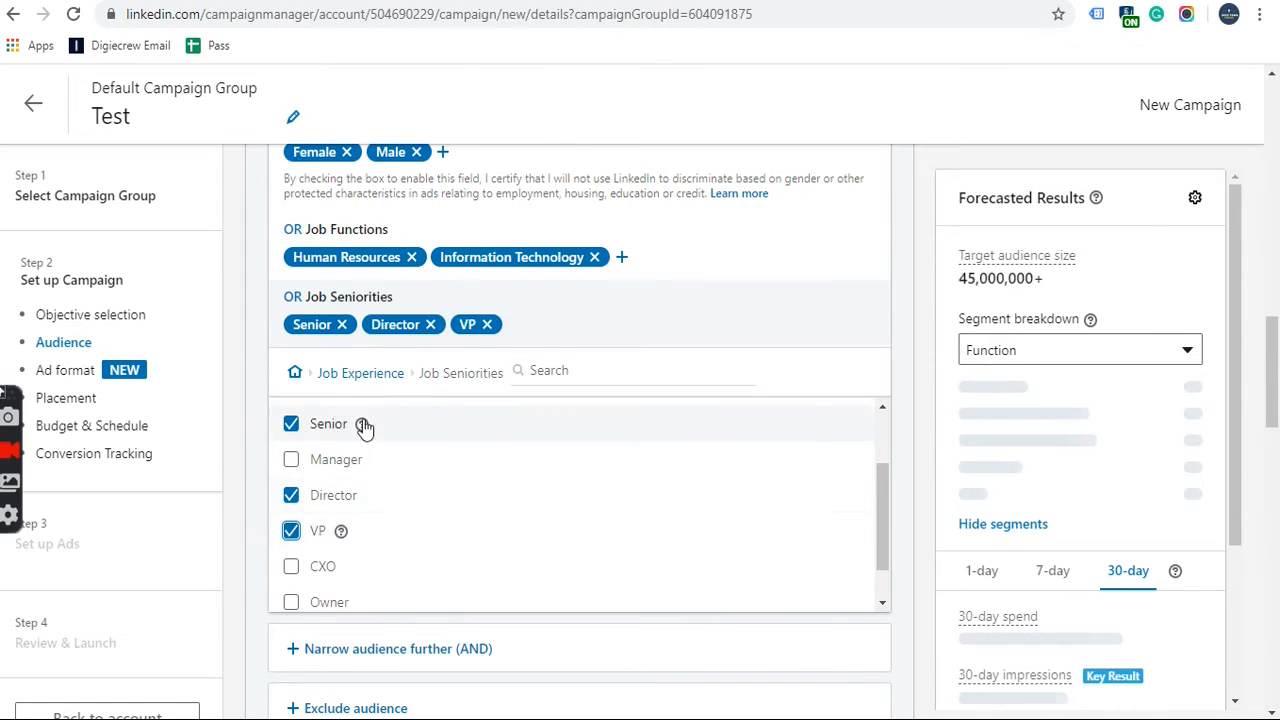
pyautogui.click(370, 378)
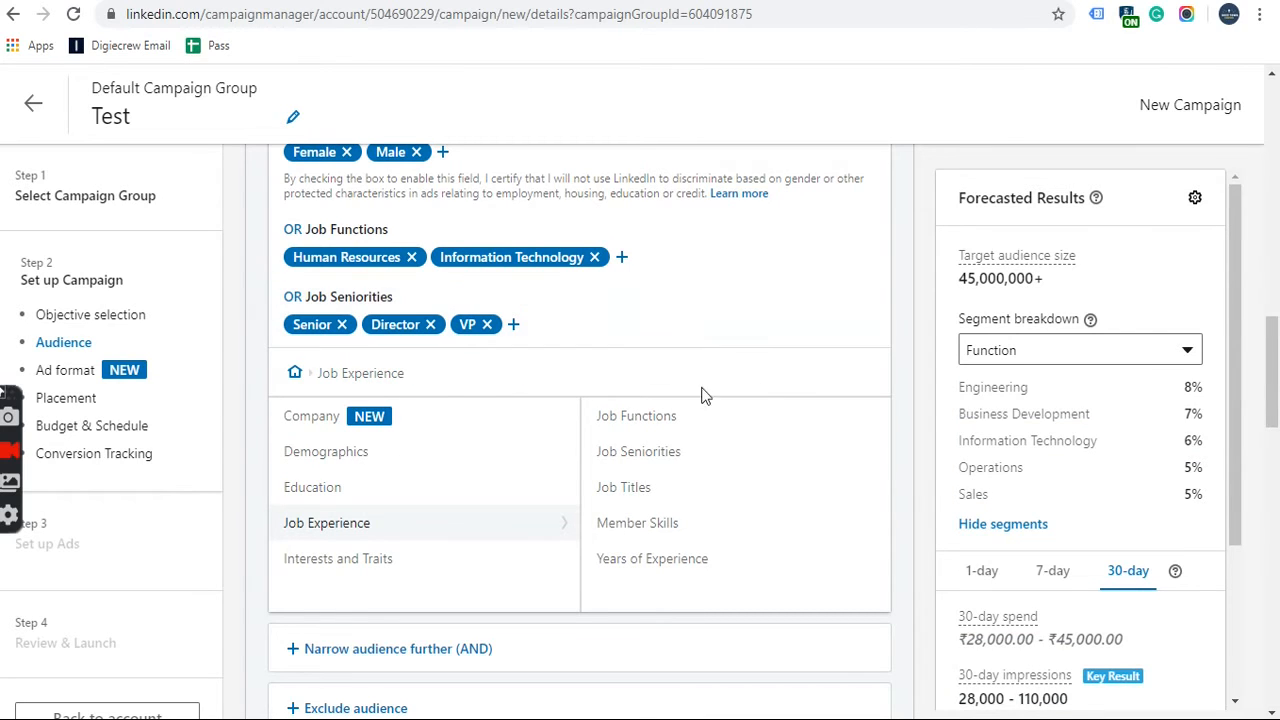
# Step: Search job titles for chief tech, include Chief Technology Officer and Chief Technical Officer, and return to the Job Experience attributes
pyautogui.click(594, 496)
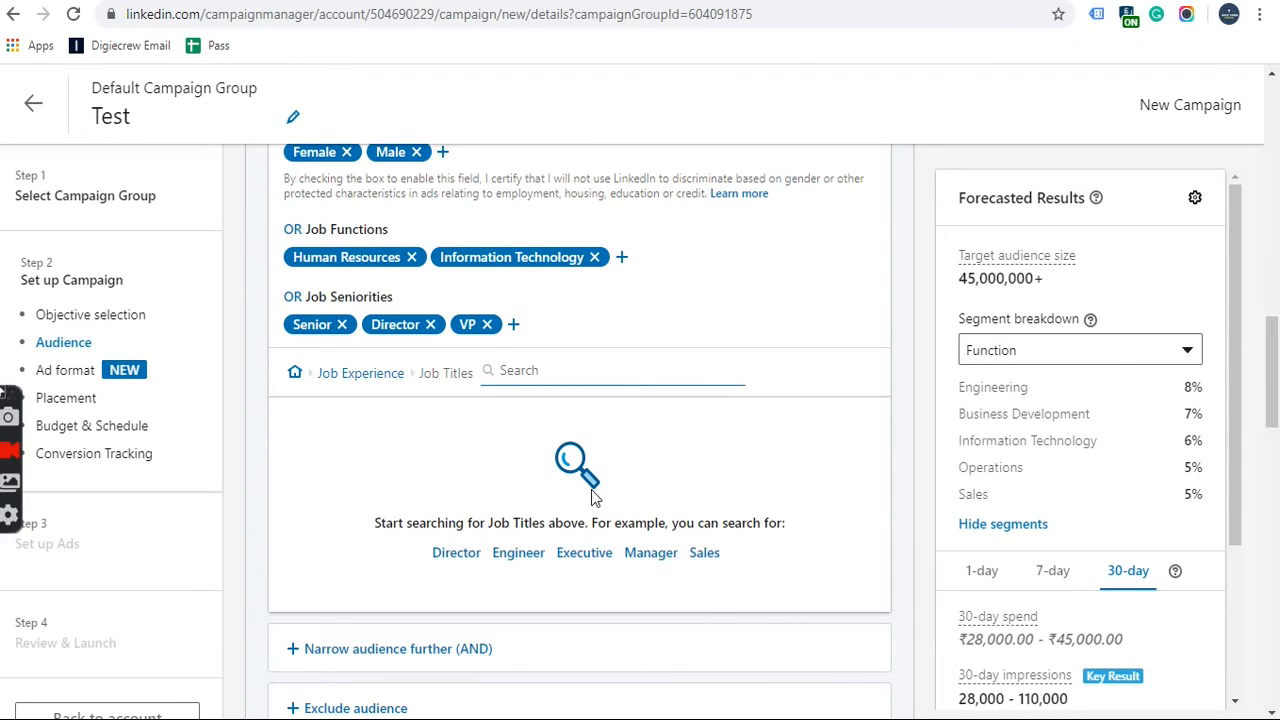
pyautogui.write('chief tech')
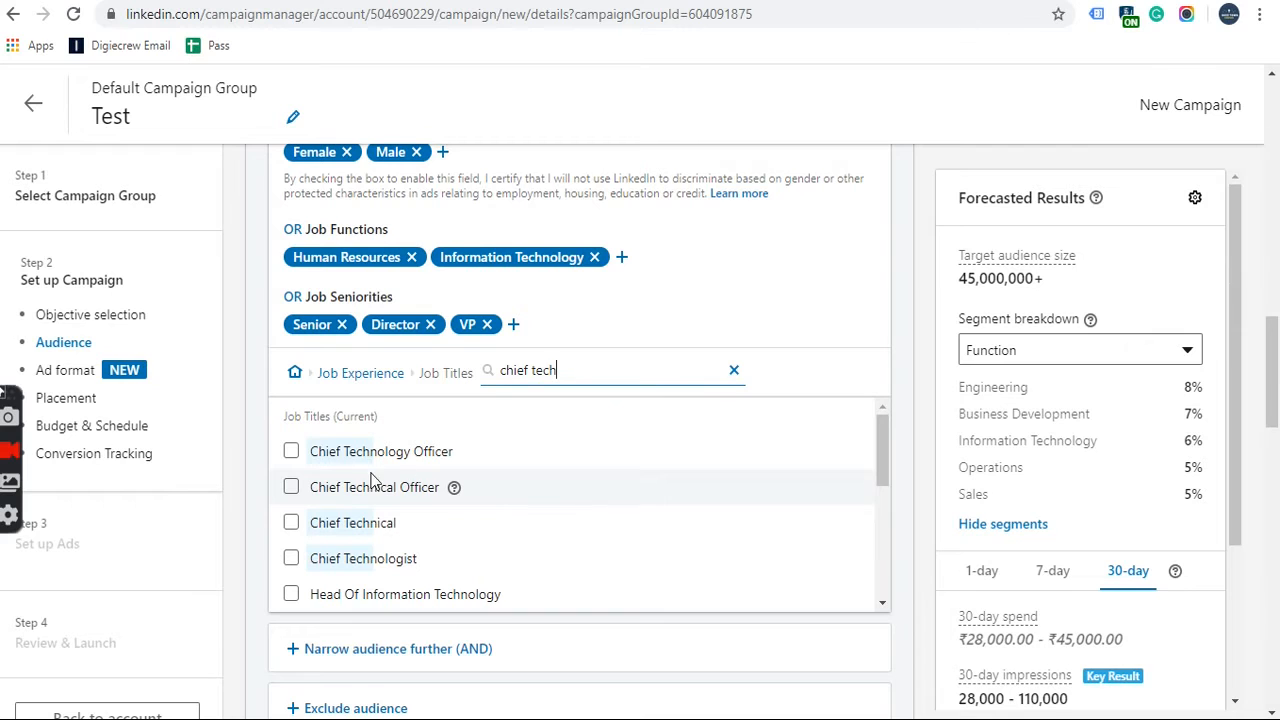
pyautogui.click(292, 451)
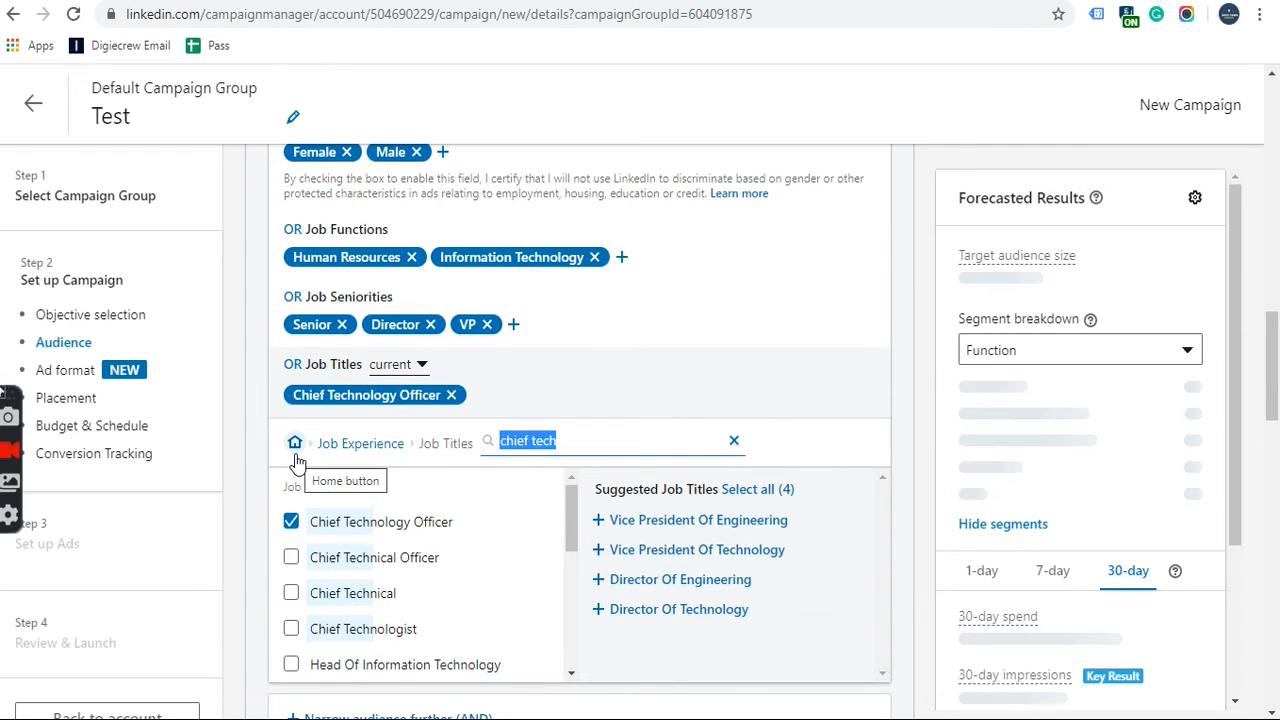
pyautogui.click(291, 557)
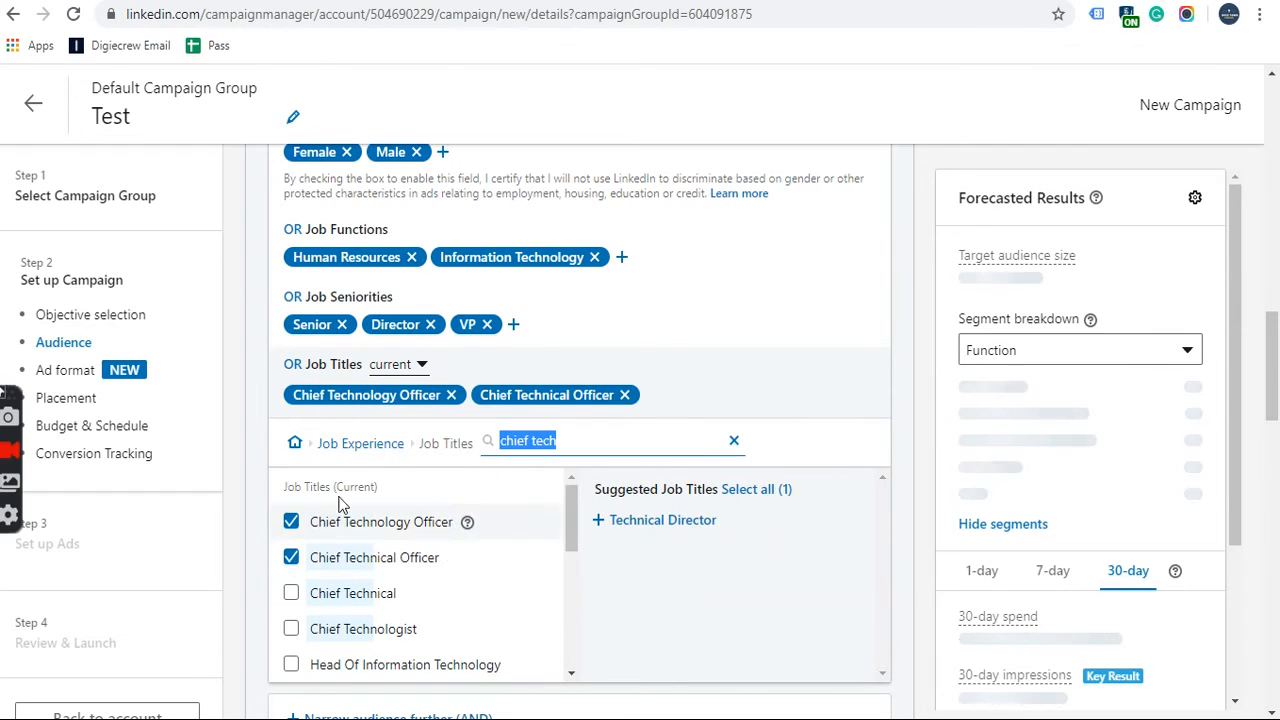
pyautogui.click(360, 443)
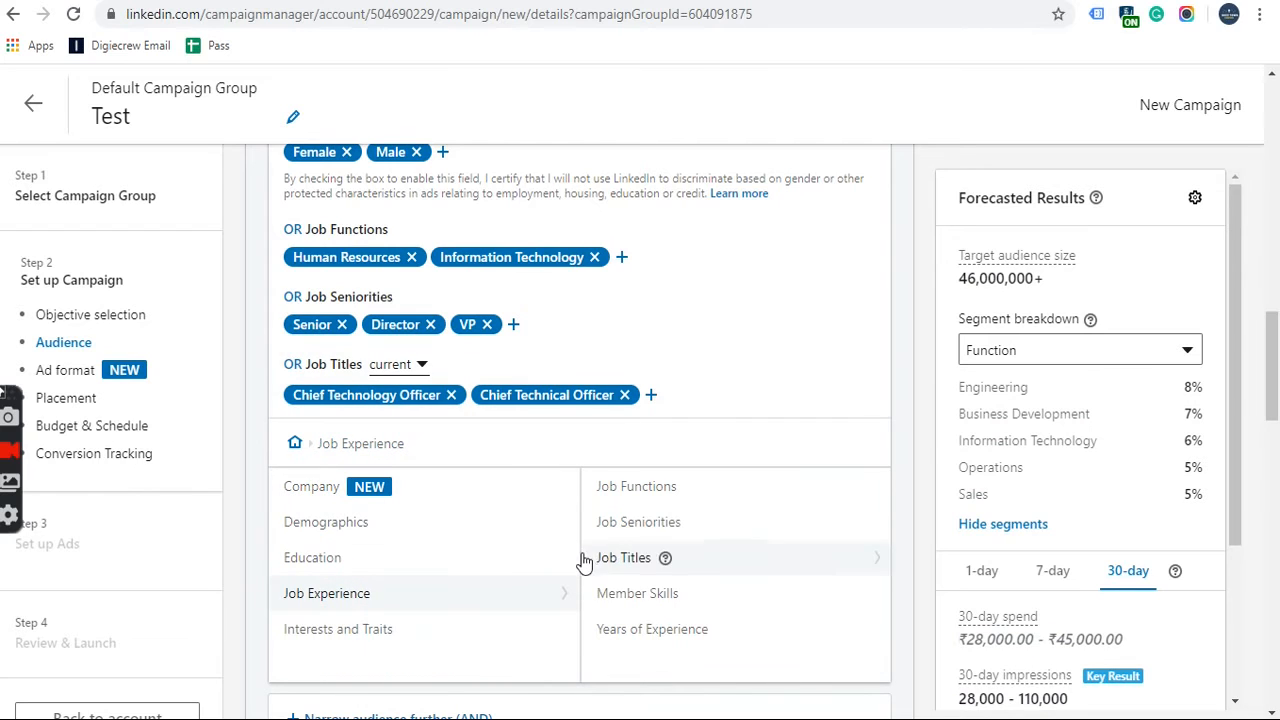
# Step: Include members with 10 to 12+ years of experience in the audience and return to the Job Experience attributes
pyautogui.scroll(-1, 560, 550)
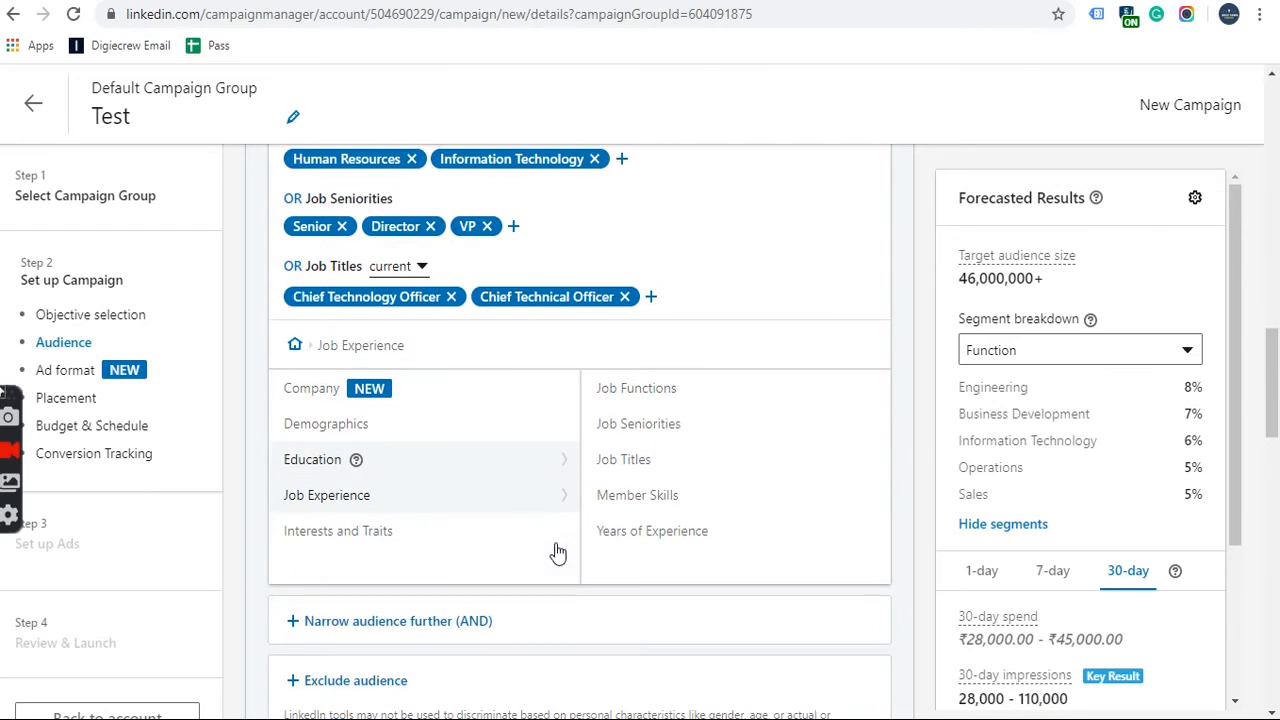
pyautogui.click(641, 527)
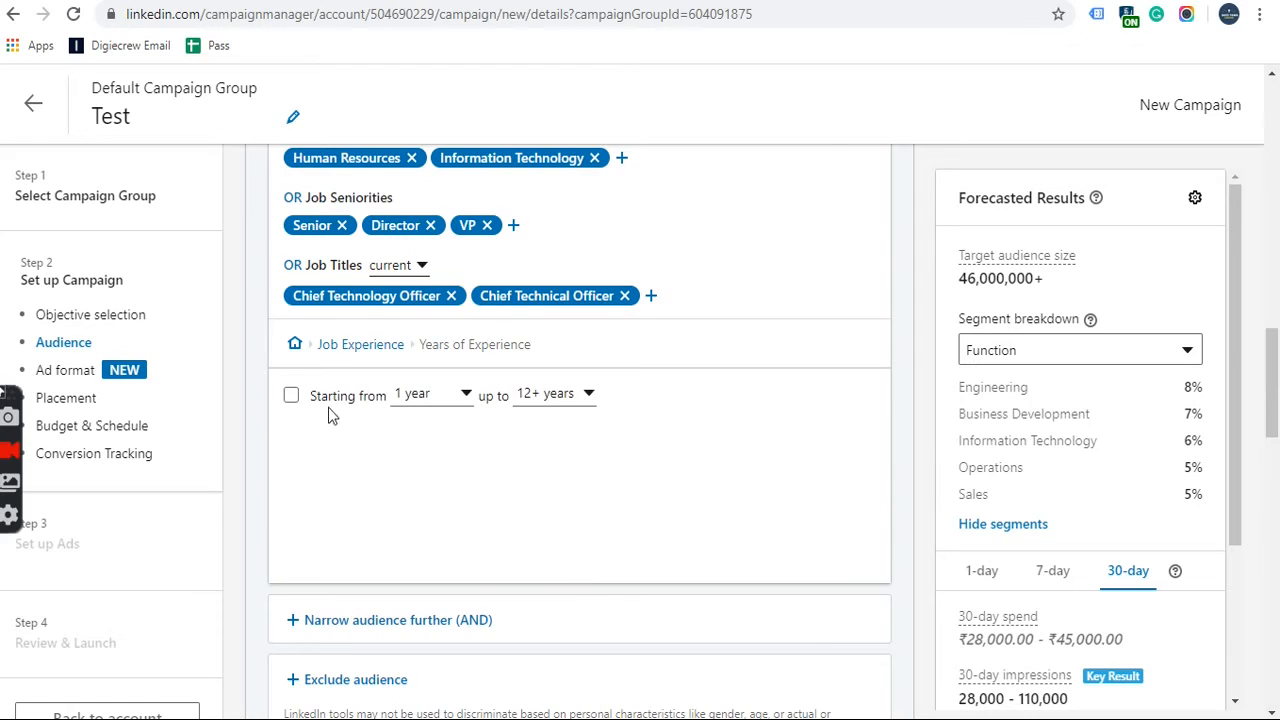
pyautogui.click(460, 395)
pyautogui.scroll(-3, 486, 505)
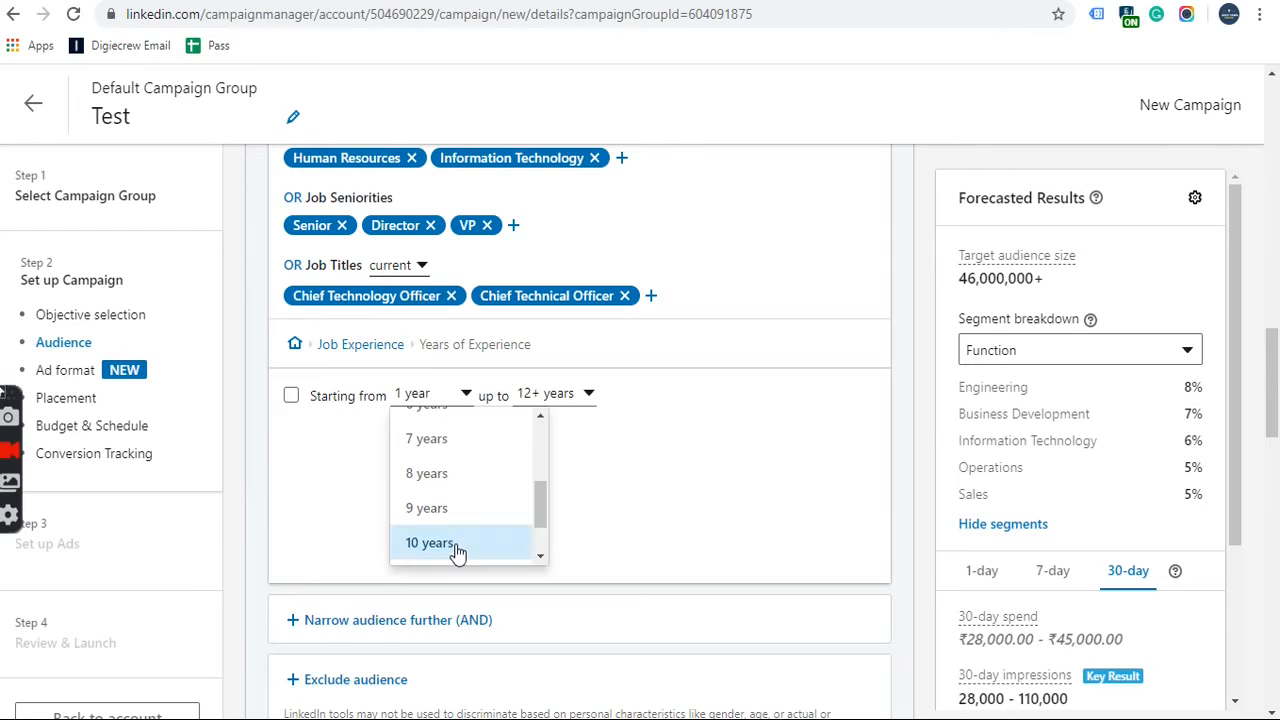
pyautogui.click(455, 546)
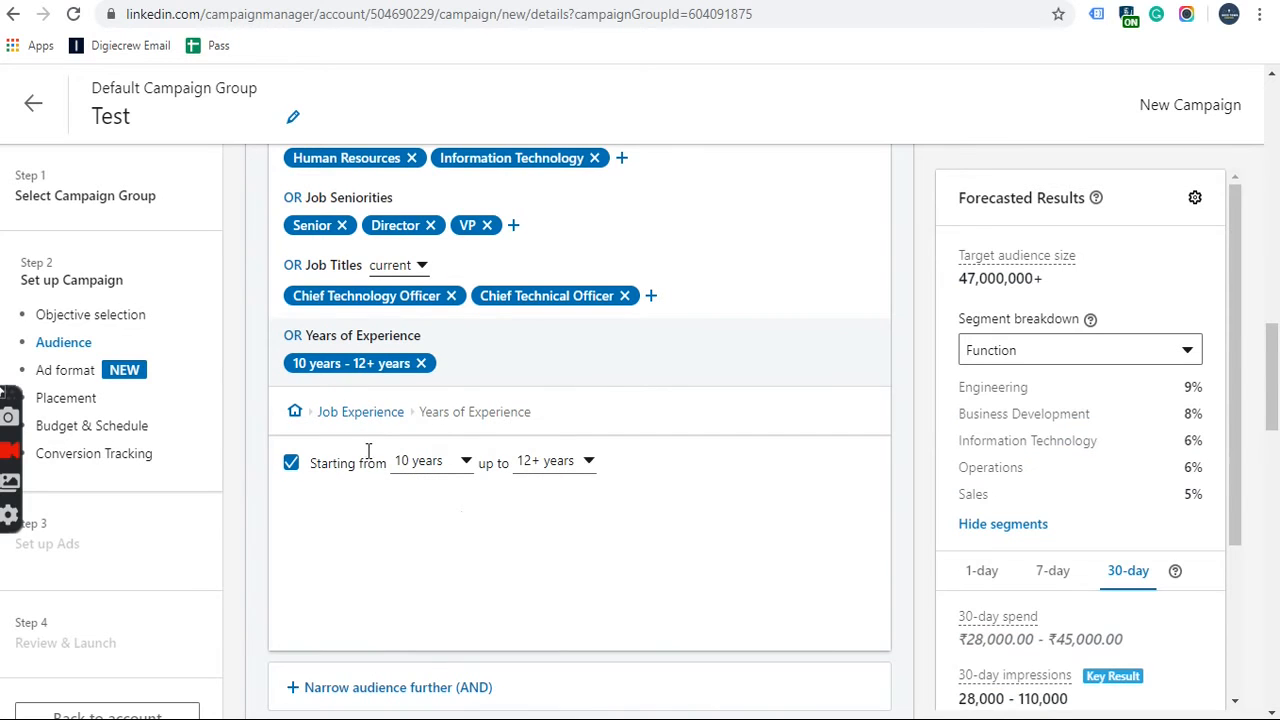
pyautogui.click(338, 412)
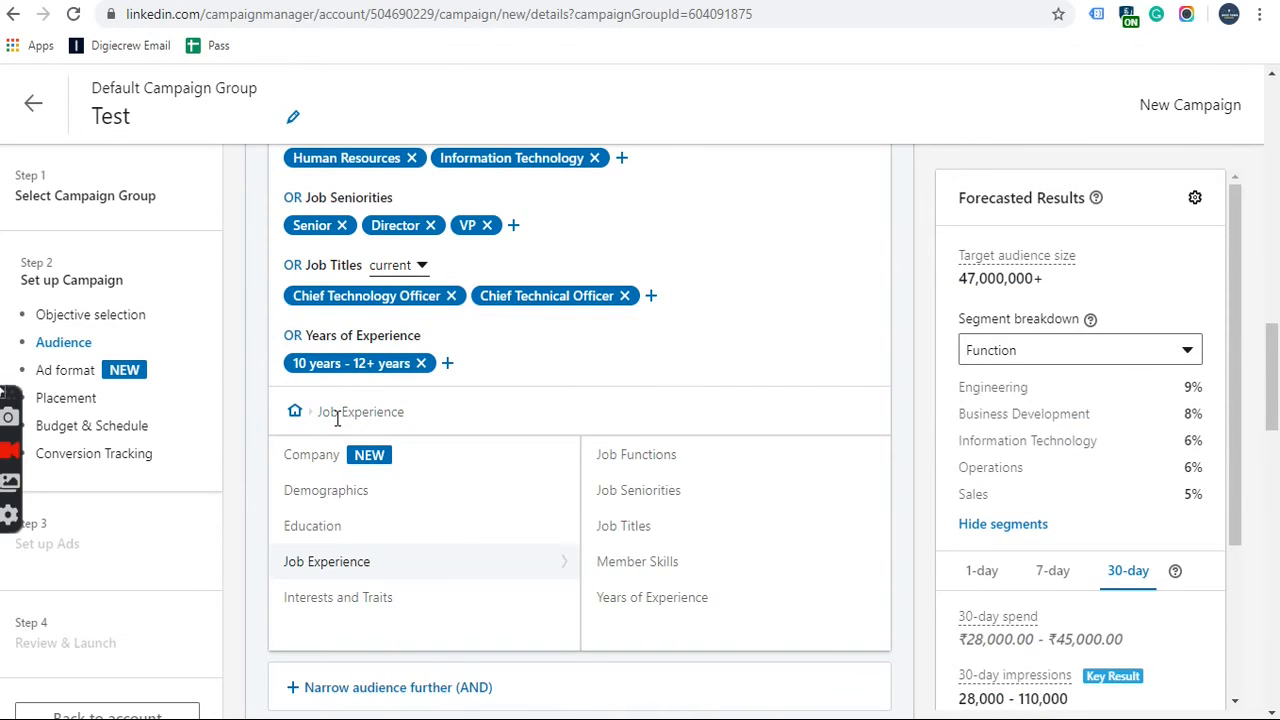
# Step: Search member groups for human res, include Human Resources (HR) & Talent Management Executive, and return to the Interests and Traits attributes
pyautogui.click(366, 612)
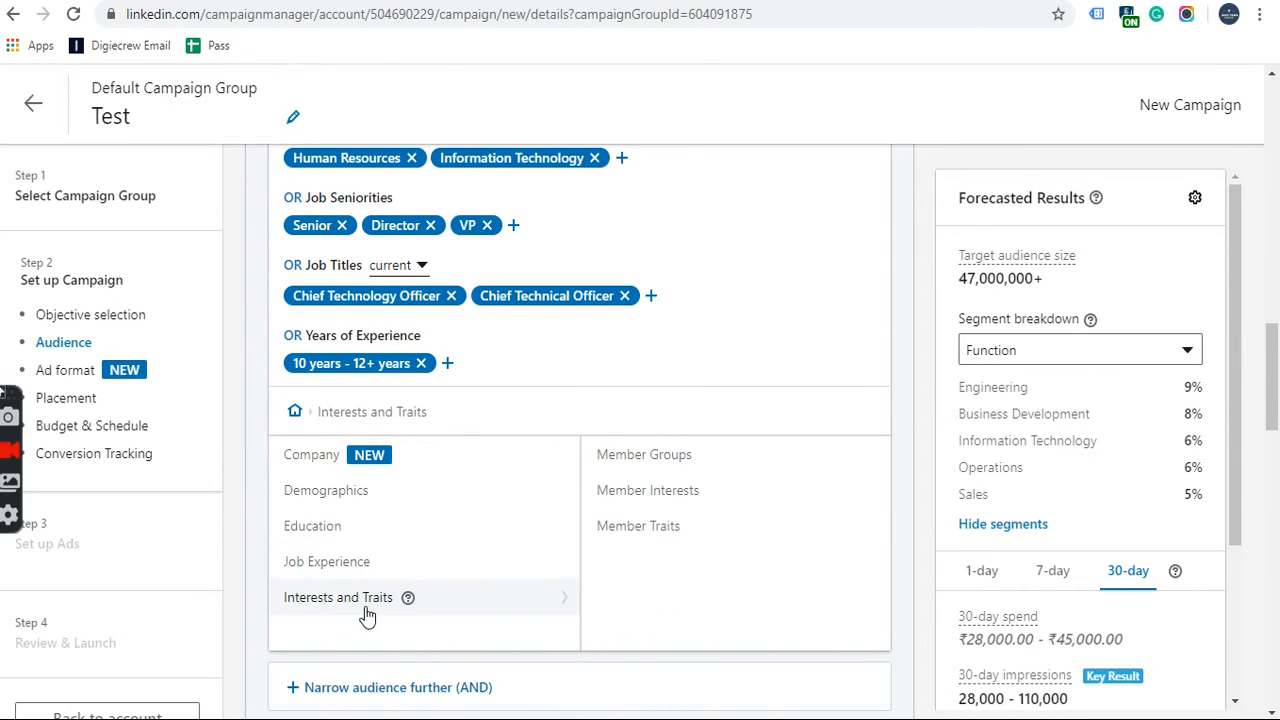
pyautogui.click(641, 459)
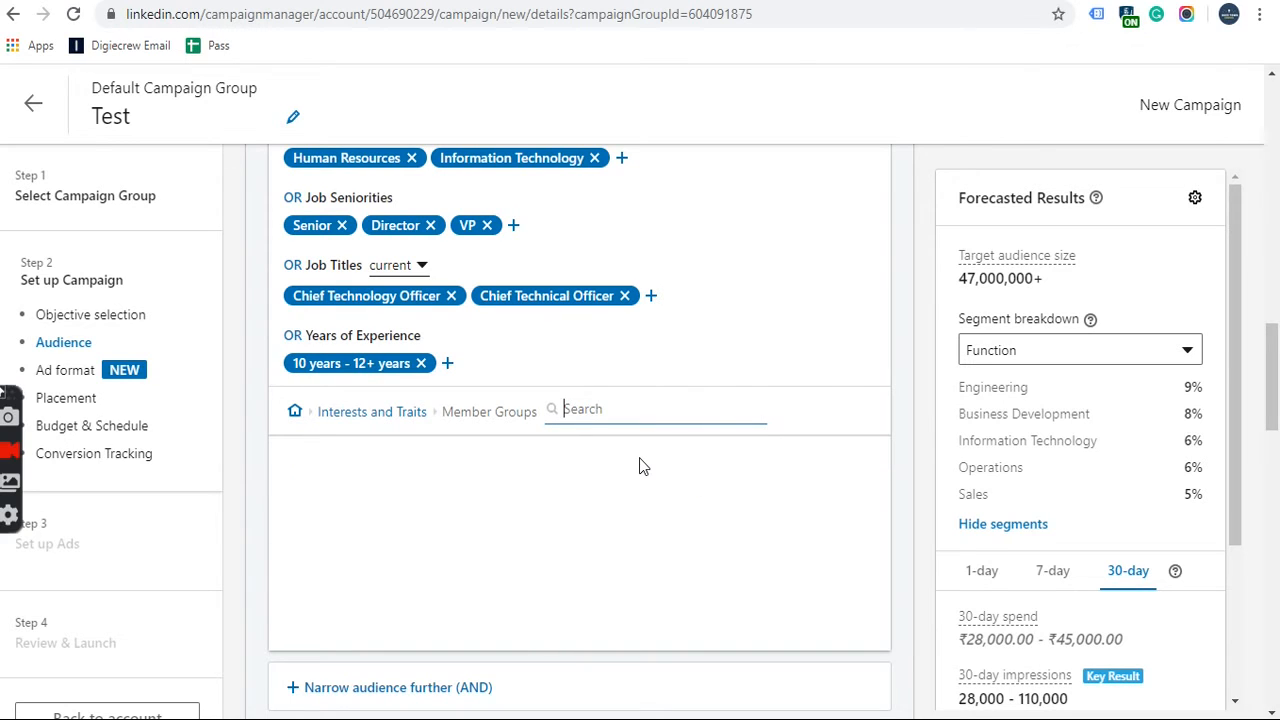
pyautogui.write('human grou')
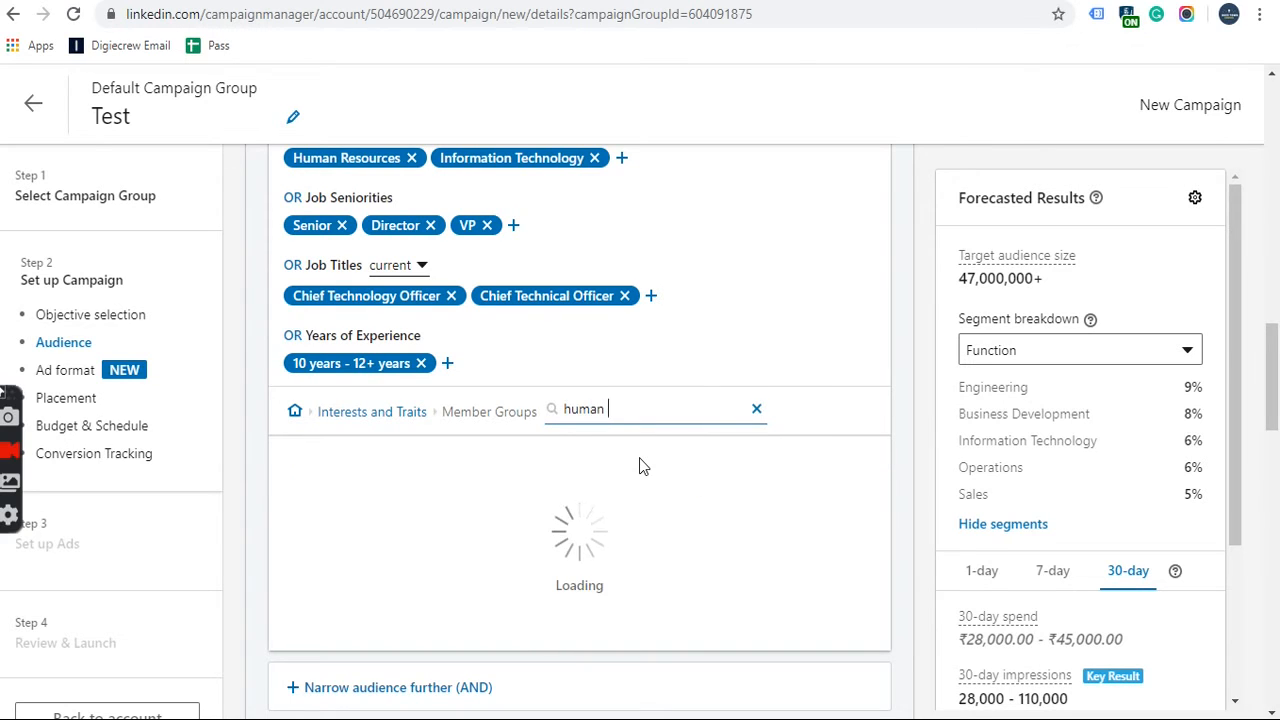
pyautogui.press('BackSpace')
pyautogui.press('BackSpace')
pyautogui.press('BackSpace')
pyautogui.press('BackSpace')
pyautogui.write('res')
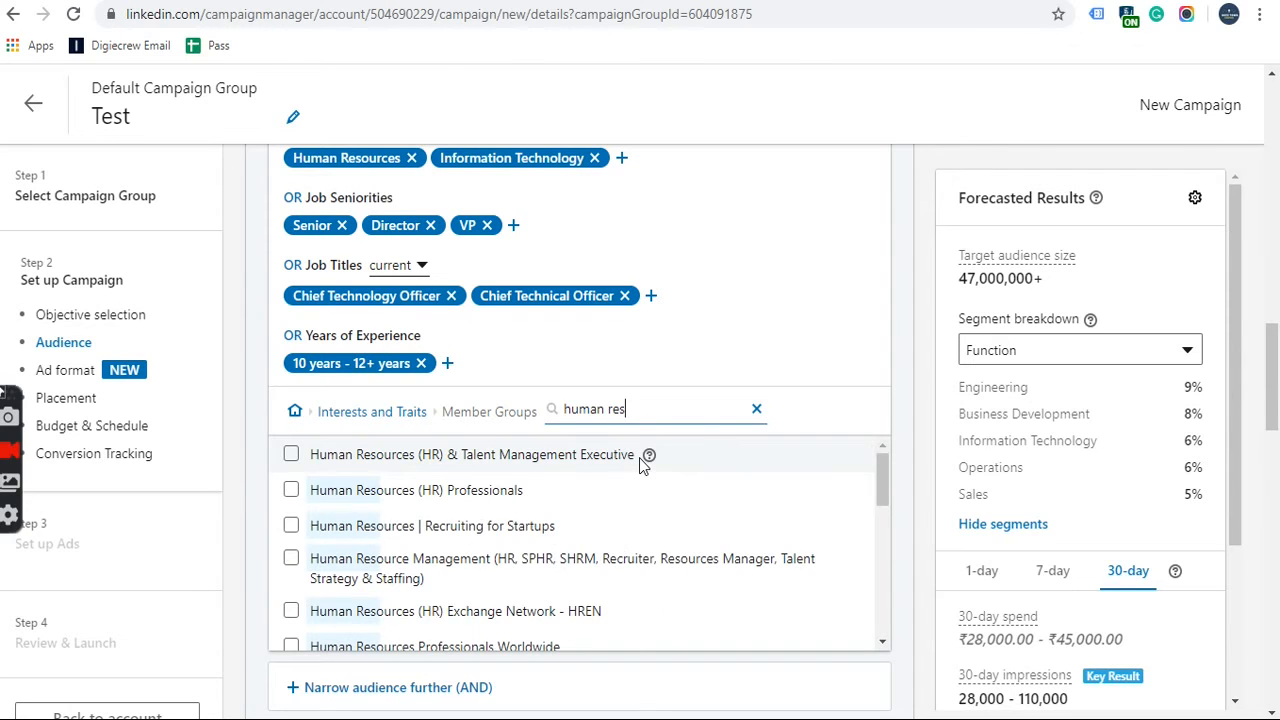
pyautogui.click(291, 455)
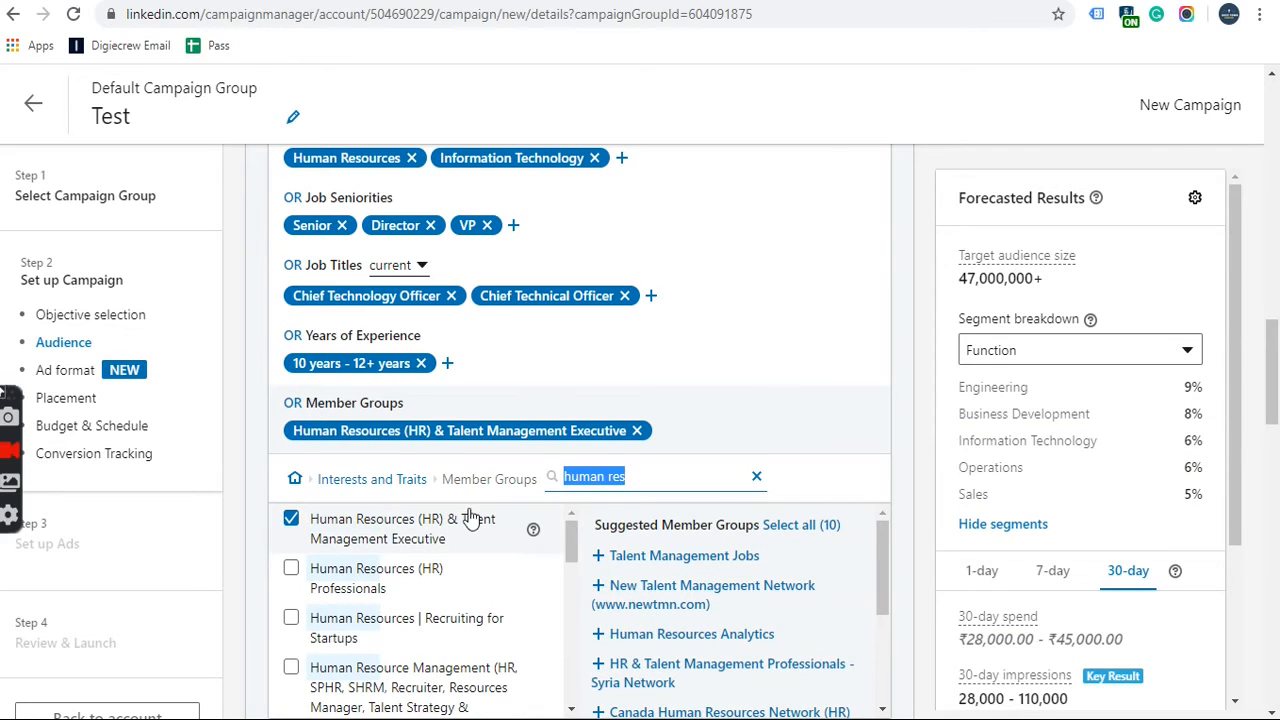
pyautogui.click(393, 483)
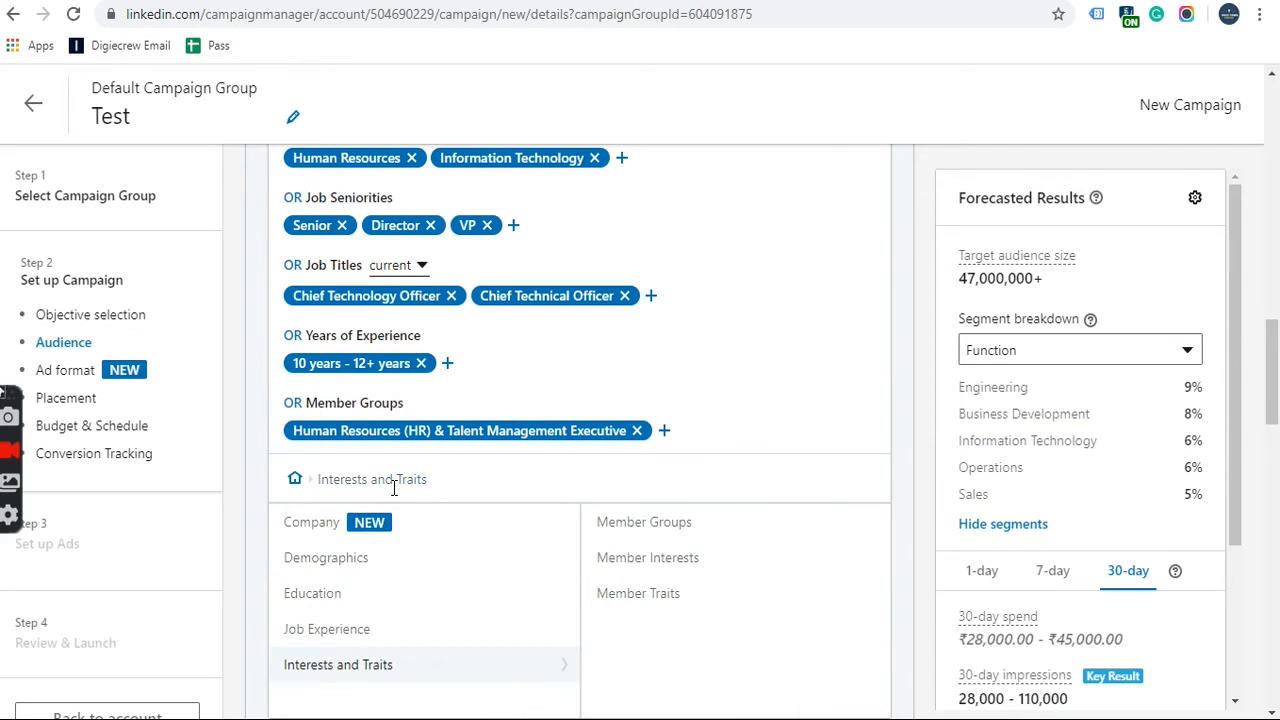
# Step: Look over the available Member Interests categories and return to the Interests and Traits attributes
pyautogui.click(655, 561)
pyautogui.scroll(-2, 690, 590)
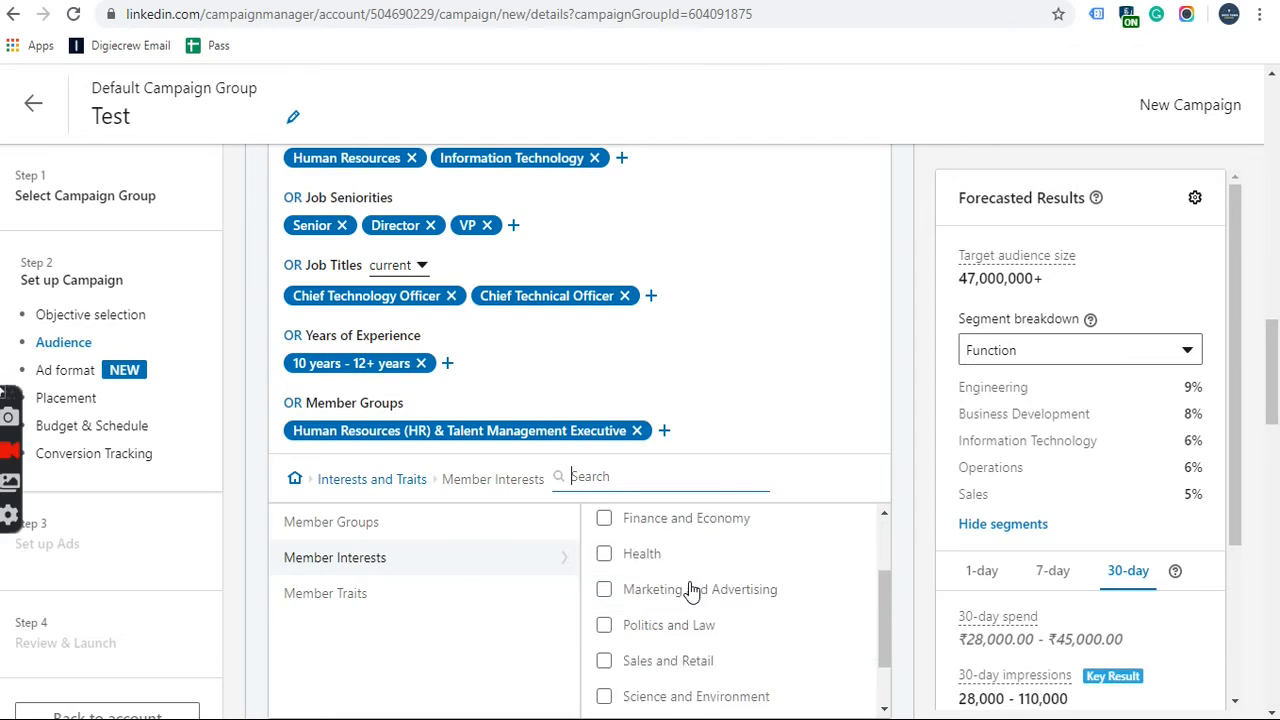
pyautogui.scroll(2, 690, 585)
pyautogui.click(395, 480)
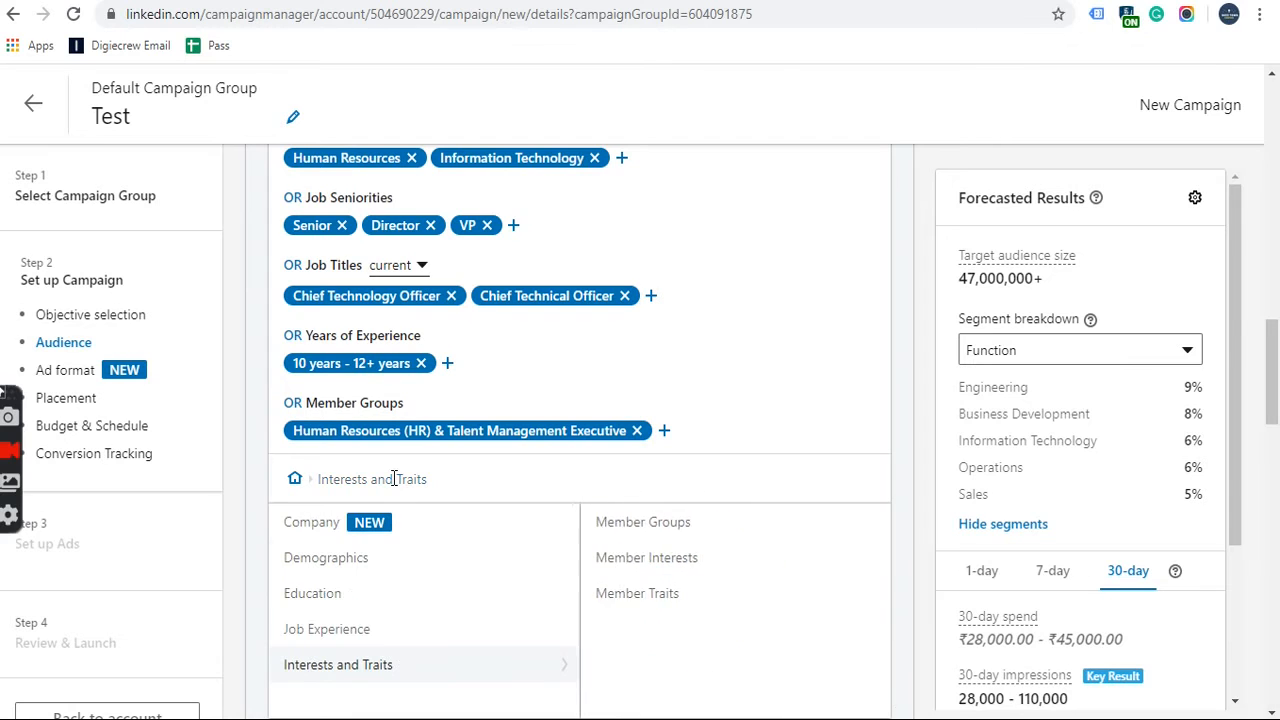
# Step: Add an AND group to narrow the audience further, and check the chosen attributes and the target audience size
pyautogui.scroll(-2, 680, 591)
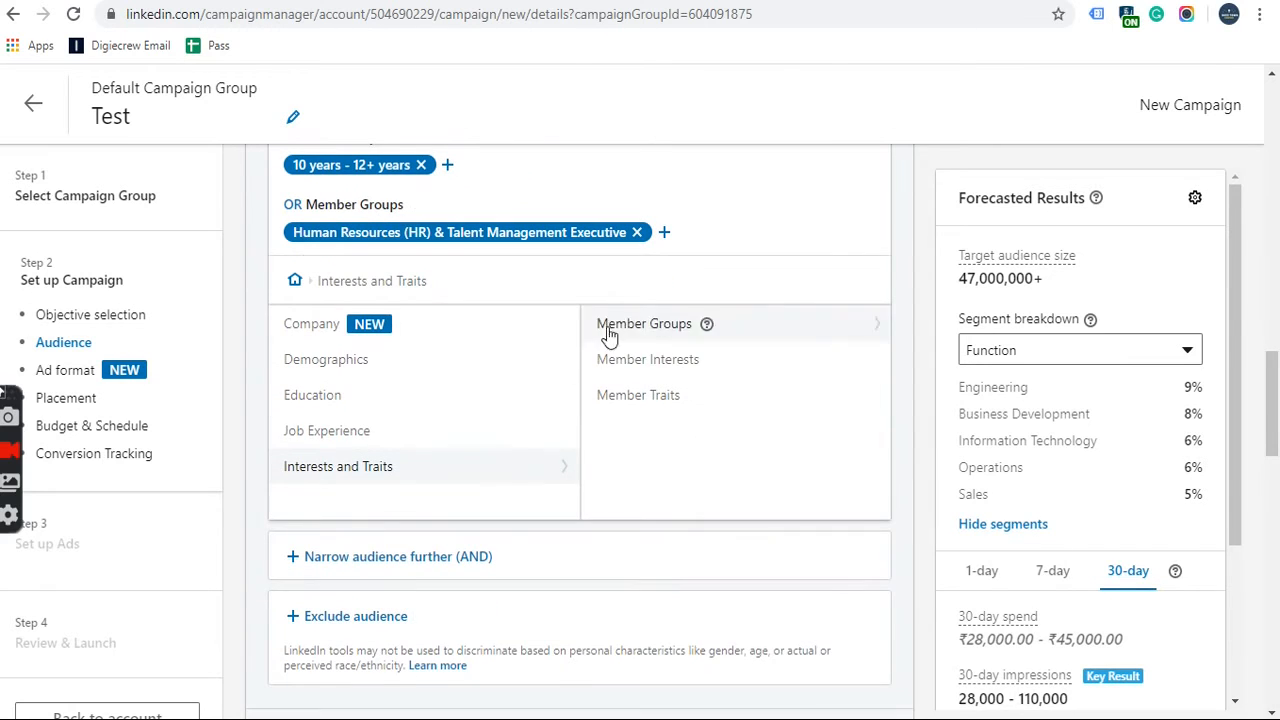
pyautogui.scroll(-1, 500, 422)
pyautogui.click(397, 466)
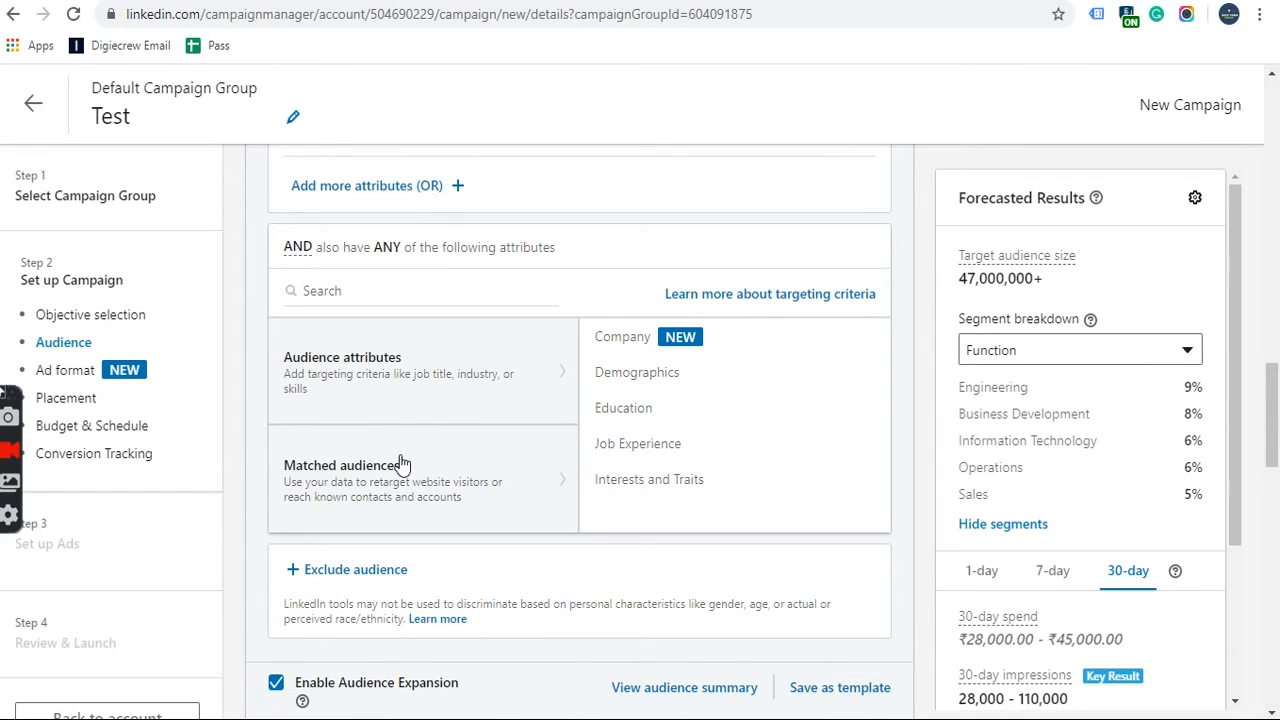
pyautogui.scroll(3, 400, 465)
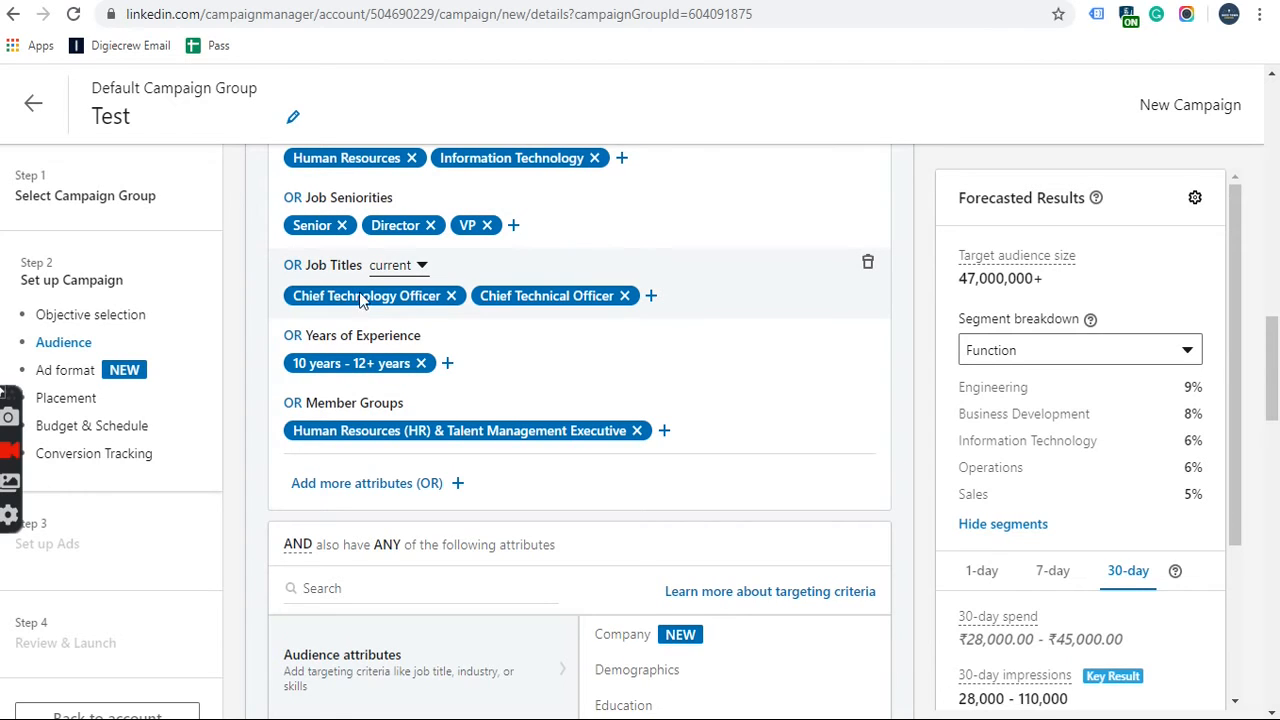
pyautogui.moveTo(958, 280); pyautogui.dragTo(1018, 282)
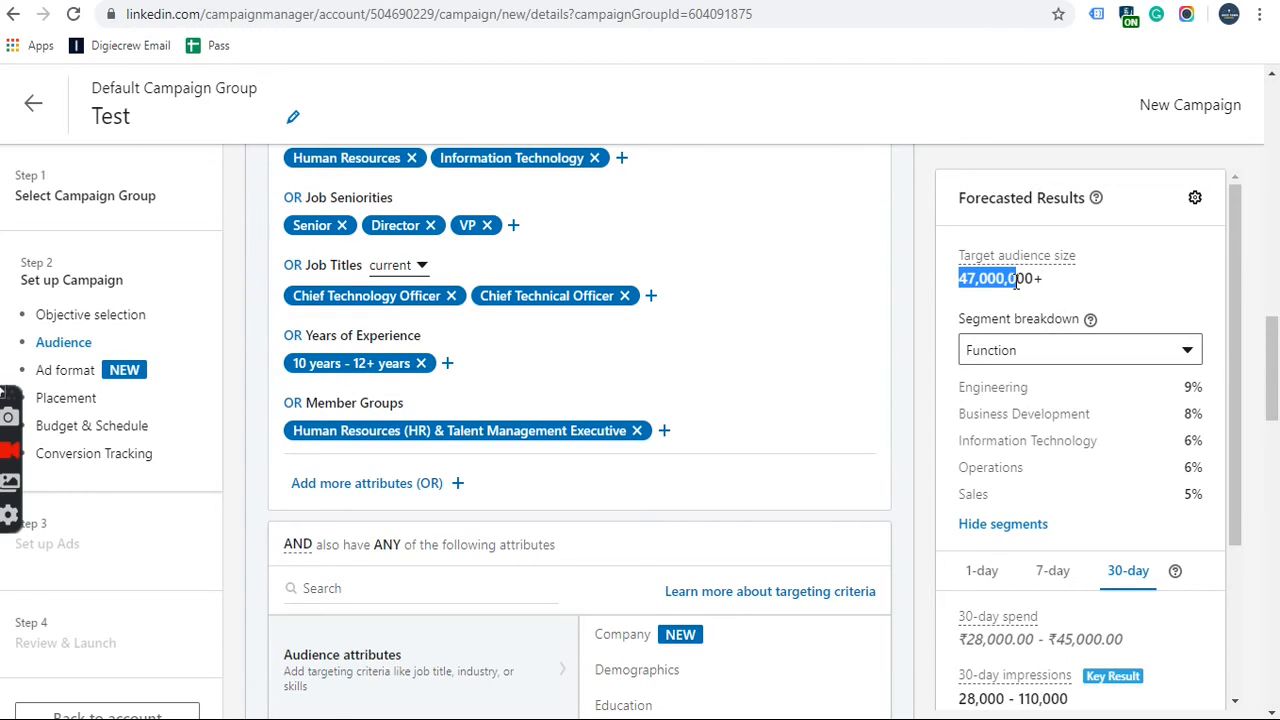
pyautogui.click(1019, 282)
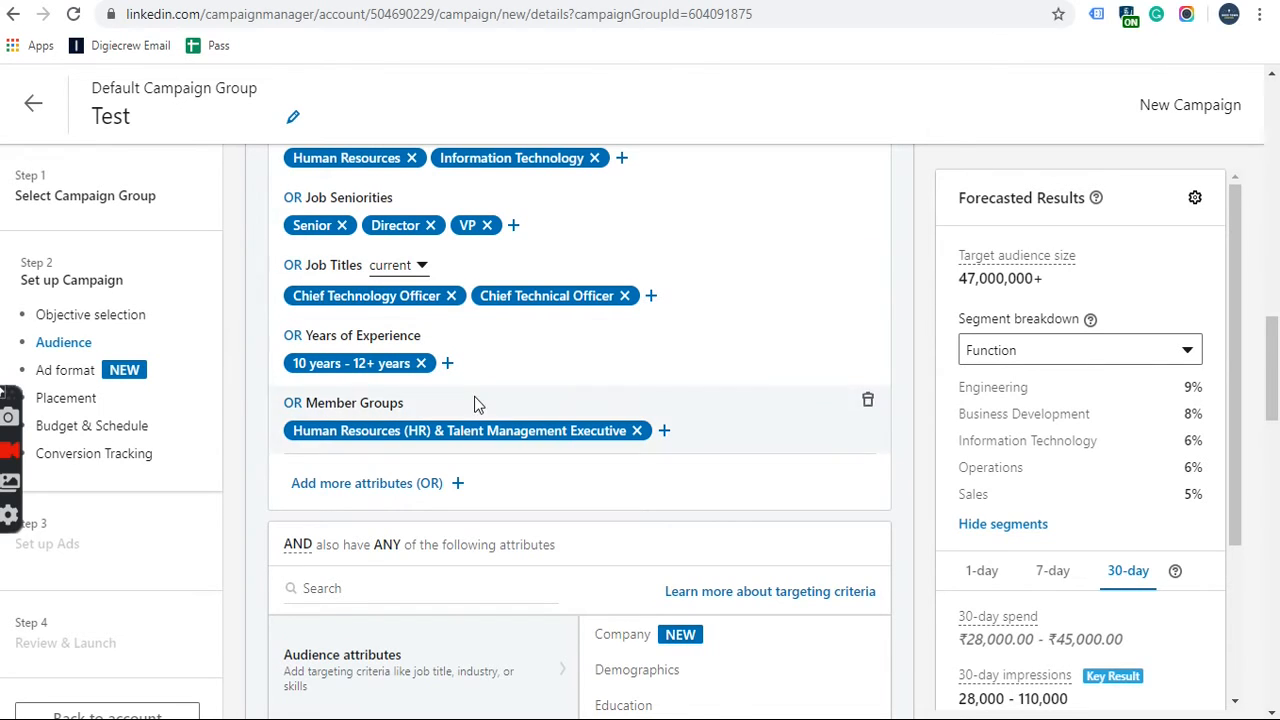
# Step: Require 11 to 12+ years of experience in the AND group and check the forecasted target audience size
pyautogui.scroll(-2, 474, 396)
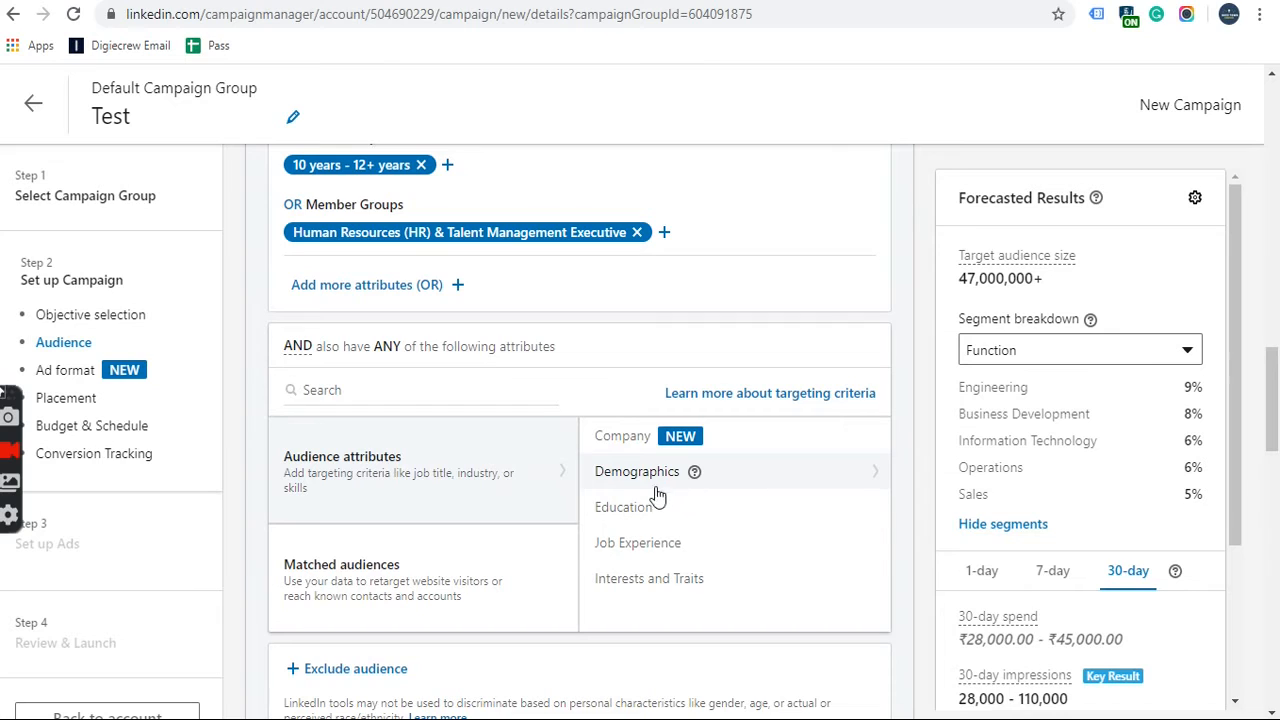
pyautogui.click(642, 550)
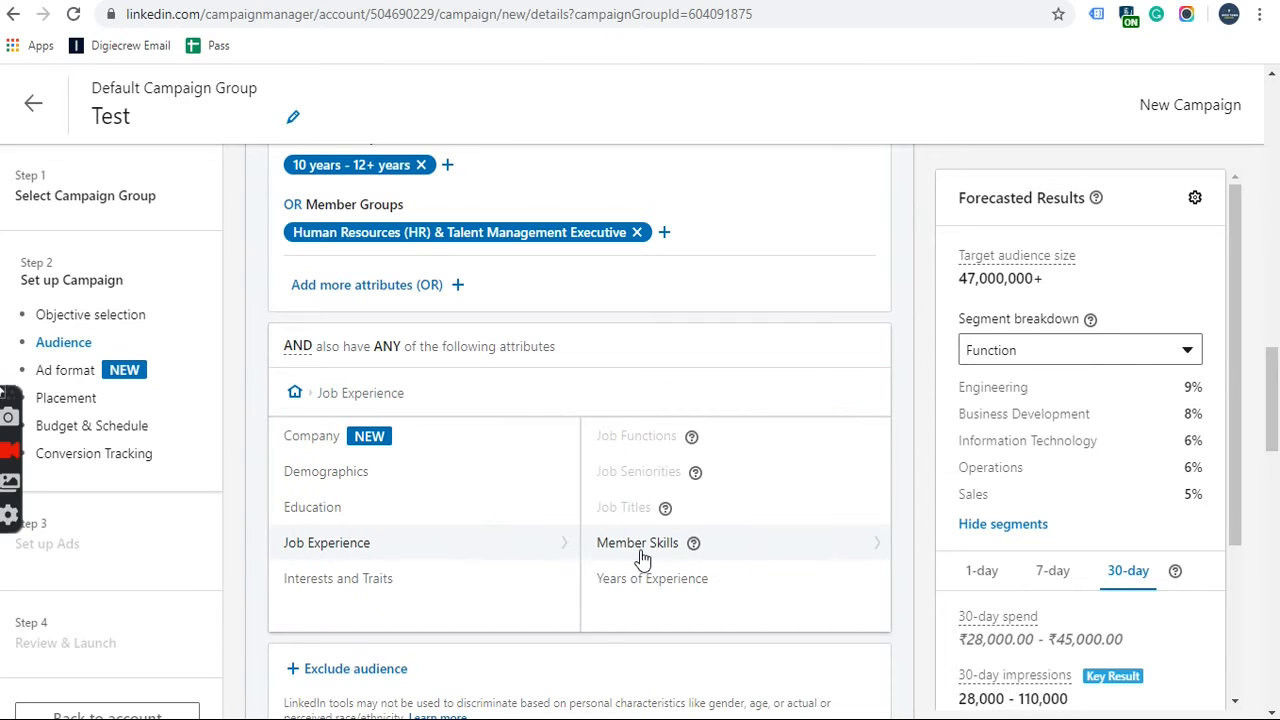
pyautogui.click(638, 578)
pyautogui.click(422, 452)
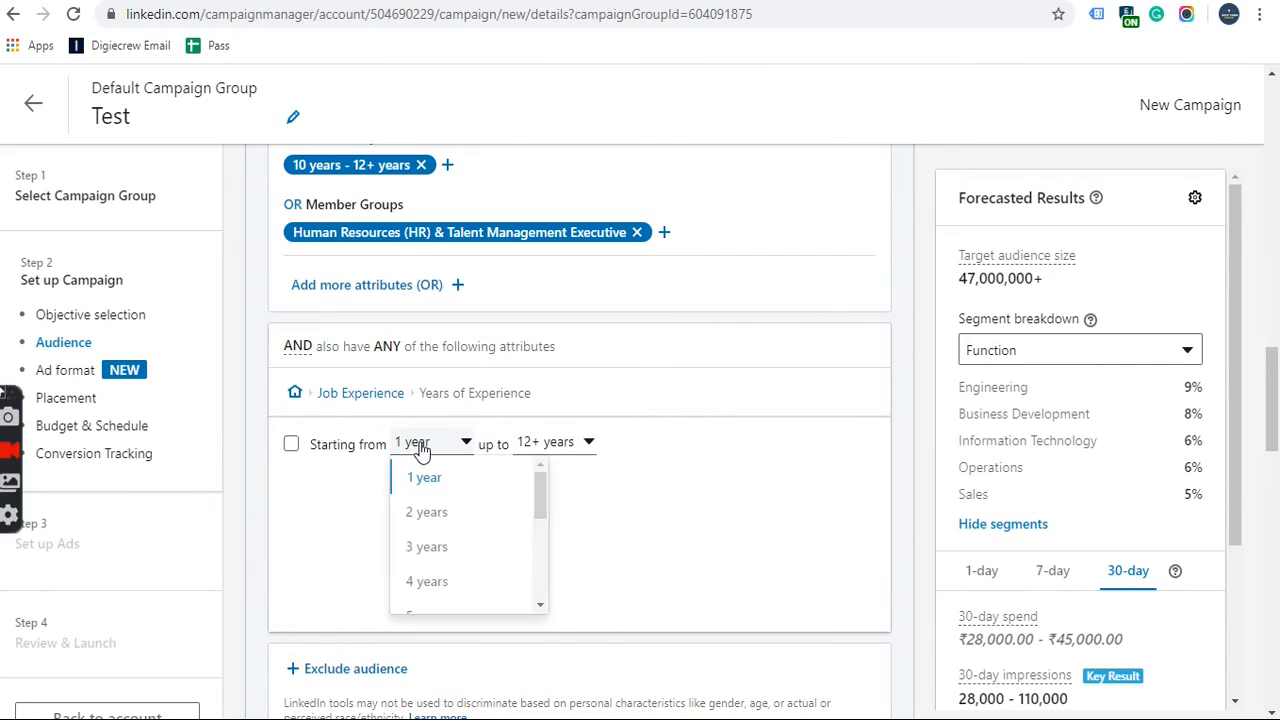
pyautogui.scroll(-3, 463, 516)
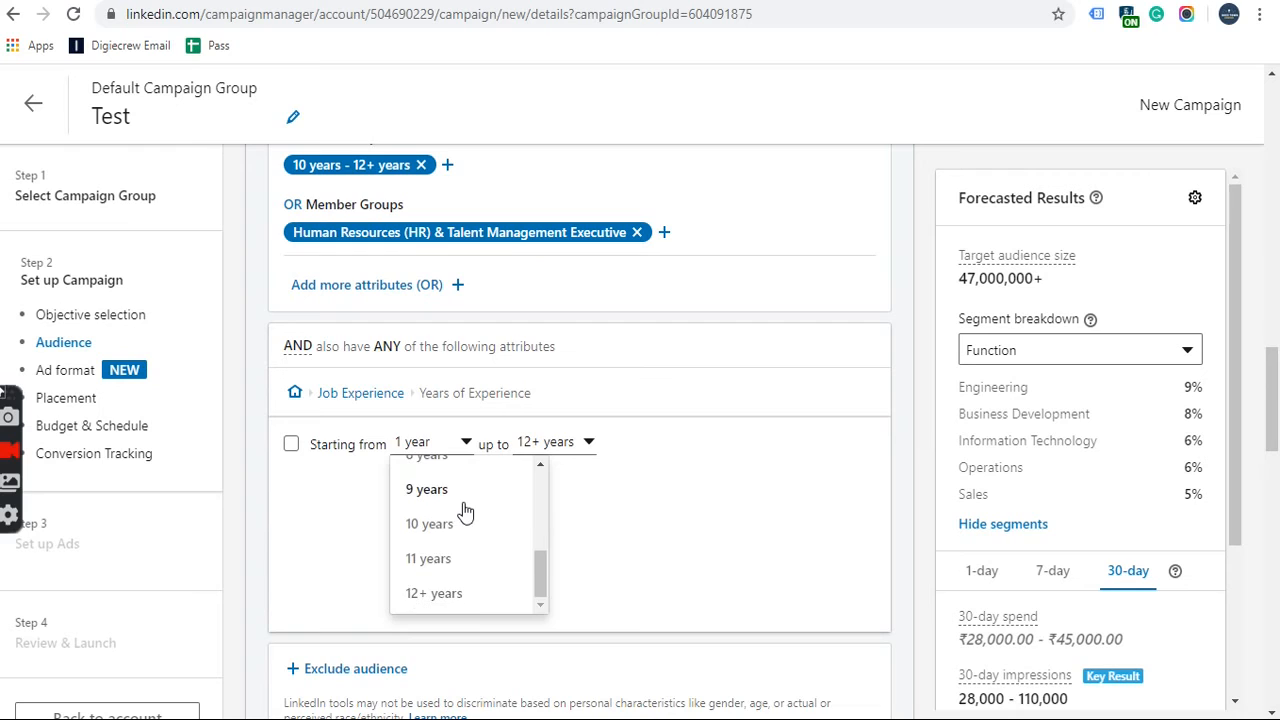
pyautogui.click(443, 560)
pyautogui.moveTo(959, 280); pyautogui.dragTo(1031, 282)
pyautogui.scroll(-2, 523, 640)
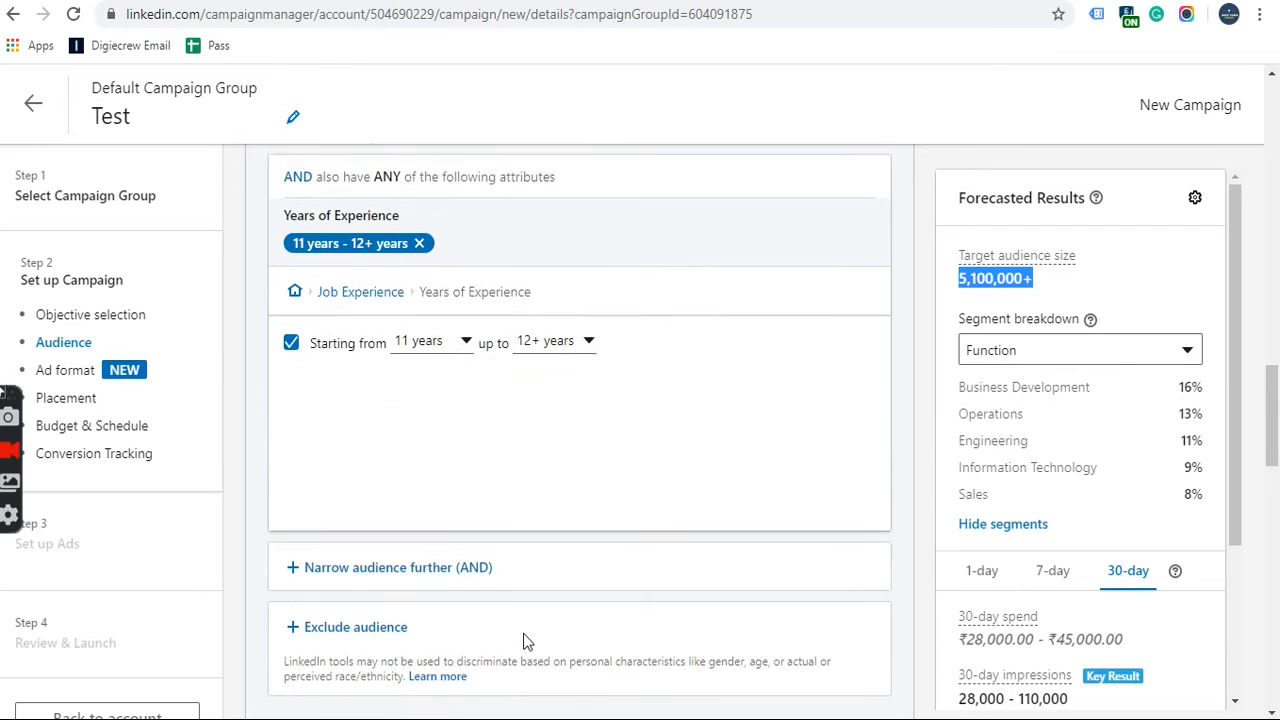
pyautogui.click(972, 289)
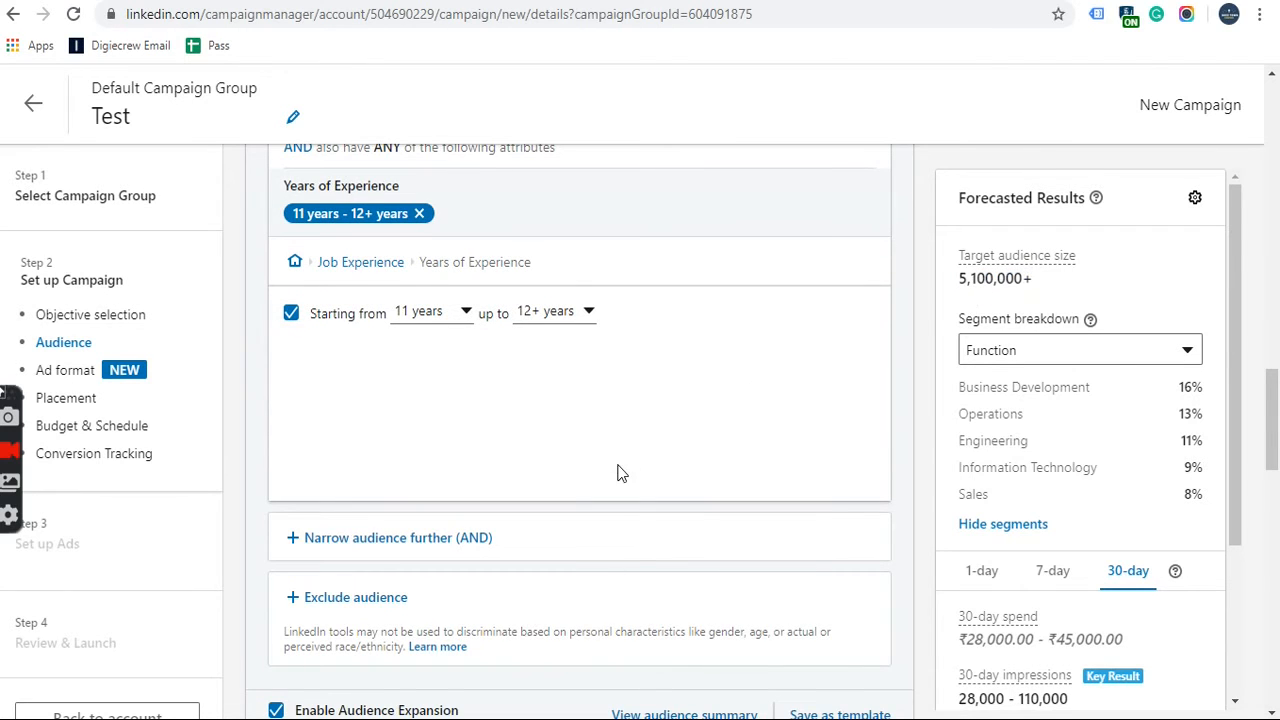
# Step: Review all the OR attributes and the AND years-of-experience condition defined for the audience
pyautogui.scroll(-1, 617, 471)
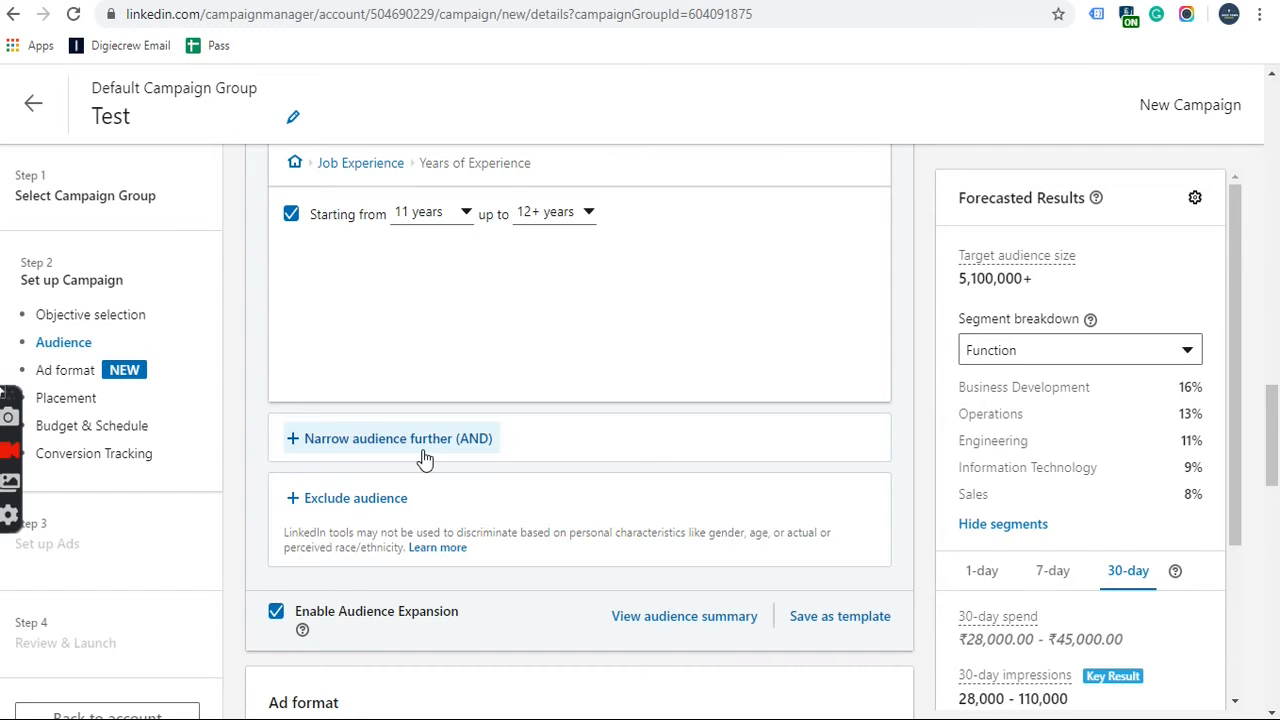
pyautogui.scroll(5, 682, 527)
pyautogui.scroll(5, 682, 527)
pyautogui.scroll(-5, 683, 523)
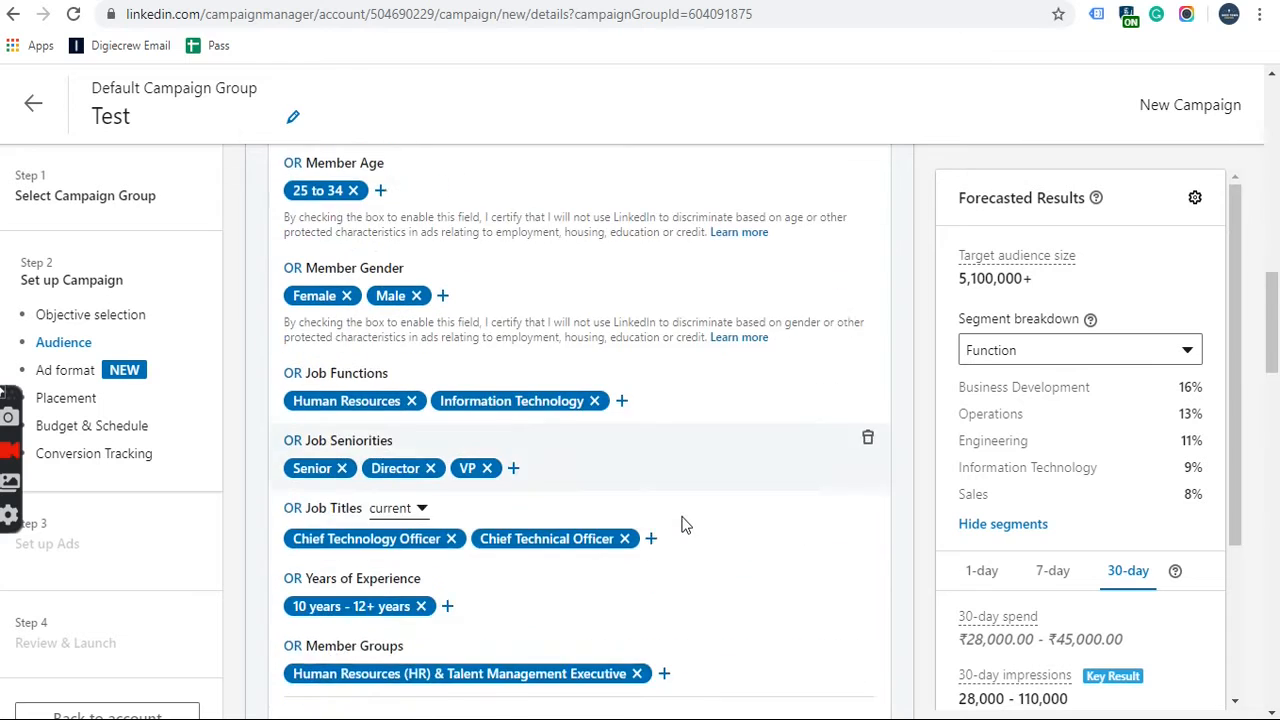
pyautogui.scroll(2, 683, 521)
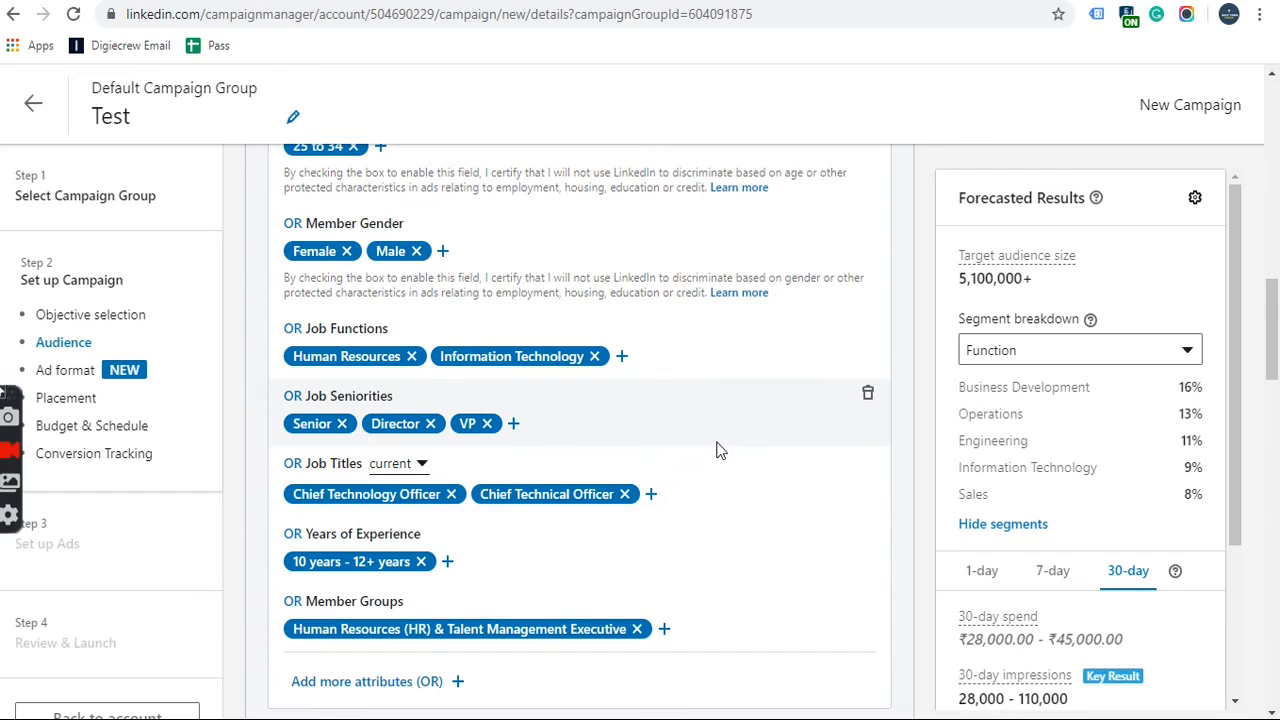
pyautogui.scroll(-2, 716, 450)
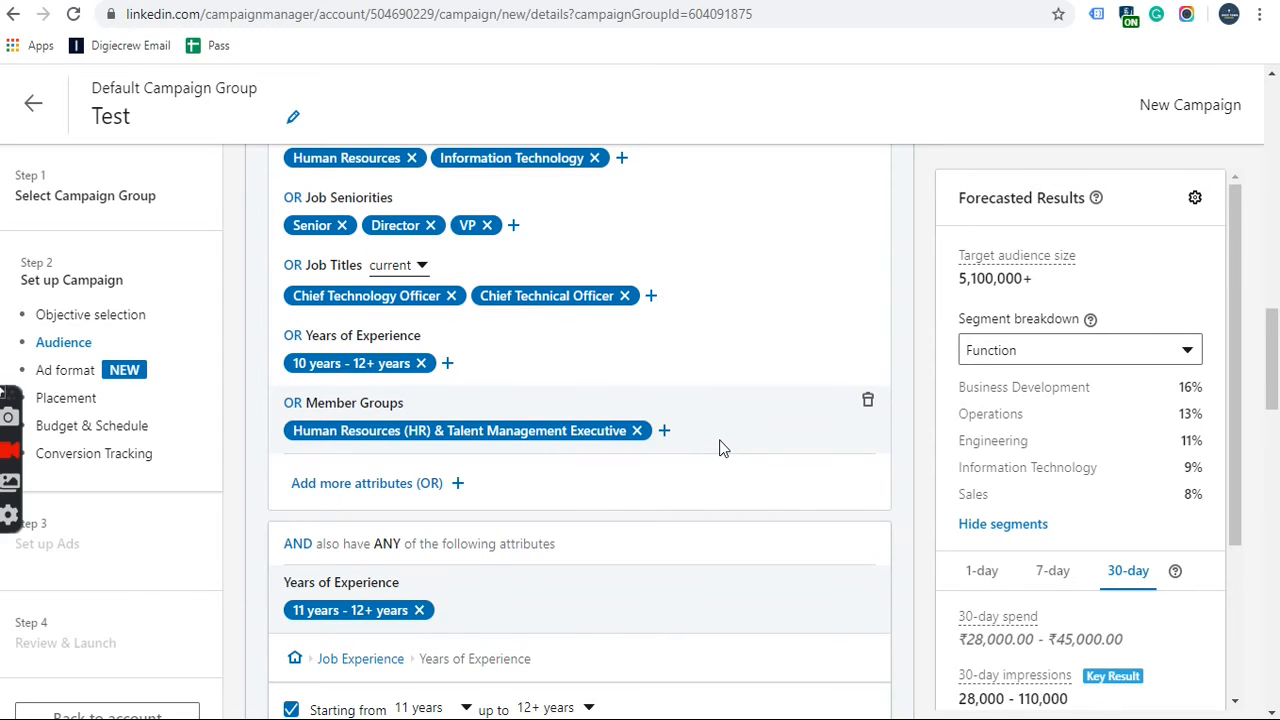
pyautogui.scroll(-2, 724, 447)
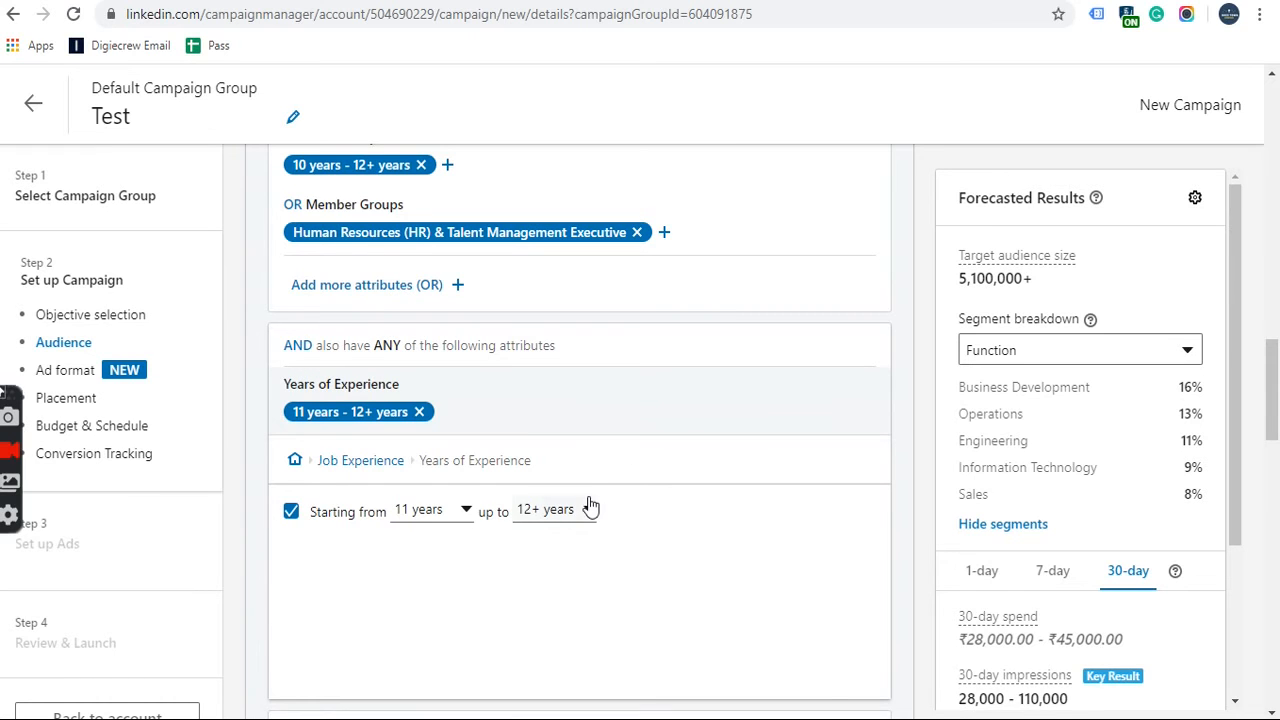
pyautogui.scroll(-2, 588, 500)
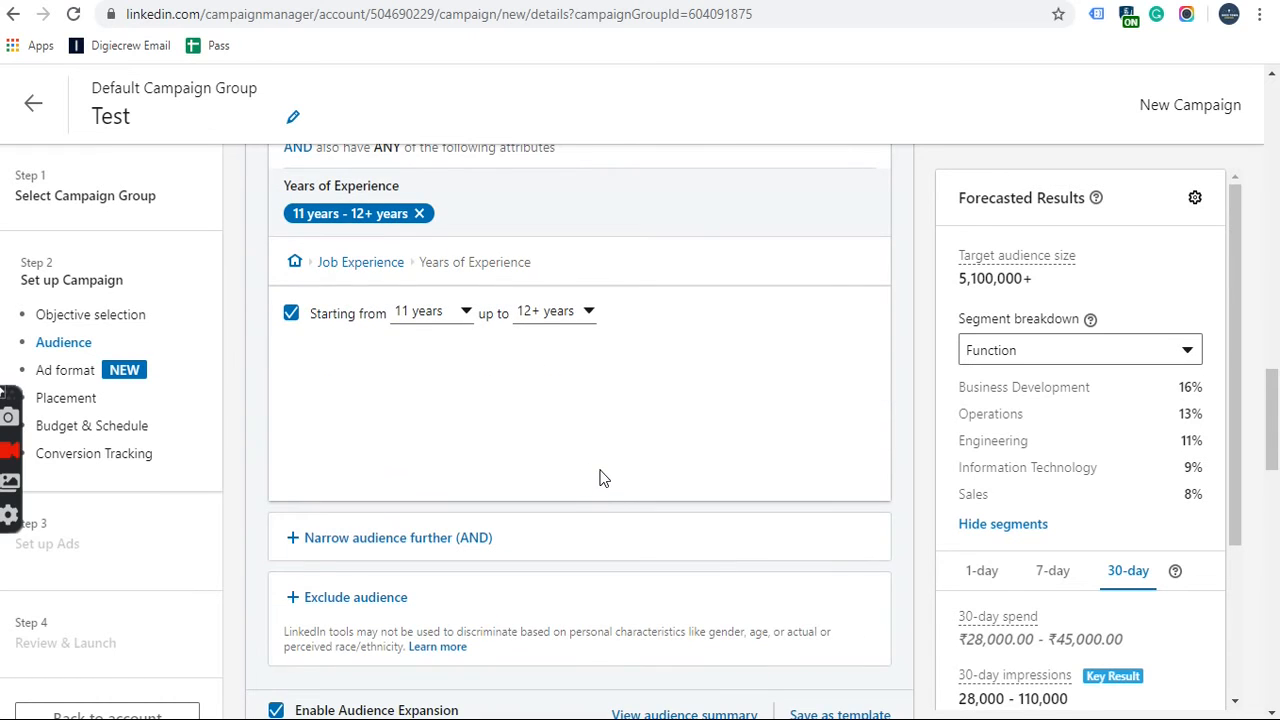
# Step: Turn off Audience Expansion for the campaign and look back over the narrowed audience
pyautogui.scroll(-1, 601, 480)
pyautogui.scroll(-2, 600, 476)
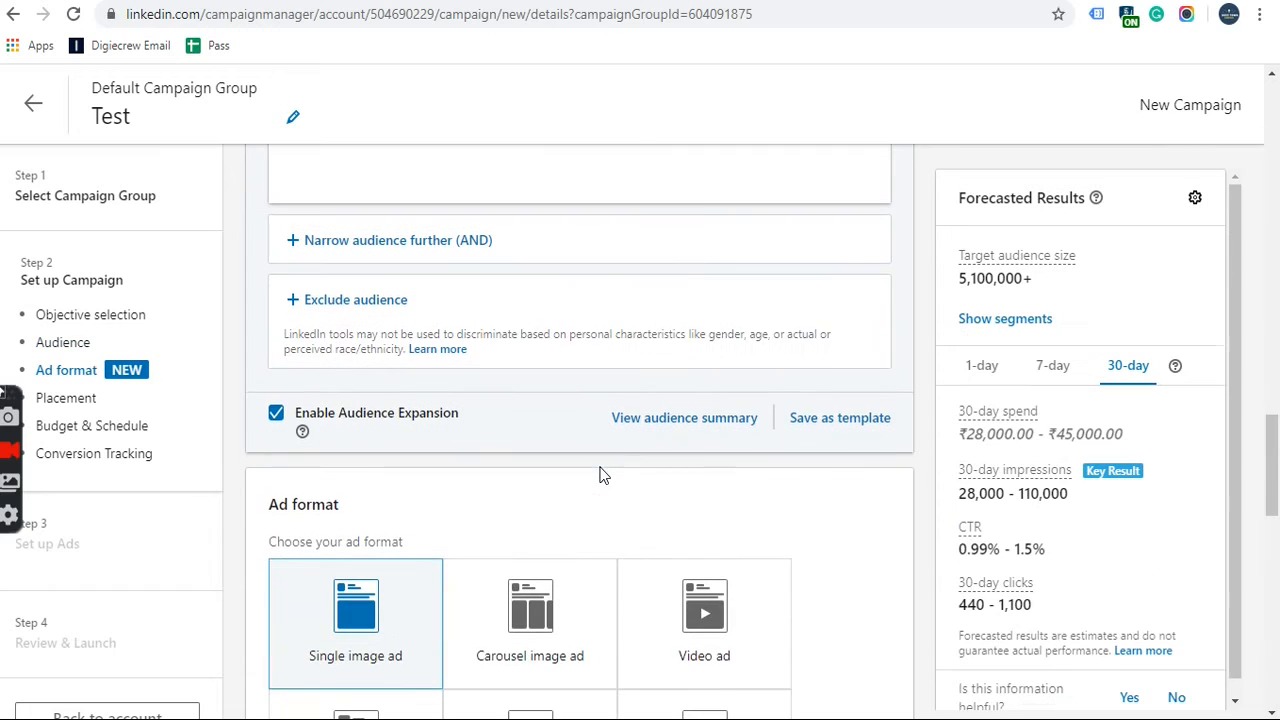
pyautogui.click(278, 416)
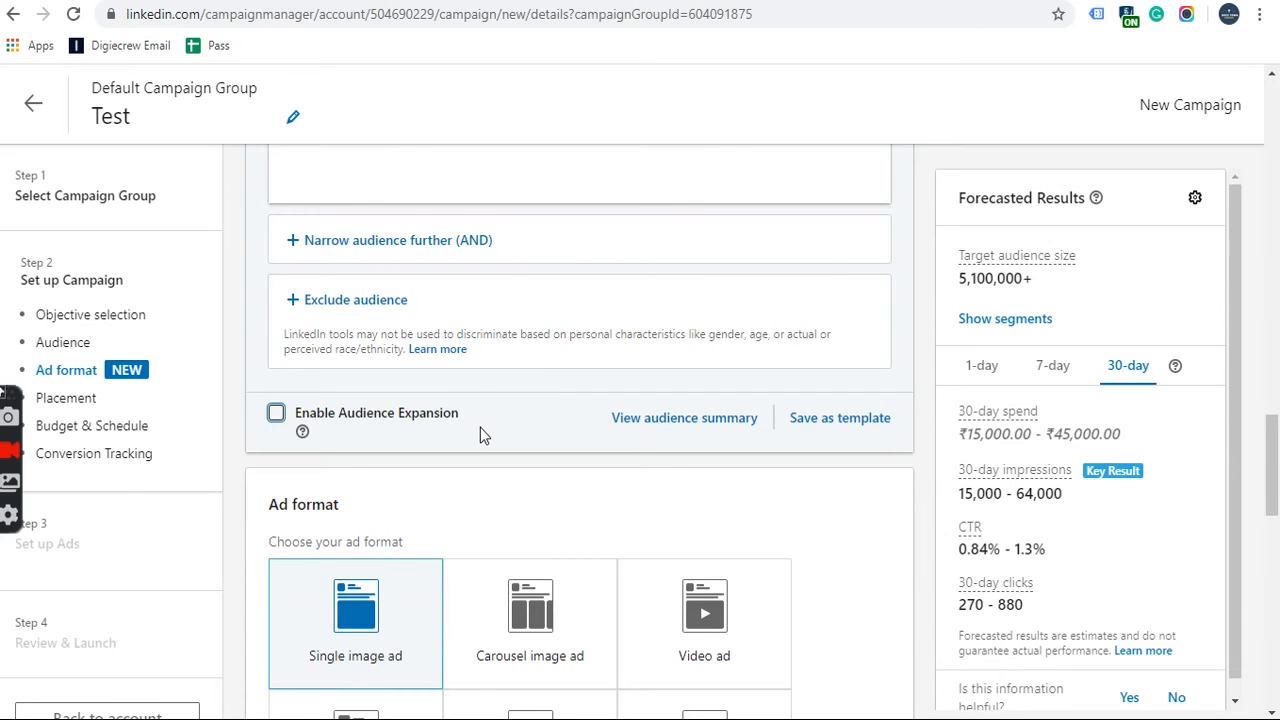
pyautogui.scroll(4, 480, 427)
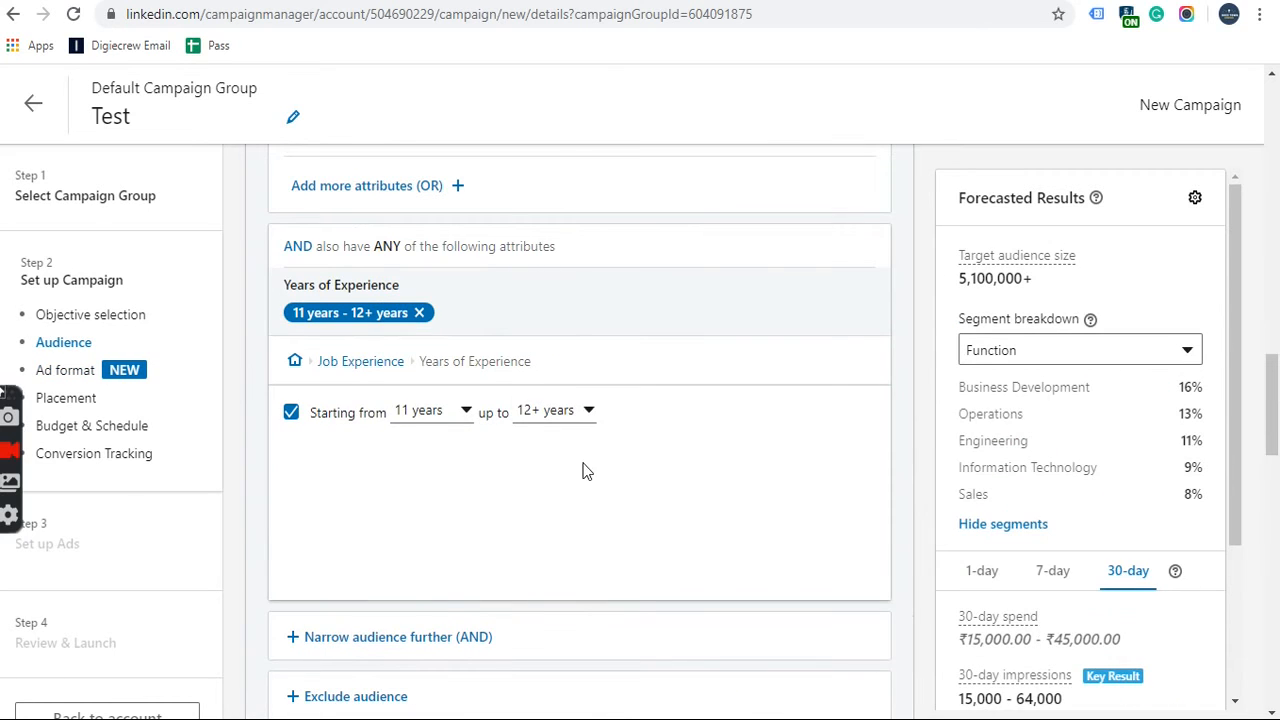
# Step: Look over the available ad formats and choose Carousel image ad for the campaign
pyautogui.scroll(-5, 585, 472)
pyautogui.scroll(-1, 583, 376)
pyautogui.scroll(-1, 583, 376)
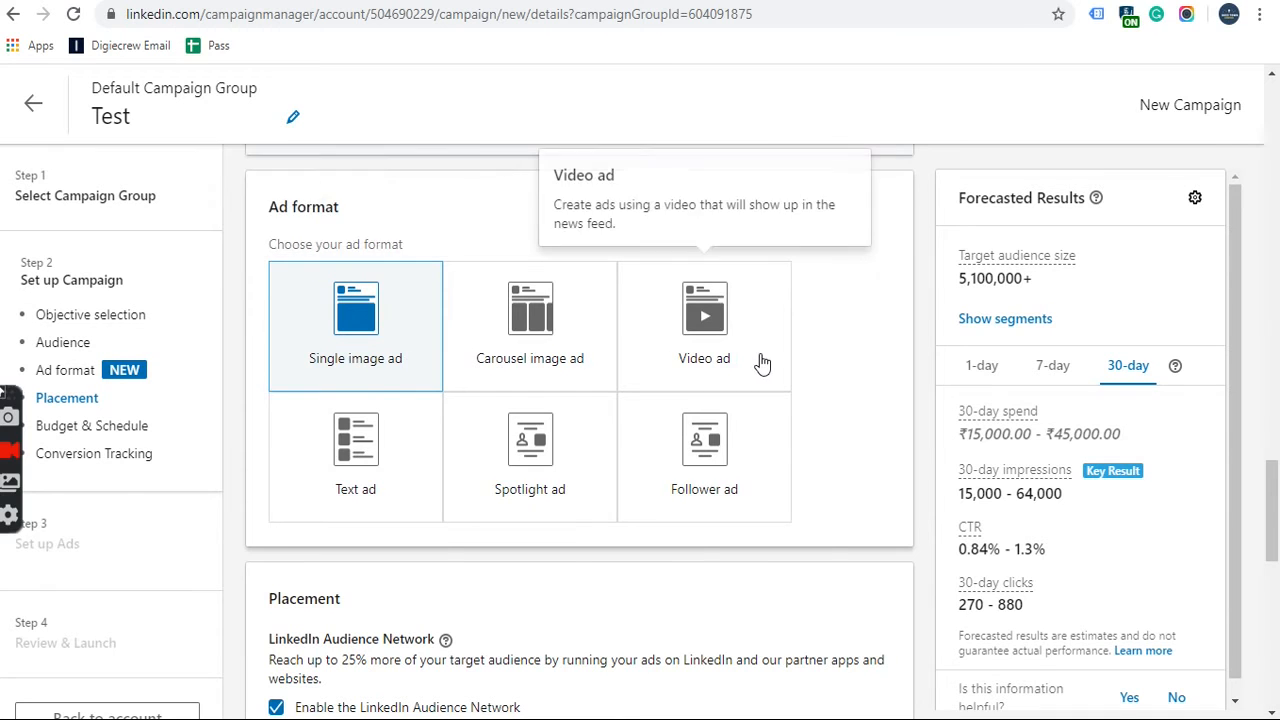
pyautogui.click(553, 328)
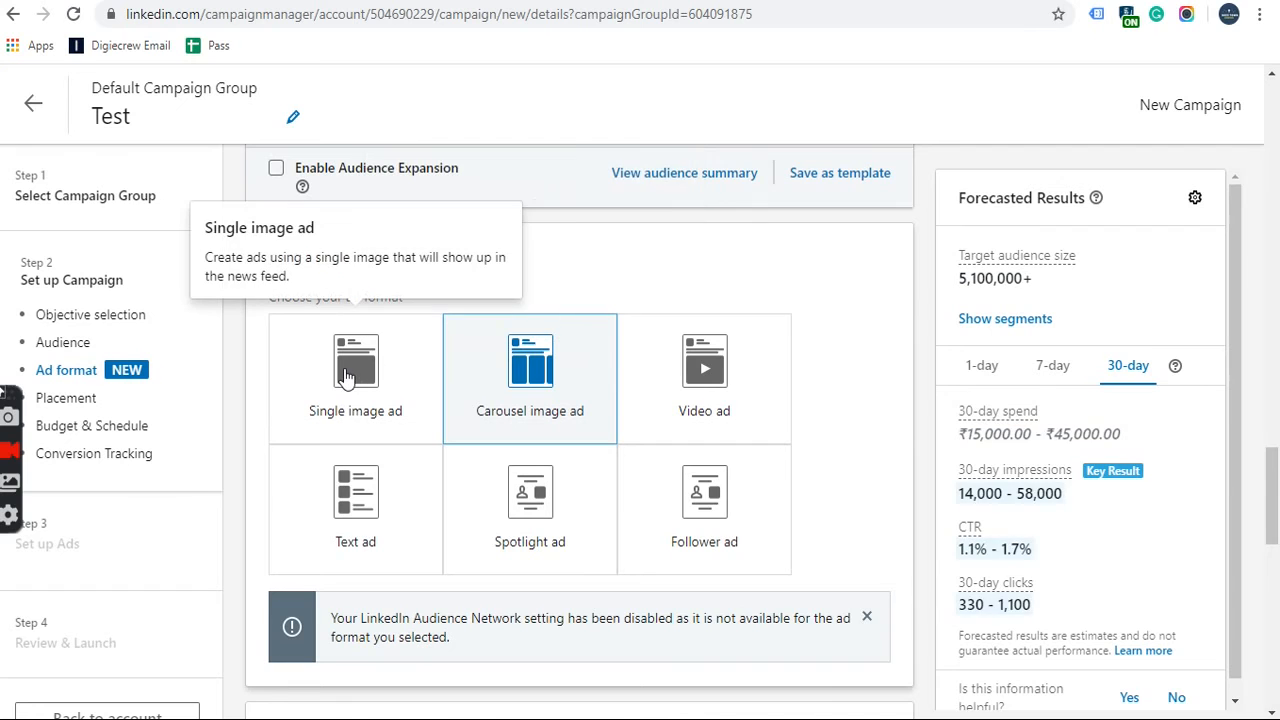
# Step: Change the campaign's ad format to Single image ad and disable the LinkedIn Audience Network placement
pyautogui.click(345, 375)
pyautogui.scroll(-3, 647, 293)
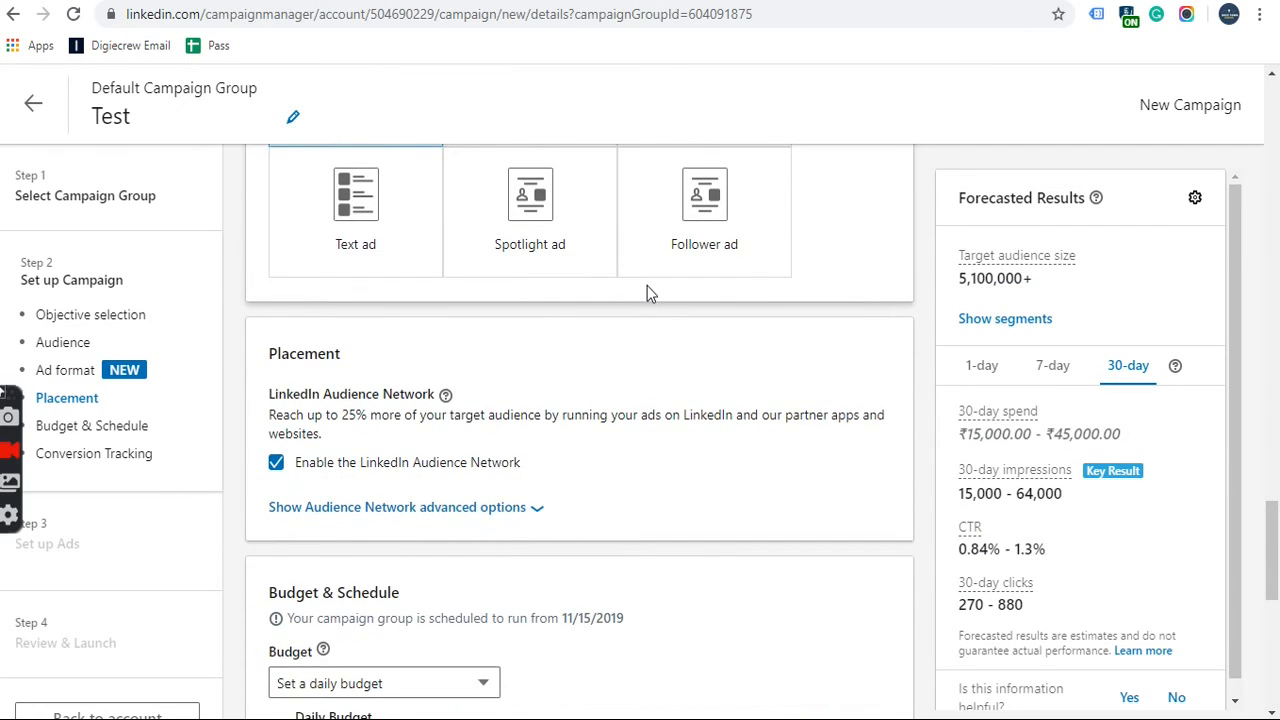
pyautogui.scroll(3, 647, 285)
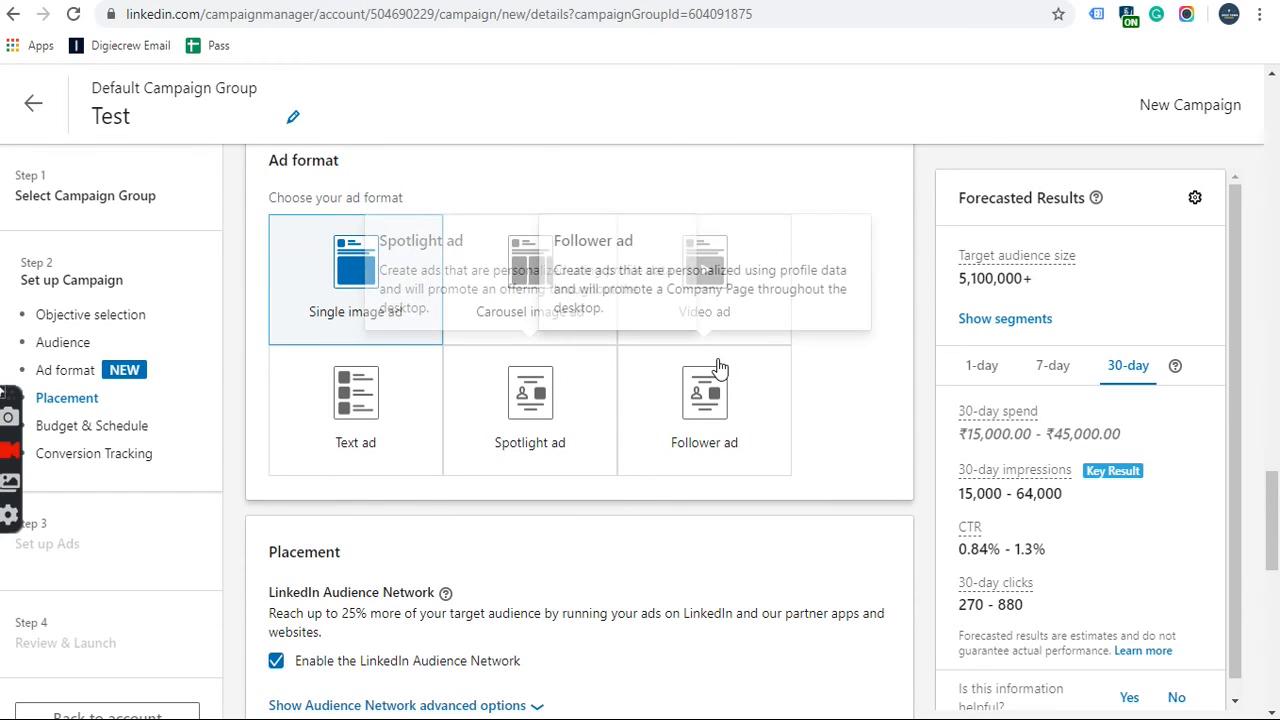
pyautogui.scroll(-2, 470, 380)
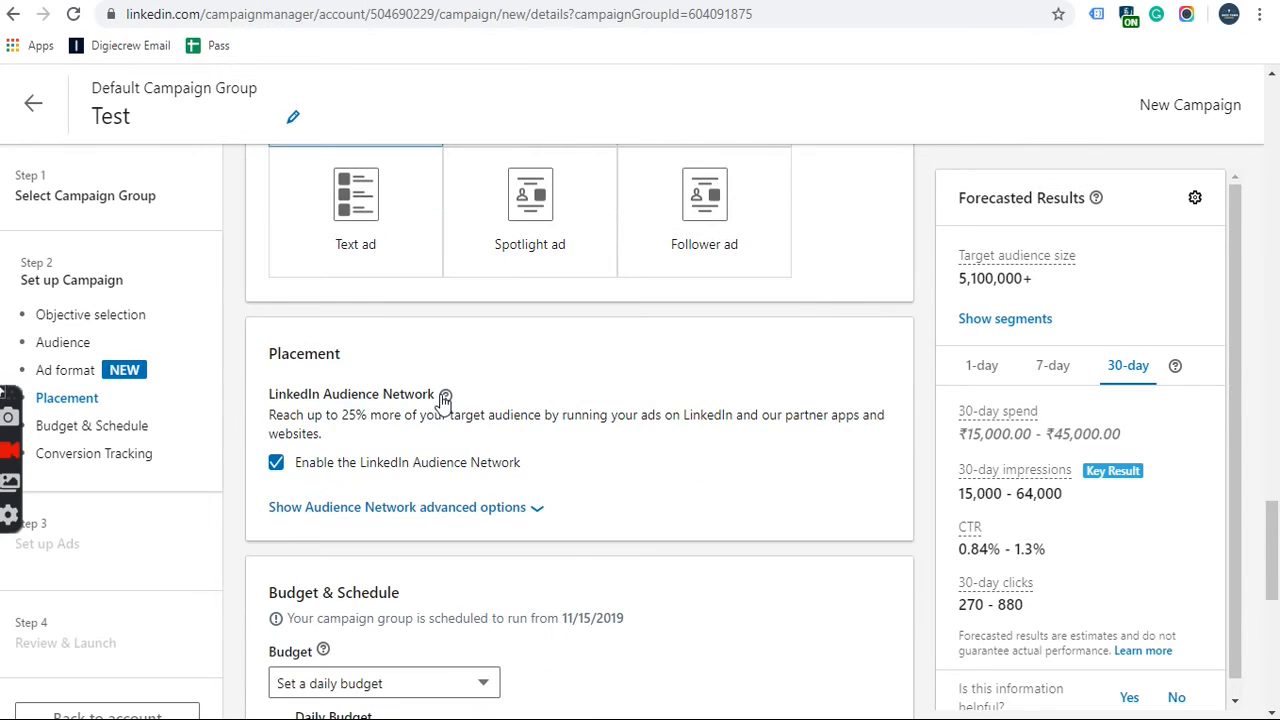
pyautogui.scroll(-1, 445, 398)
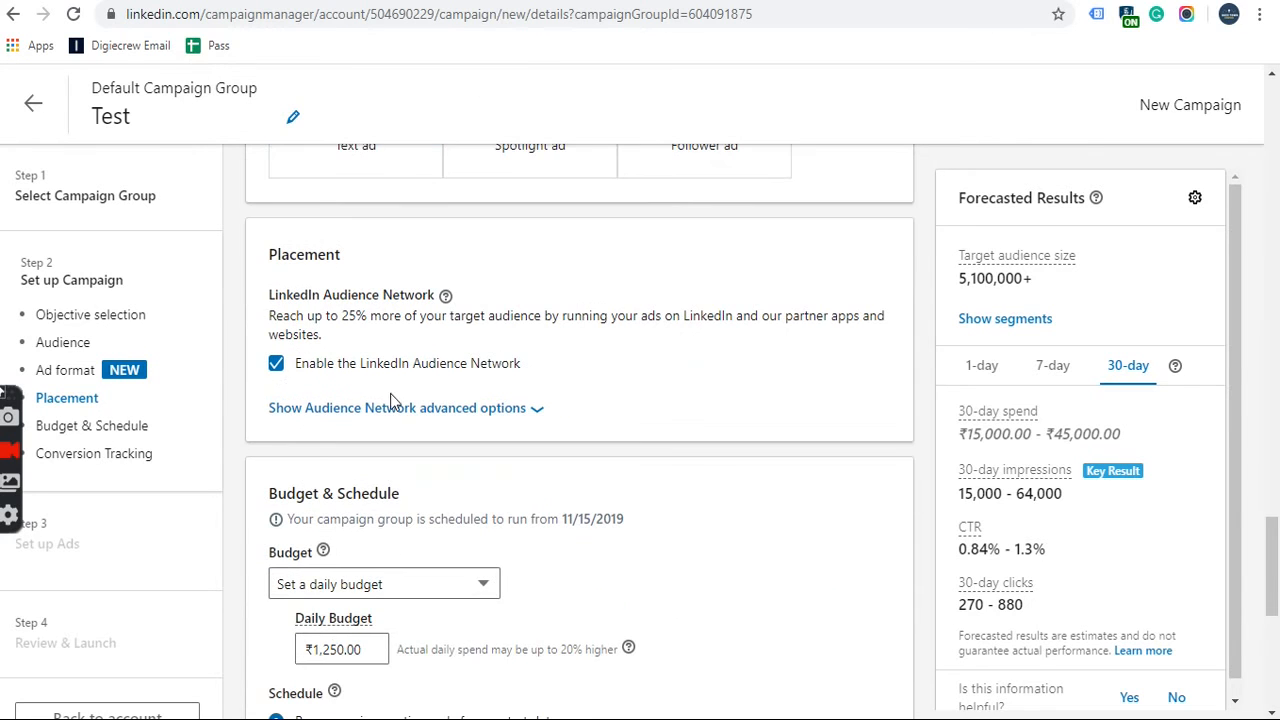
pyautogui.click(276, 364)
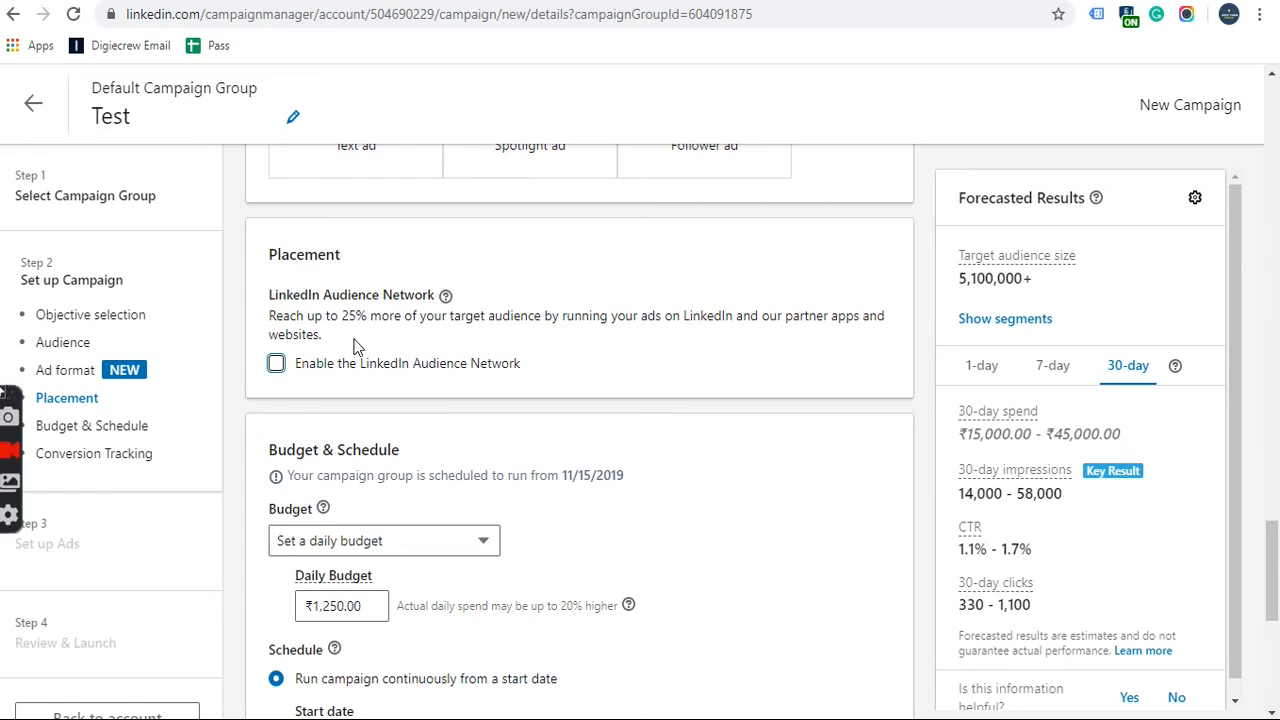
# Step: Look through the budget and schedule settings, try Maximum CPM Bid as the bid type and return it to Automated Bid
pyautogui.scroll(-2, 769, 497)
pyautogui.scroll(2, 772, 495)
pyautogui.scroll(-2, 771, 497)
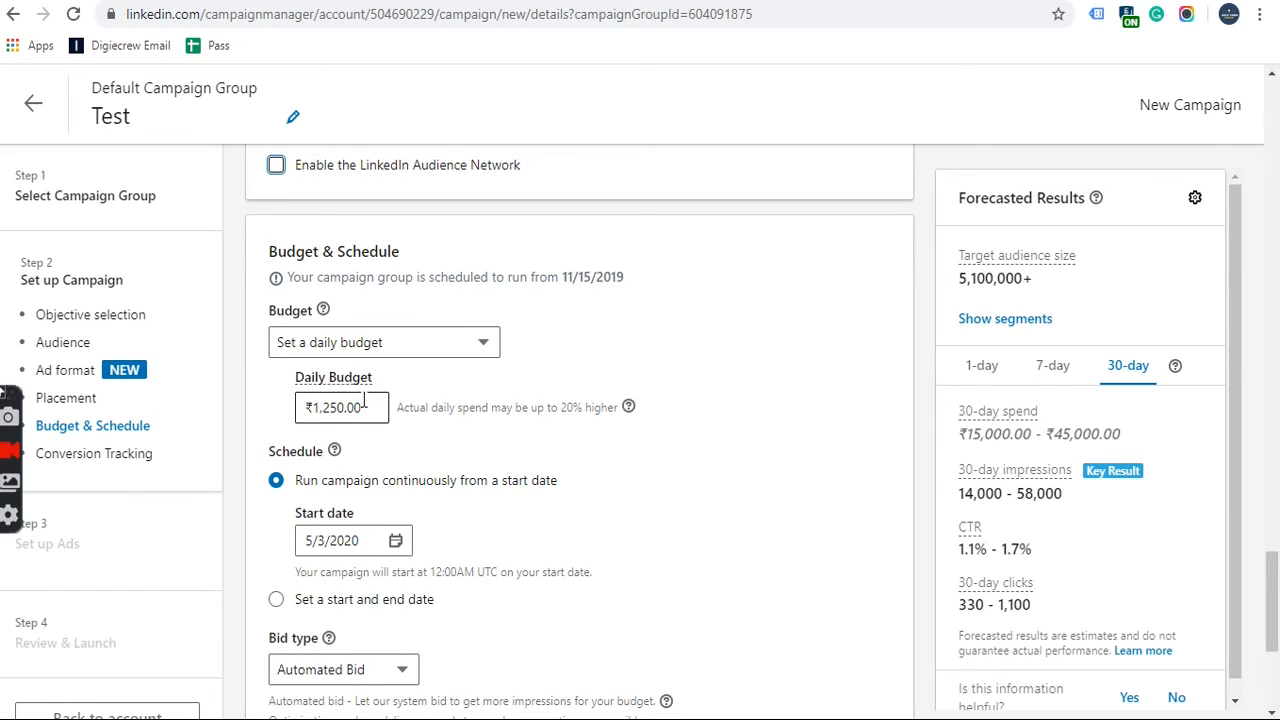
pyautogui.scroll(-4, 566, 487)
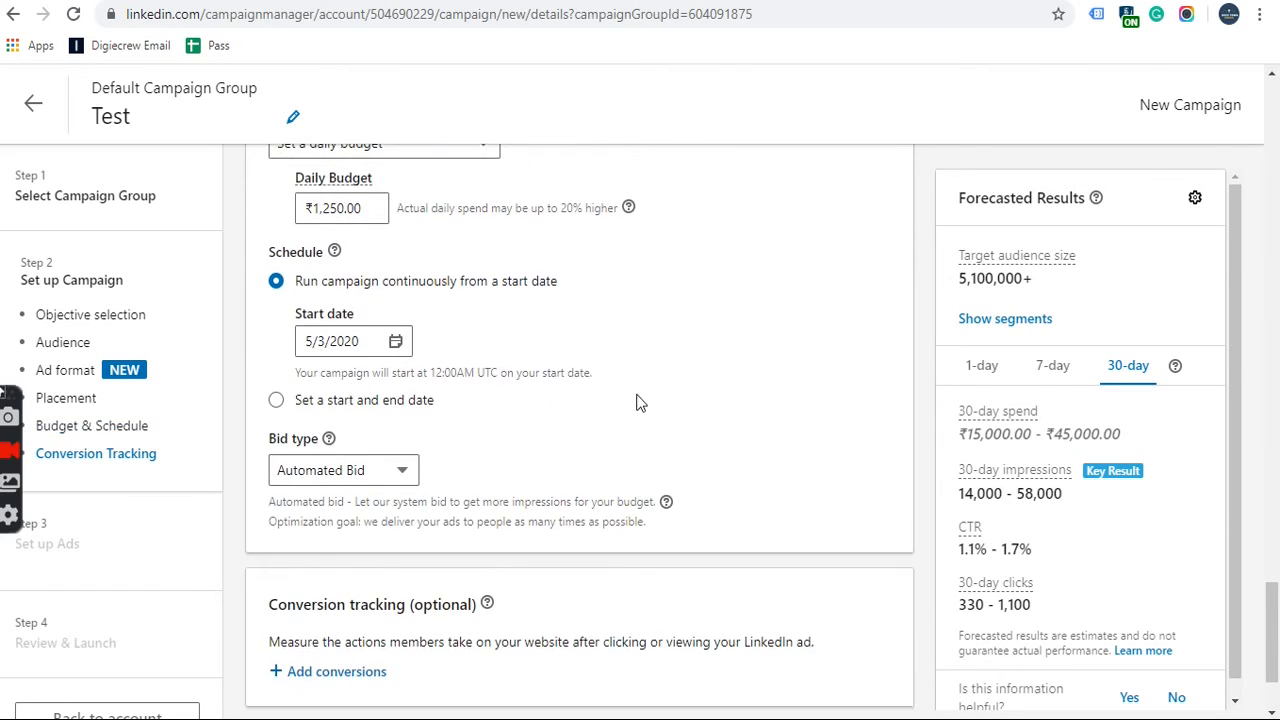
pyautogui.click(317, 328)
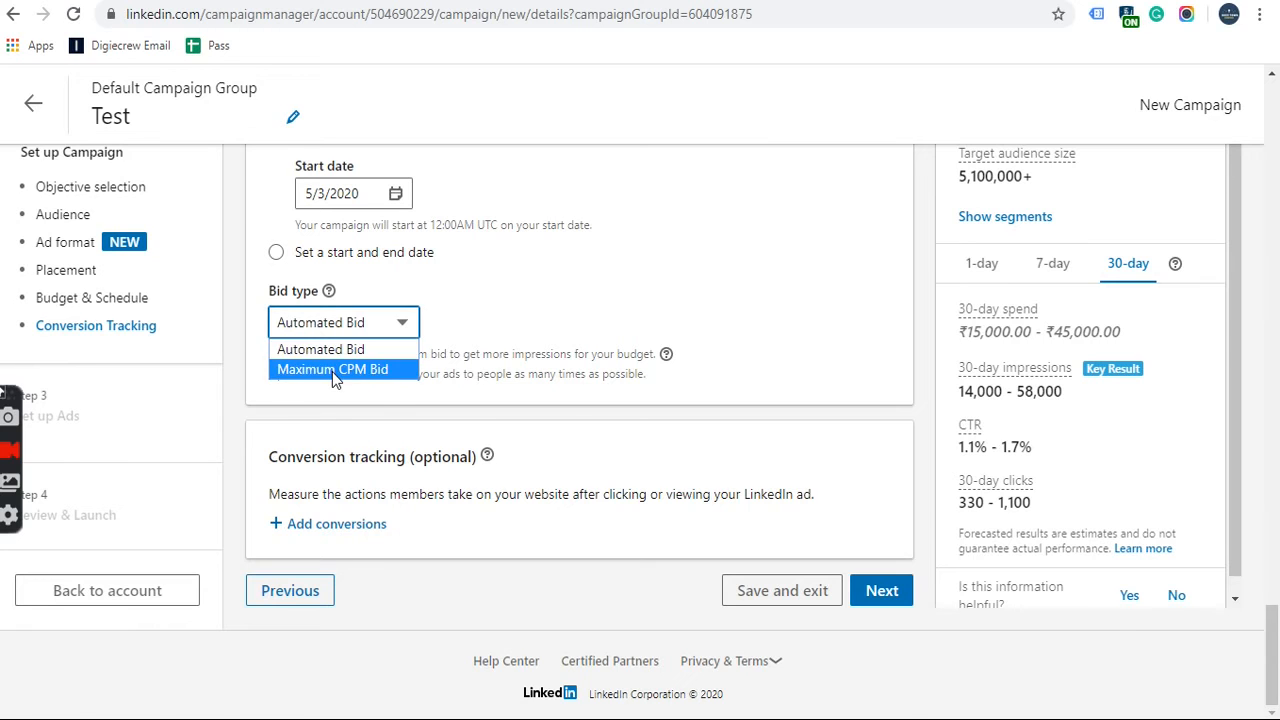
pyautogui.click(333, 368)
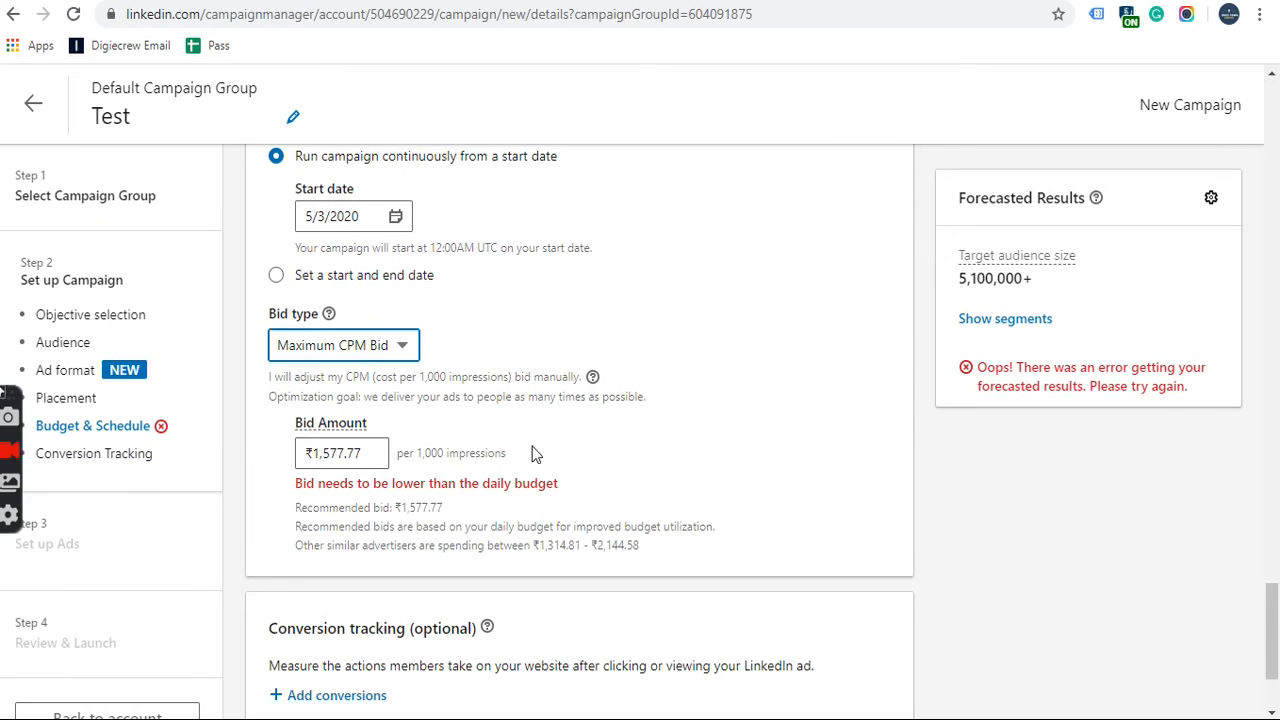
pyautogui.click(384, 350)
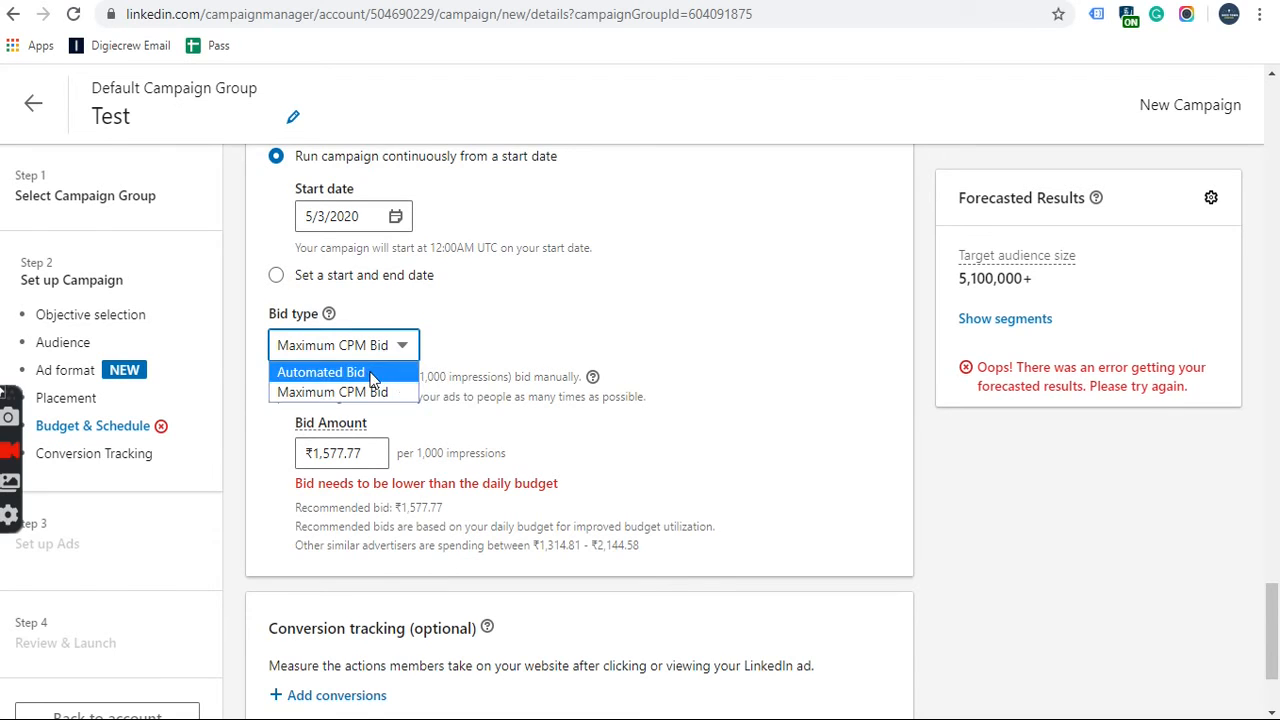
pyautogui.click(371, 370)
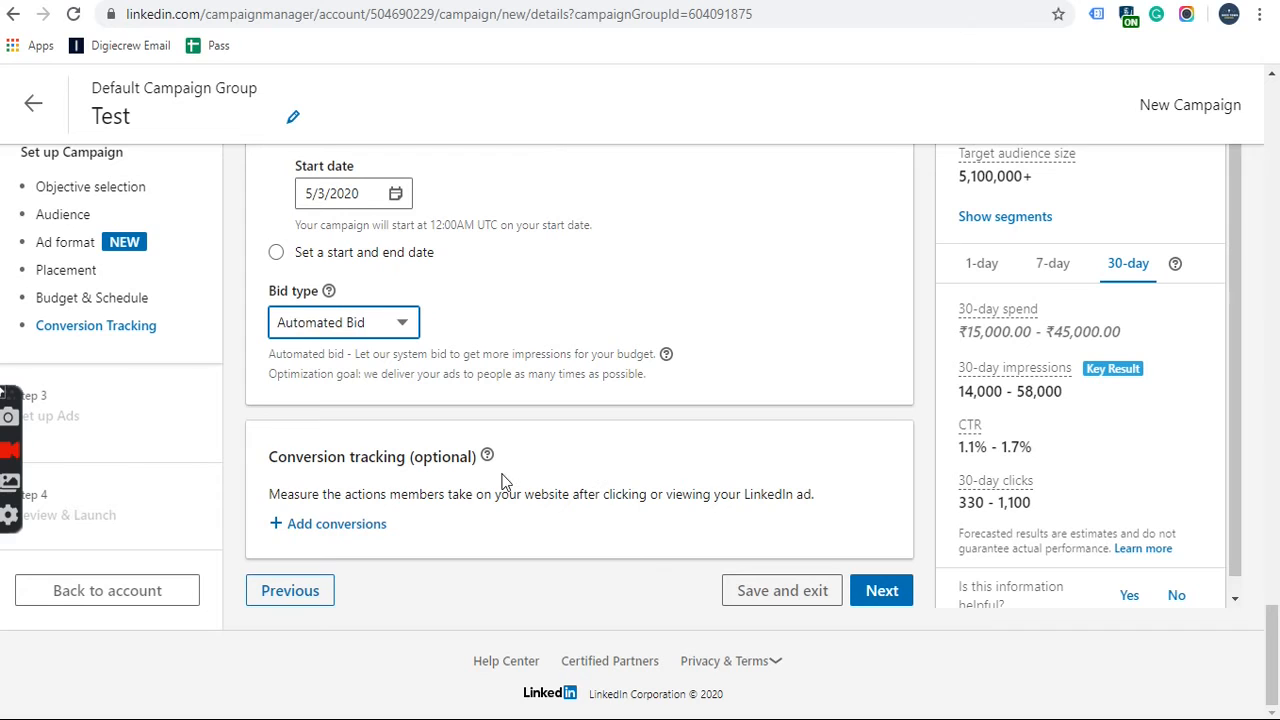
# Step: Look at the conversion creation form without adding a conversion, and save the campaign settings to continue to ad setup
pyautogui.click(331, 528)
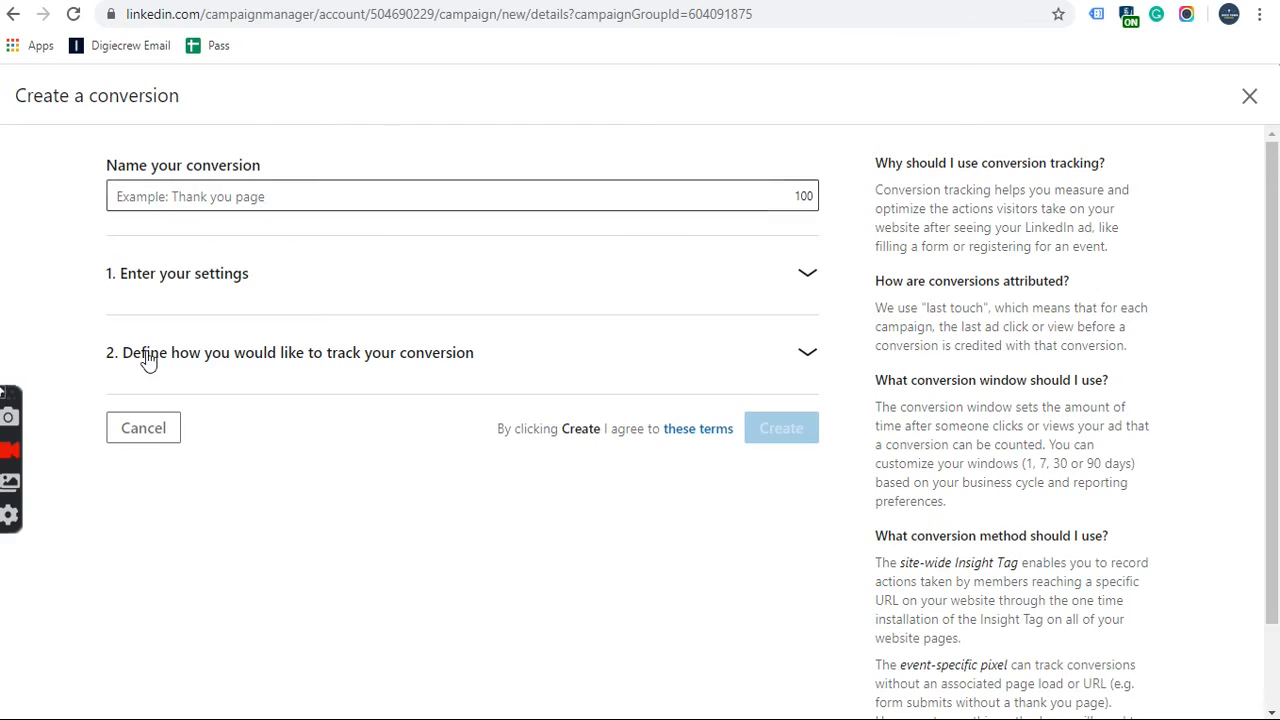
pyautogui.click(136, 429)
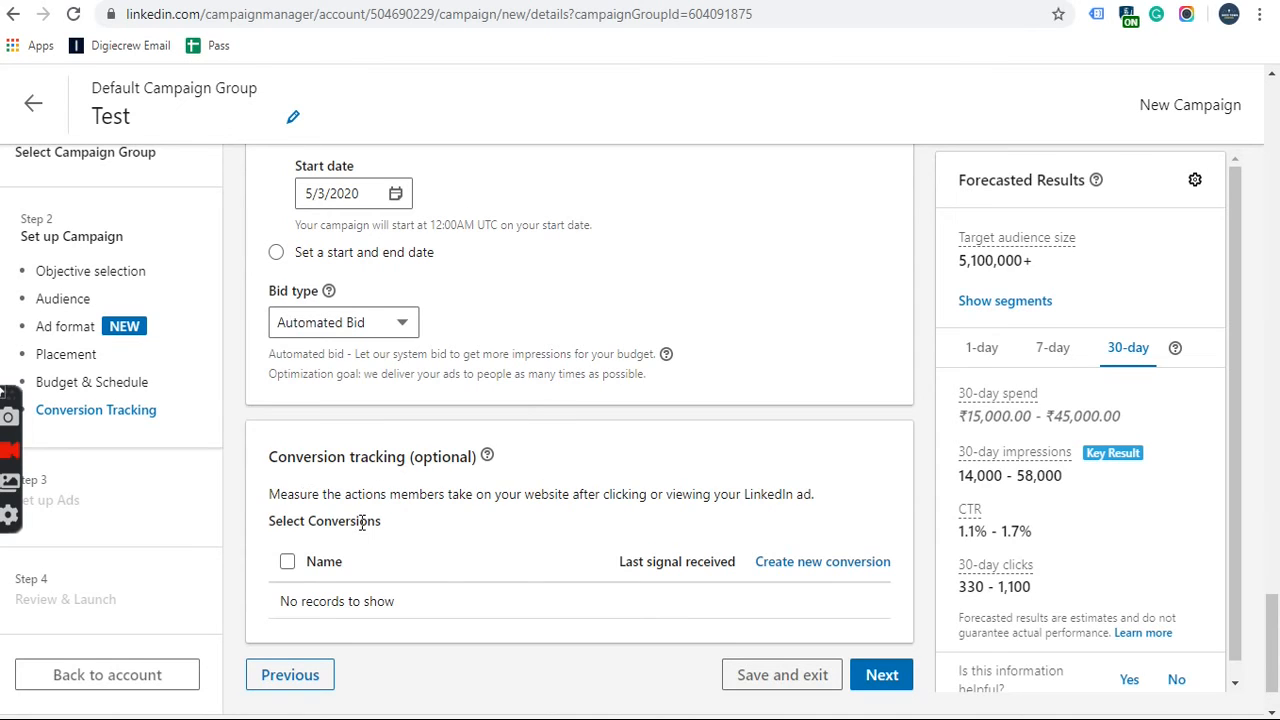
pyautogui.scroll(-2, 629, 600)
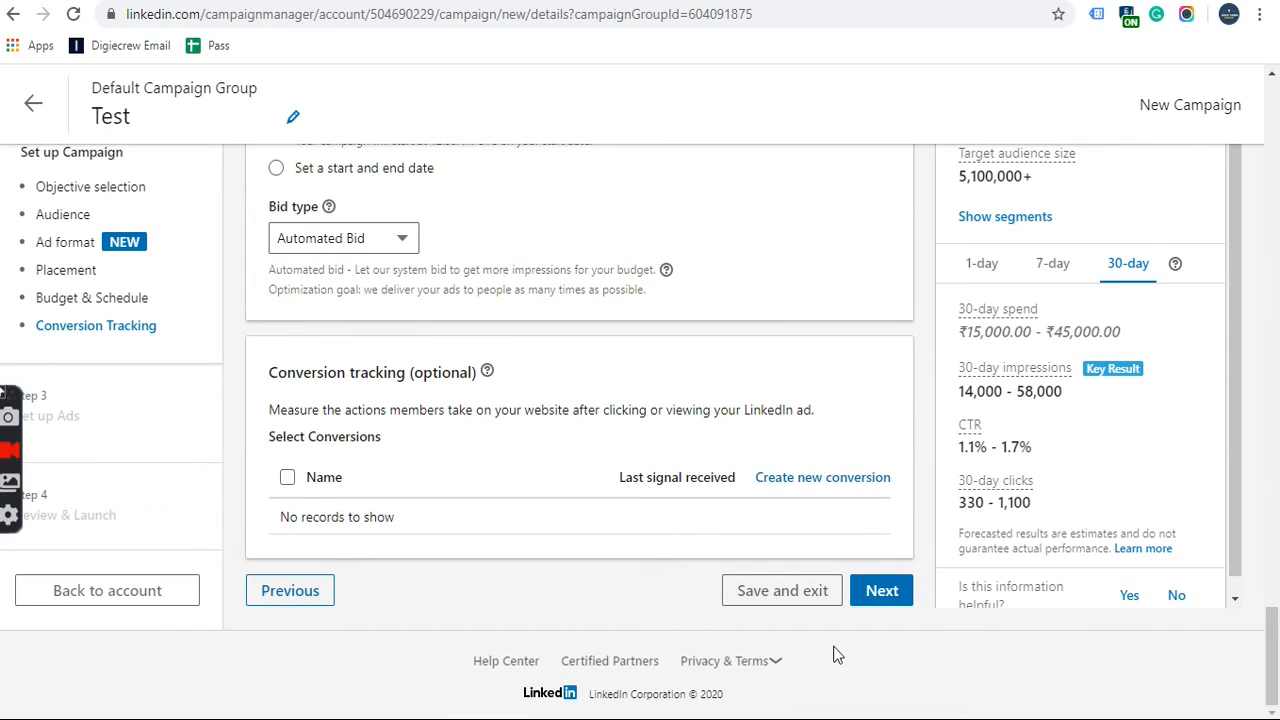
pyautogui.click(869, 592)
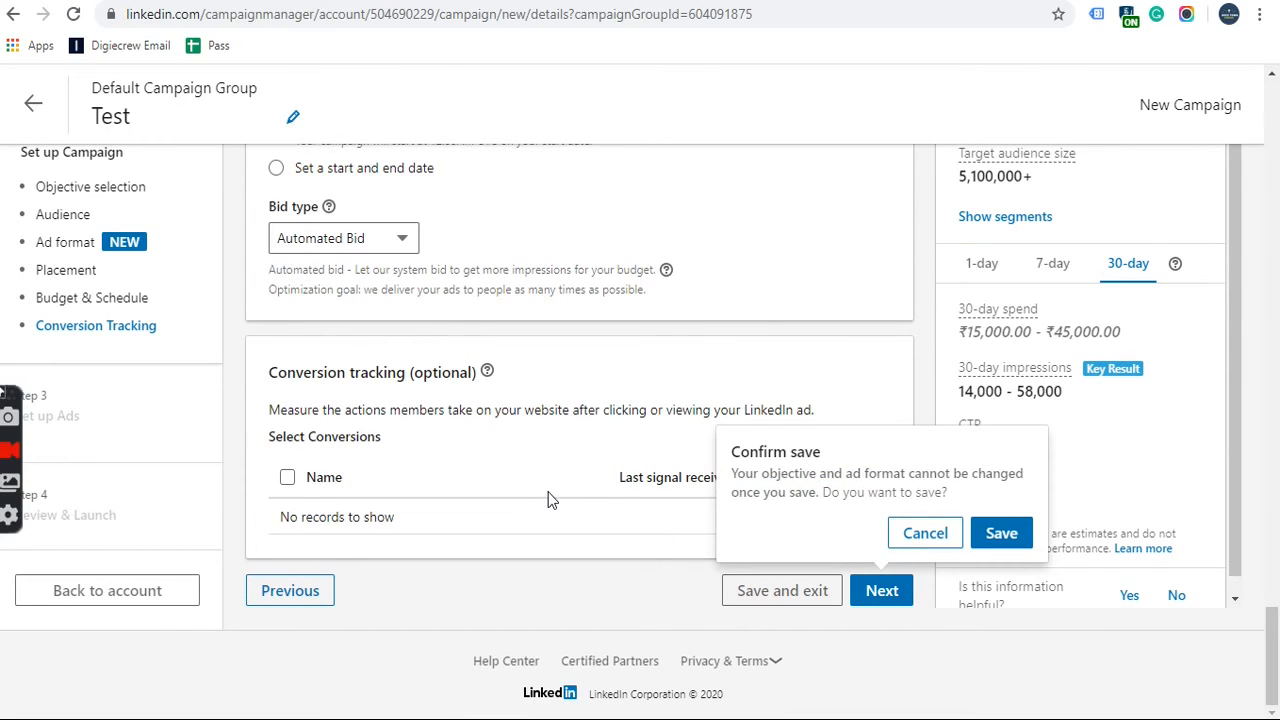
pyautogui.click(1004, 546)
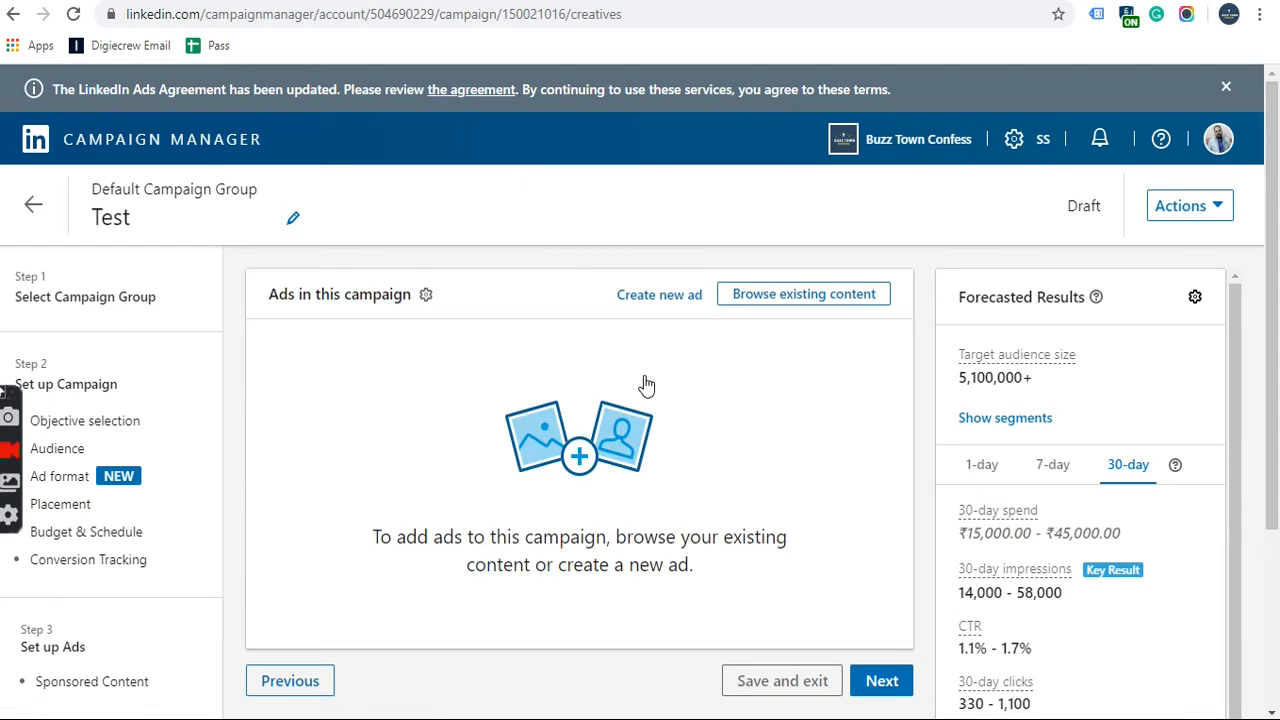
# Step: Start a new single image ad for the campaign and name it Test
pyautogui.scroll(-3, 457, 458)
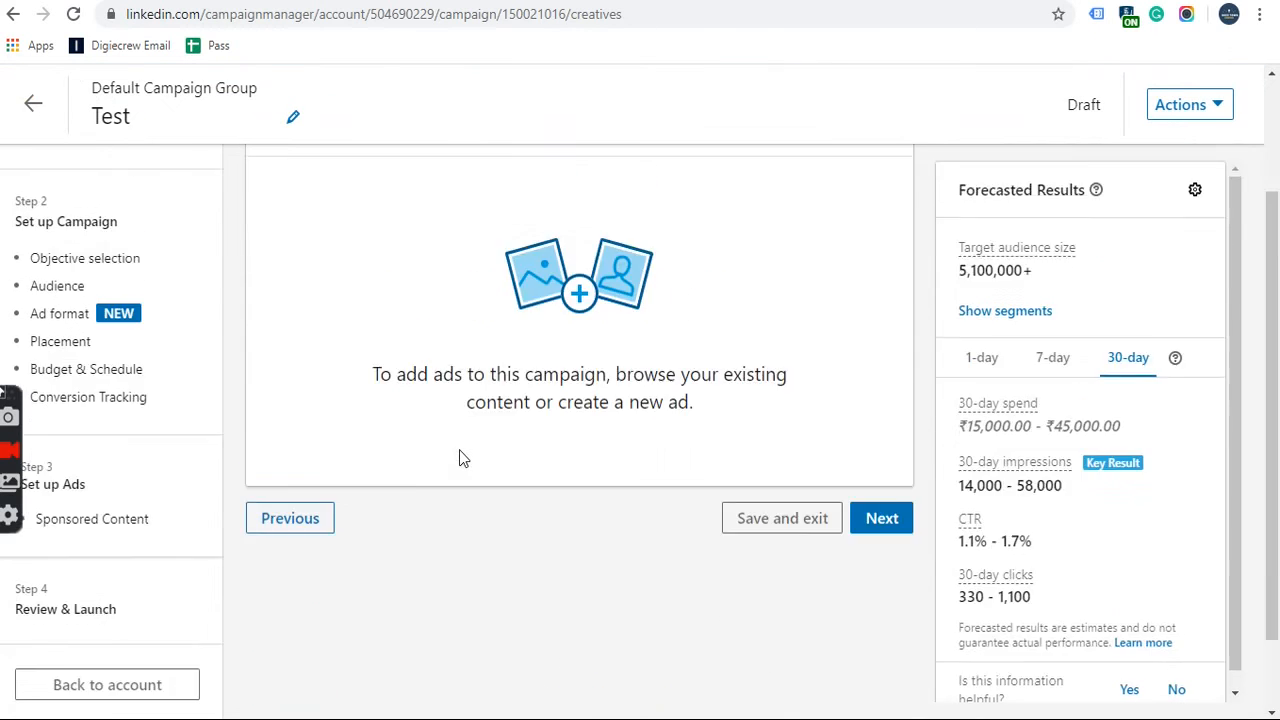
pyautogui.scroll(3, 459, 450)
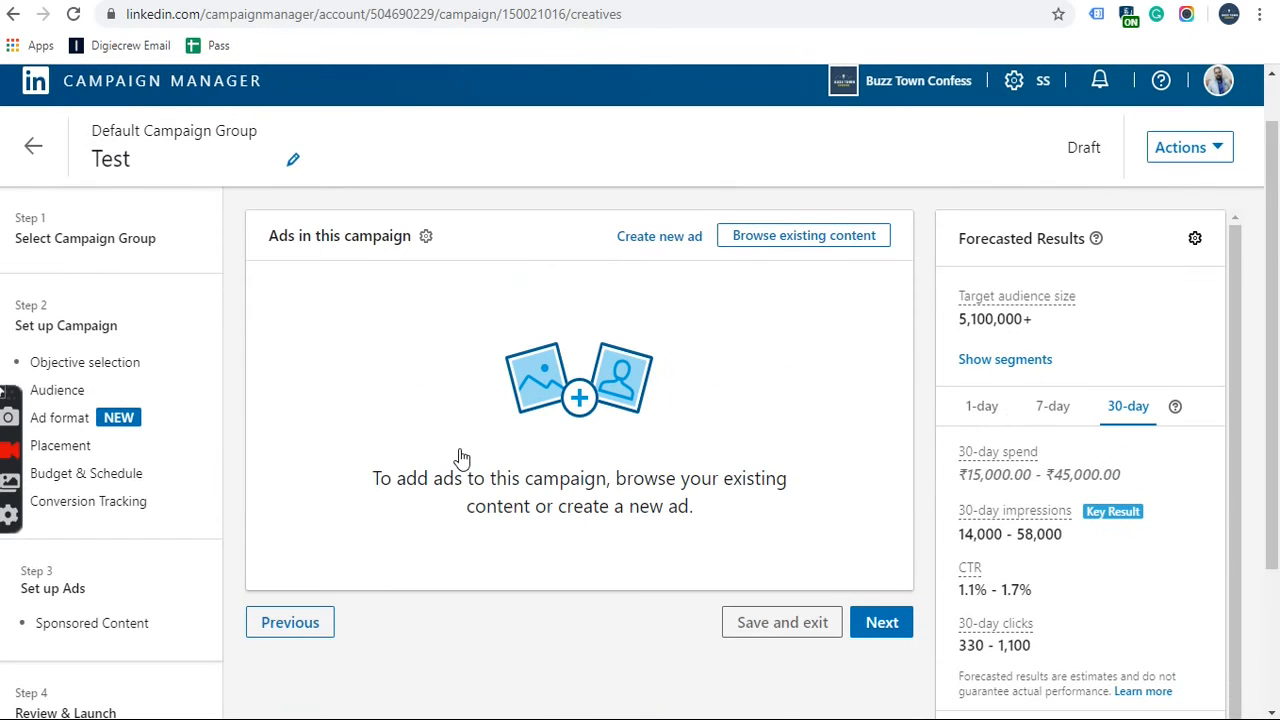
pyautogui.click(662, 248)
pyautogui.click(238, 190)
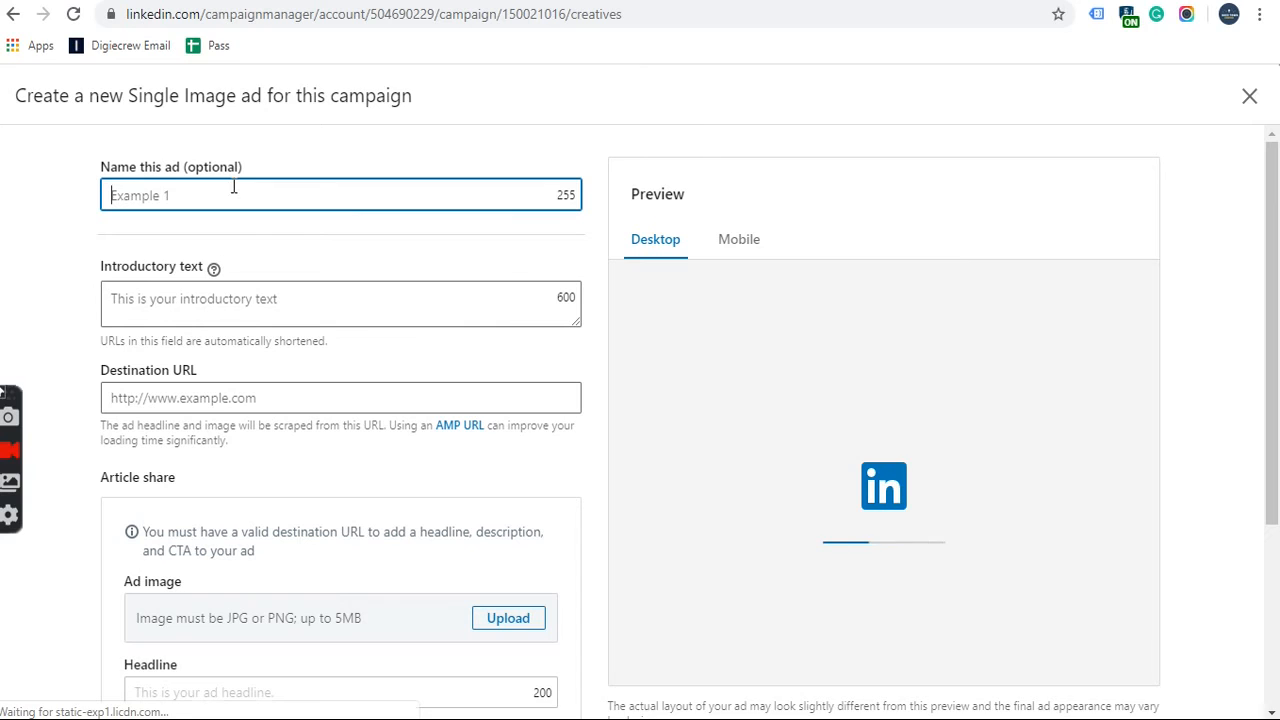
pyautogui.write('Test')
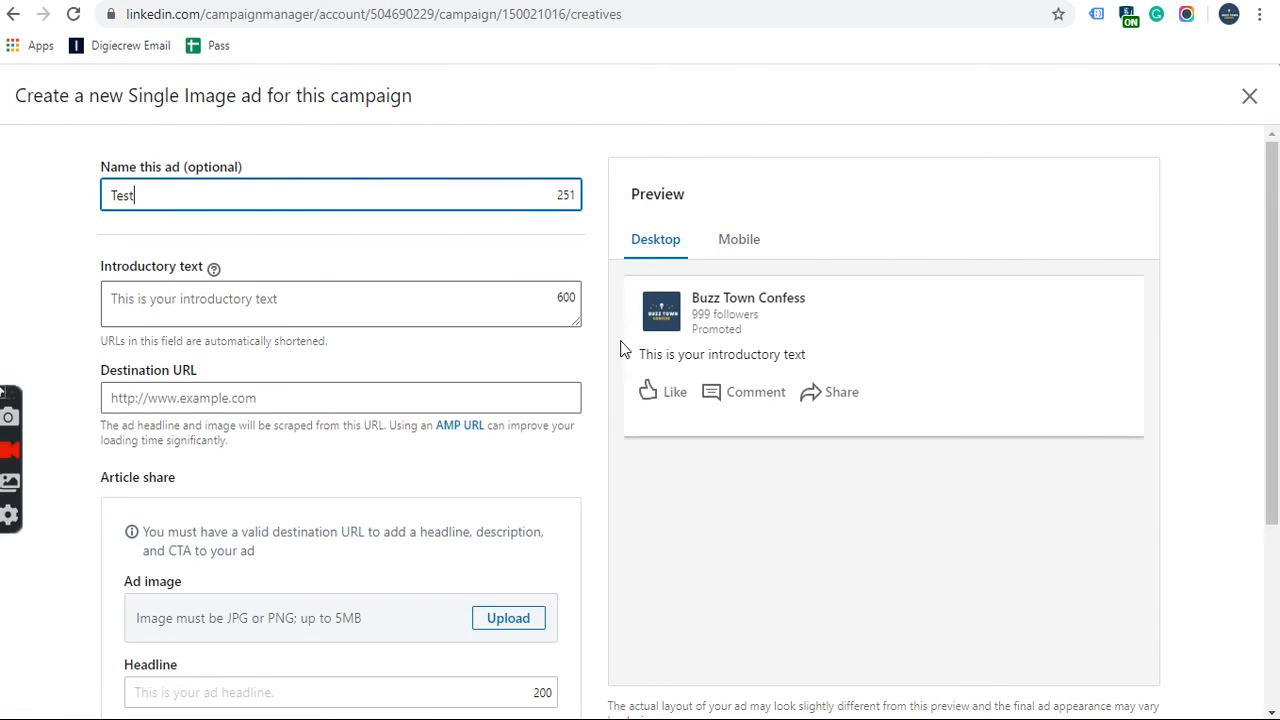
# Step: Enter "You want free guest post" as the ad's introductory text
pyautogui.click(280, 297)
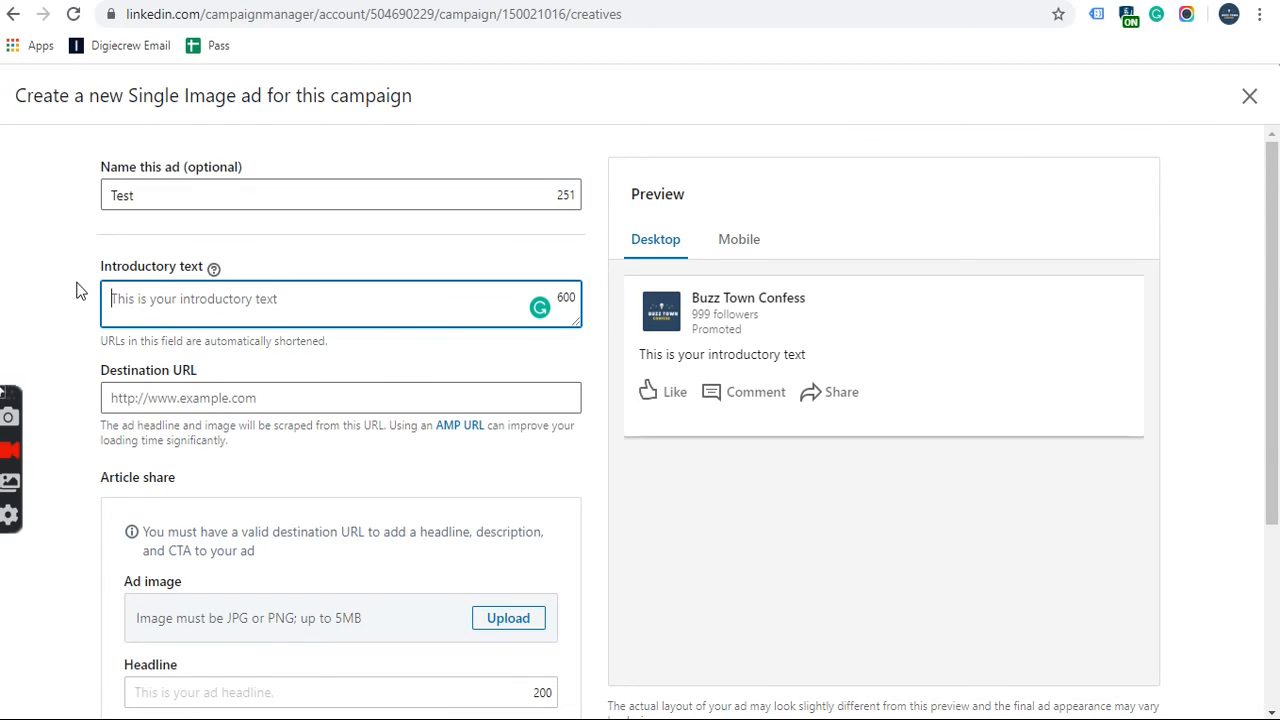
pyautogui.write('You wnat')
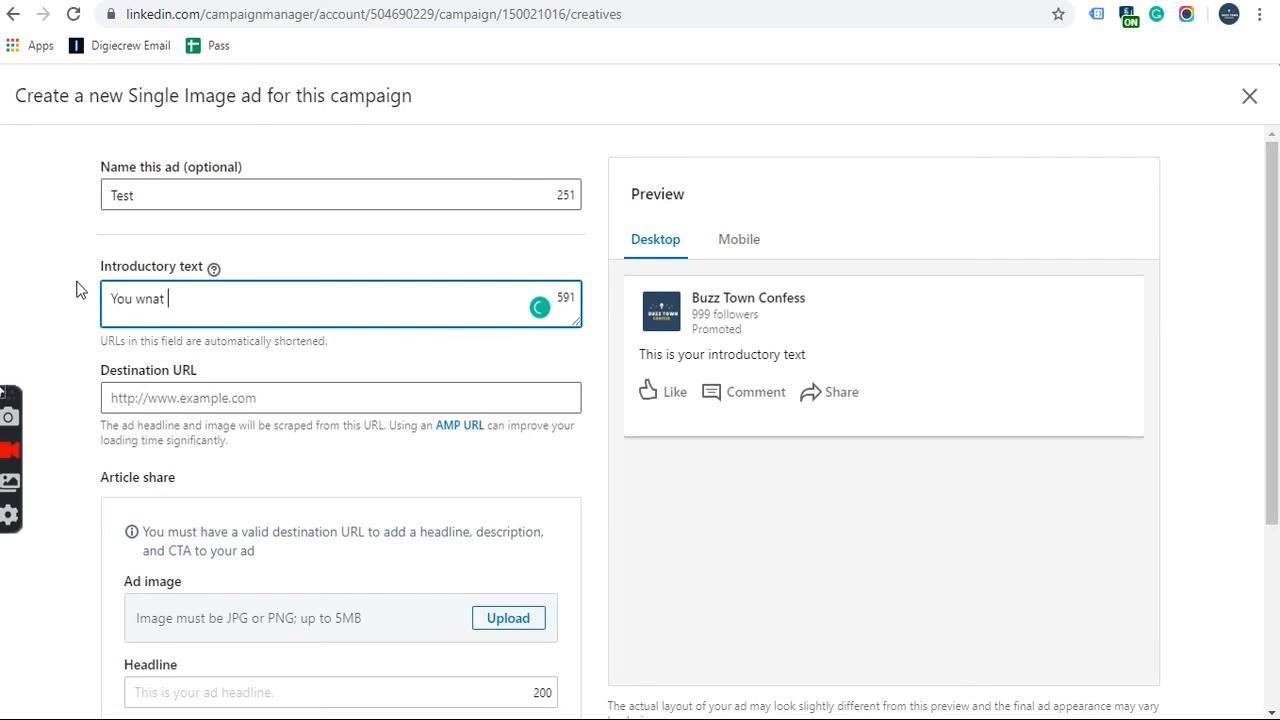
pyautogui.press('BackSpace')
pyautogui.press('BackSpace')
pyautogui.write('ant fe')
pyautogui.press('BackSpace')
pyautogui.write('ree guest post')
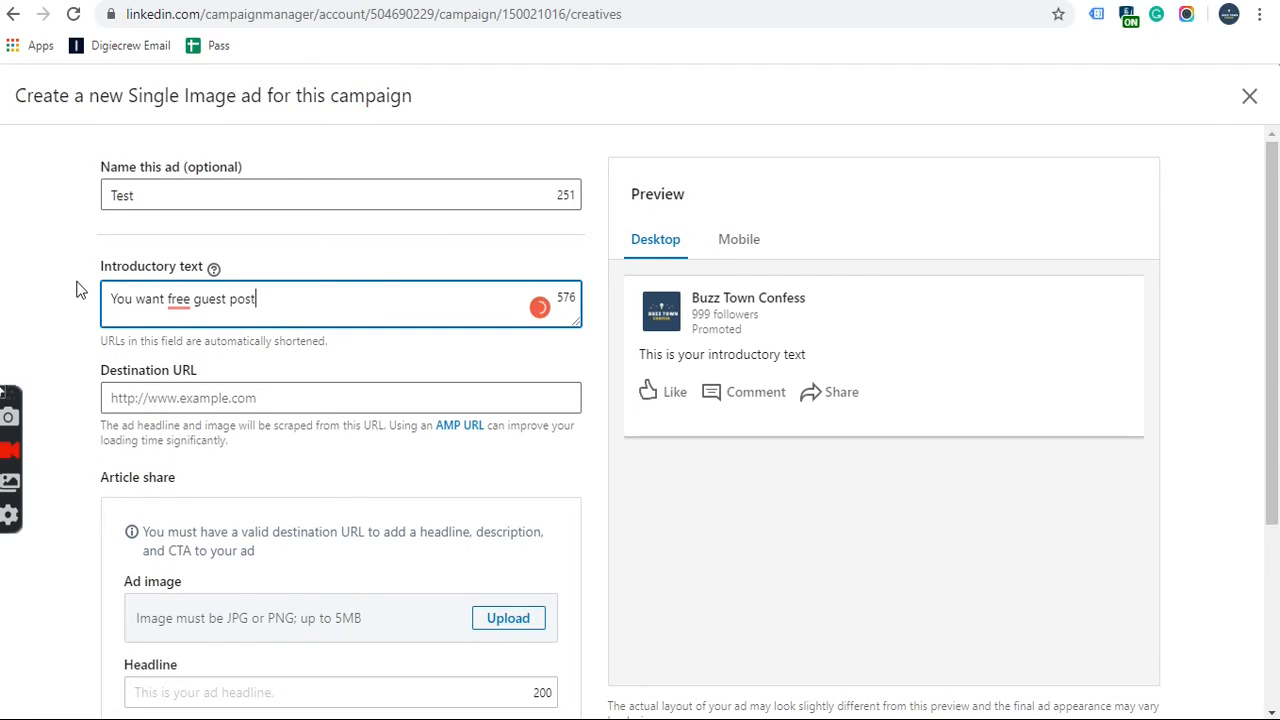
pyautogui.click(180, 400)
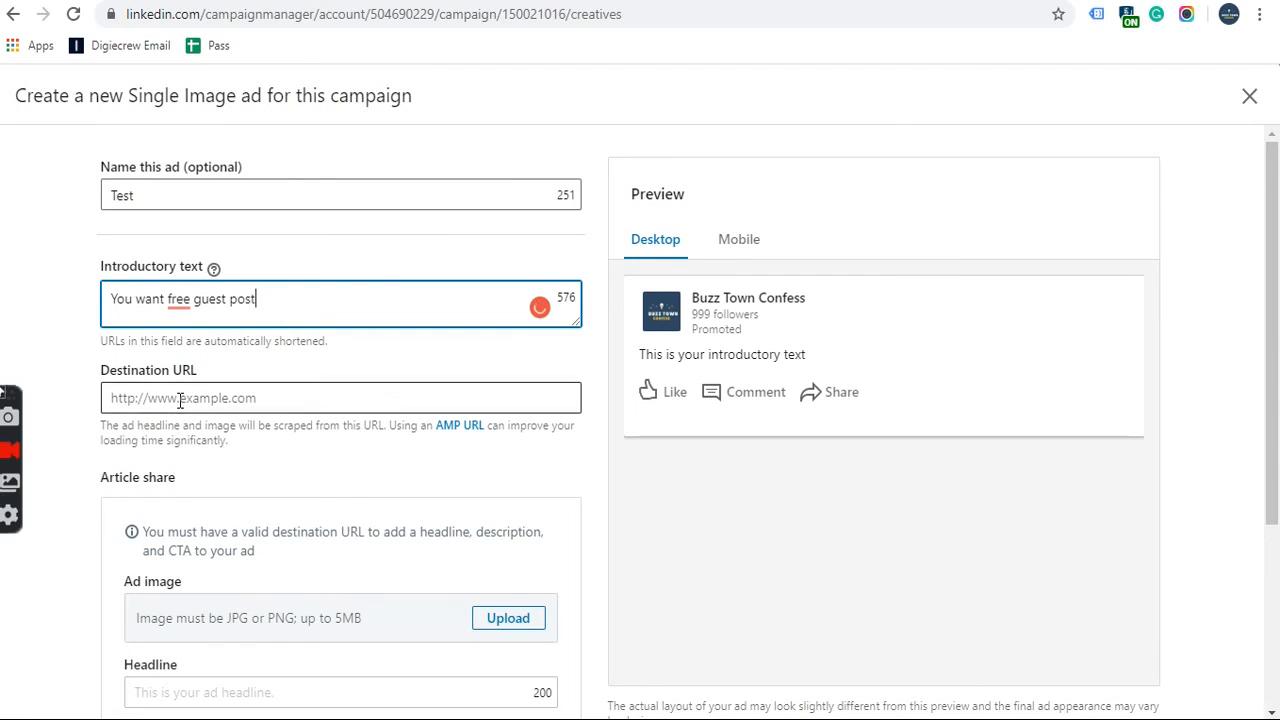
pyautogui.write('www')
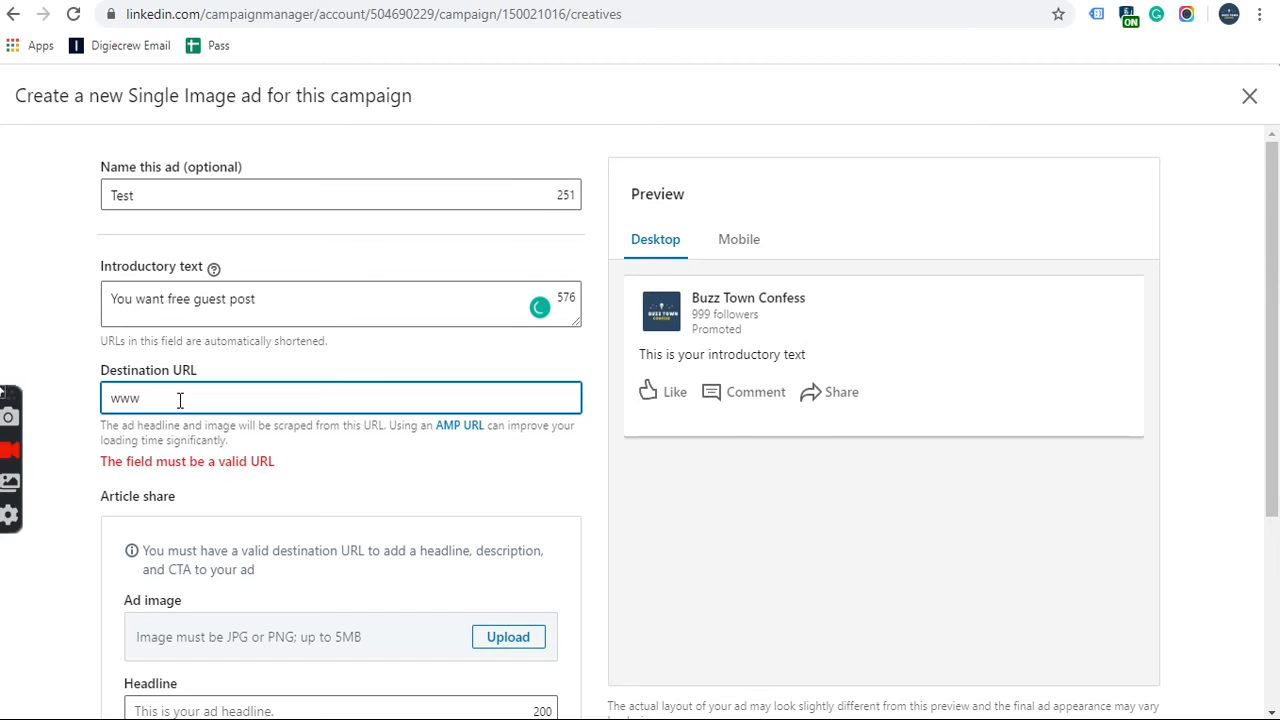
pyautogui.write('.btown')
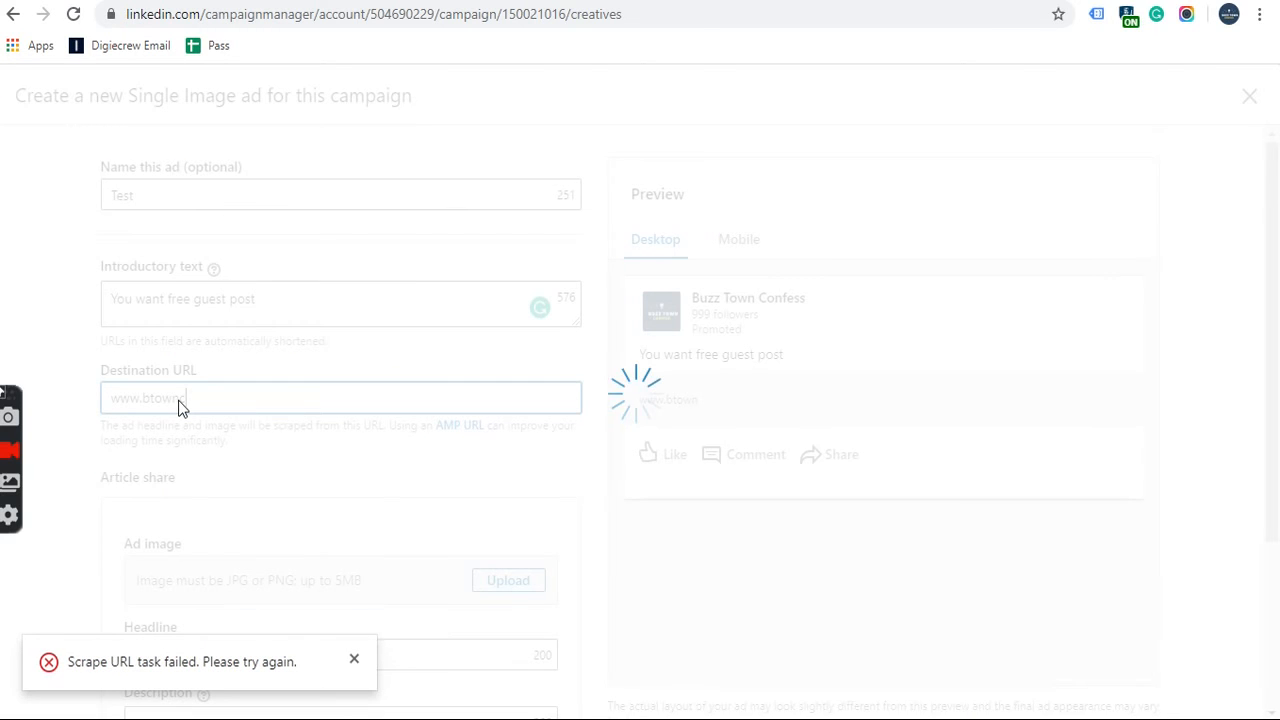
pyautogui.write('confes')
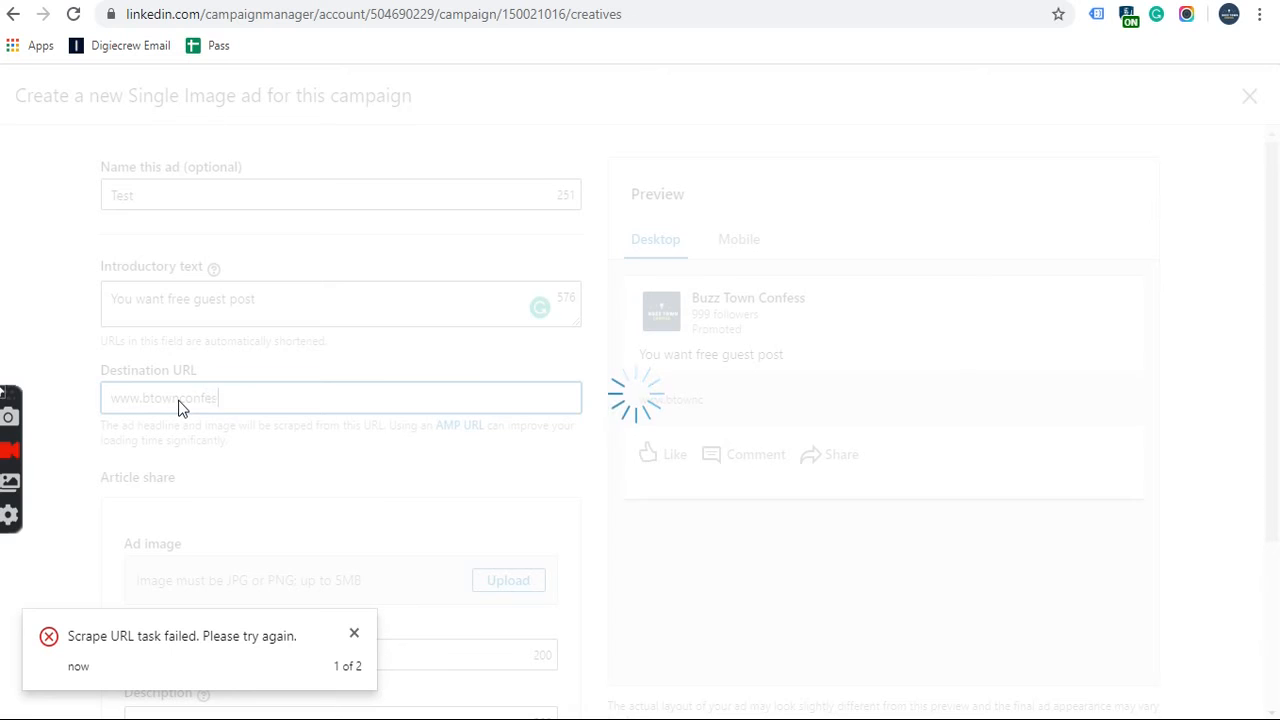
pyautogui.write('s.com')
# Step: Review the ad image, headline, description and call-to-action fields filled from the destination URL alongside the ad preview
pyautogui.scroll(-1, 277, 418)
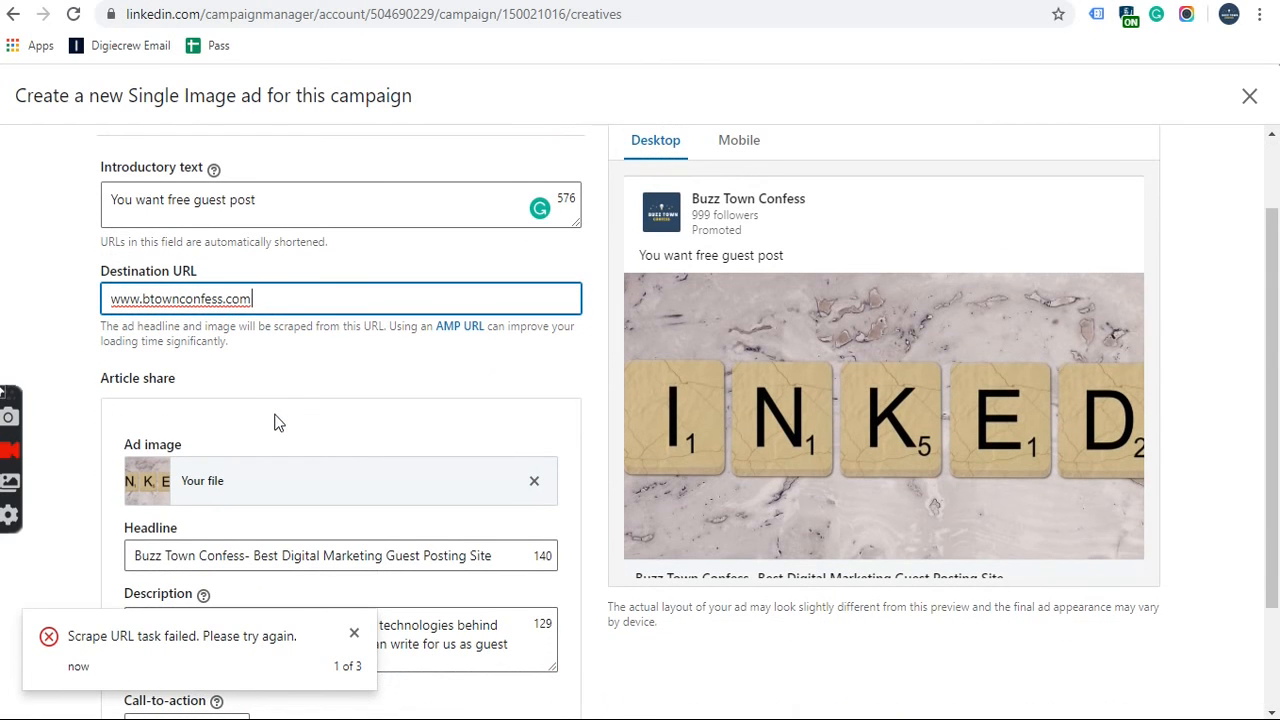
pyautogui.scroll(-1, 475, 402)
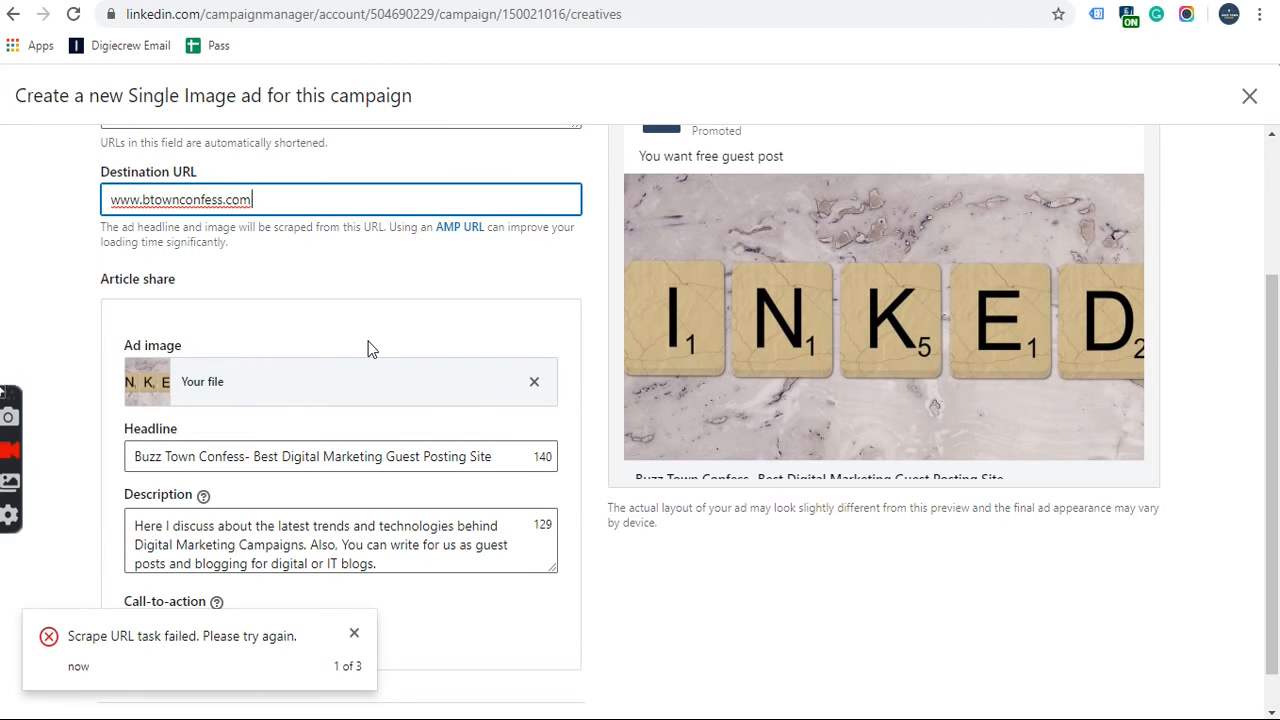
pyautogui.scroll(-1, 858, 407)
pyautogui.scroll(2, 858, 407)
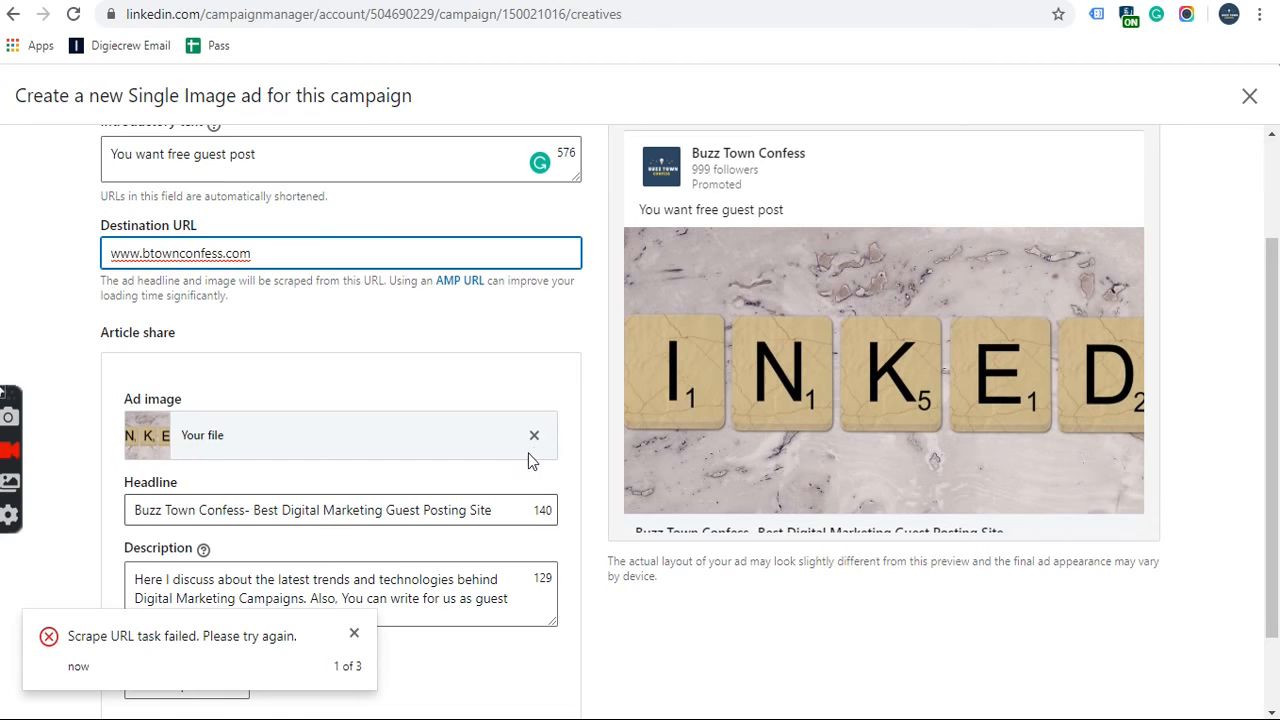
pyautogui.scroll(-1, 367, 459)
pyautogui.scroll(2, 367, 459)
pyautogui.scroll(-2, 367, 459)
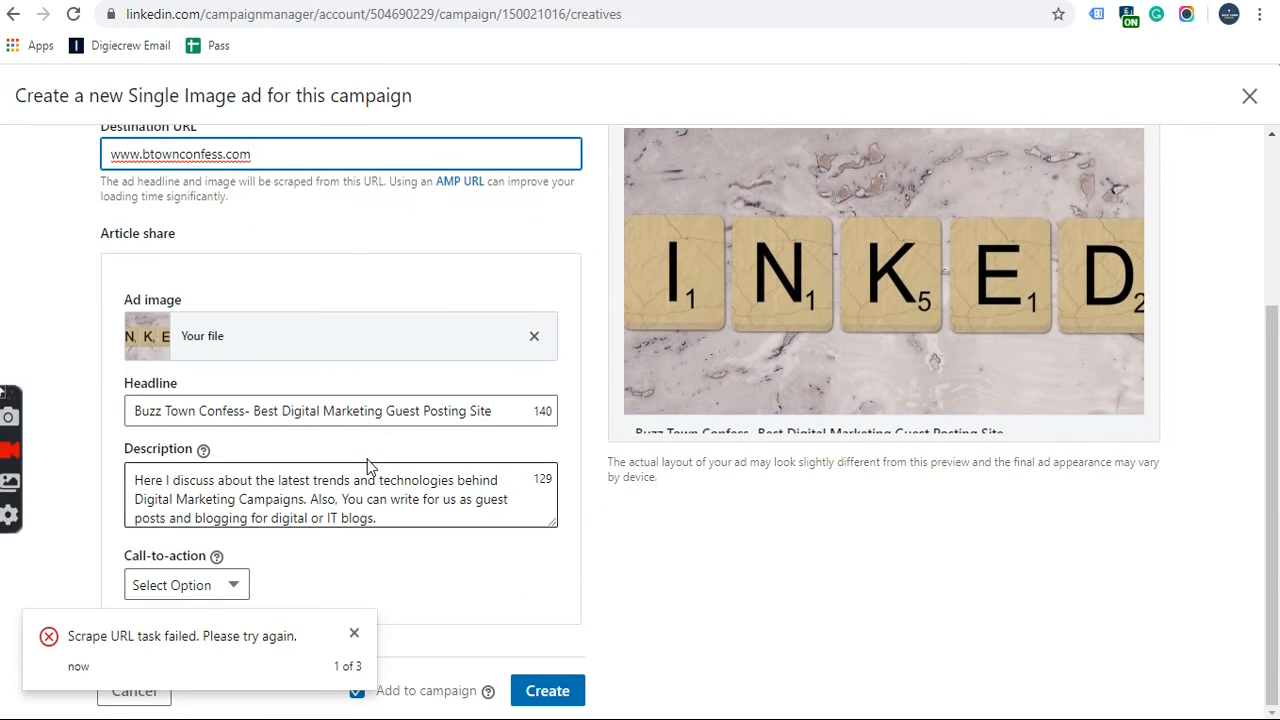
# Step: Replace the ad's headline with "Free Guest Posting"
pyautogui.tripleClick(258, 414)
pyautogui.scroll(2, 790, 578)
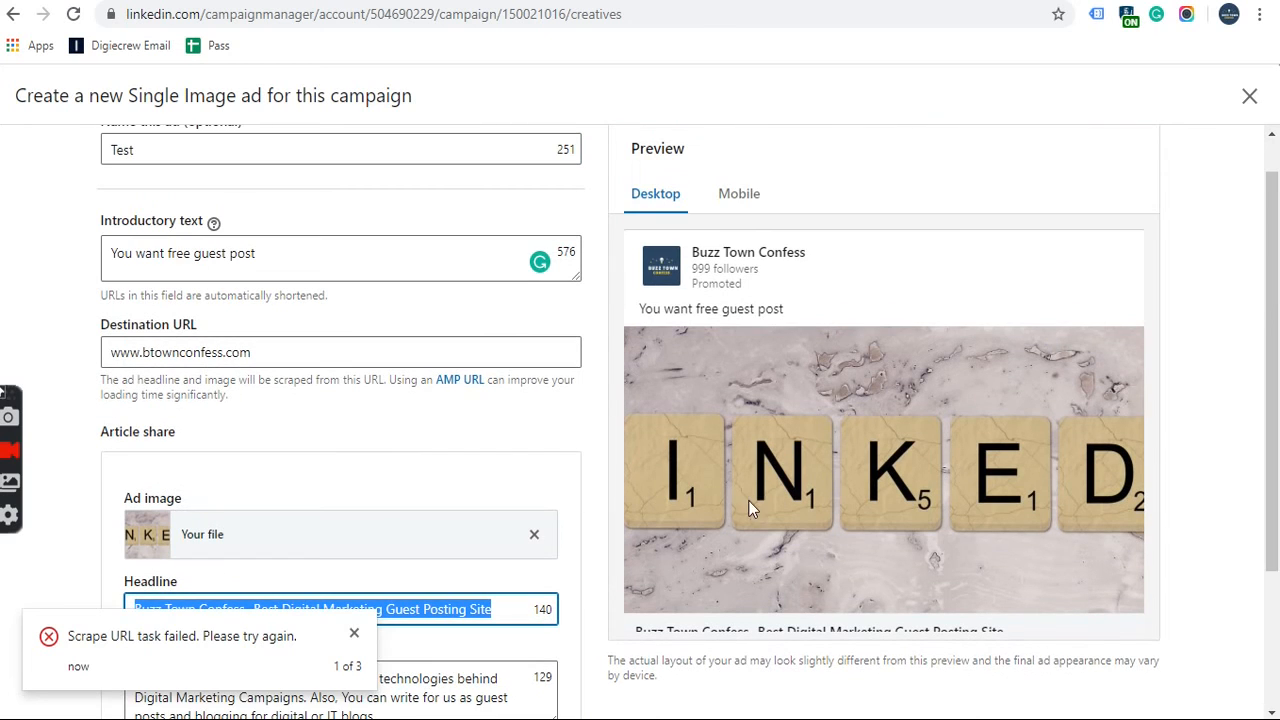
pyautogui.scroll(-2, 209, 534)
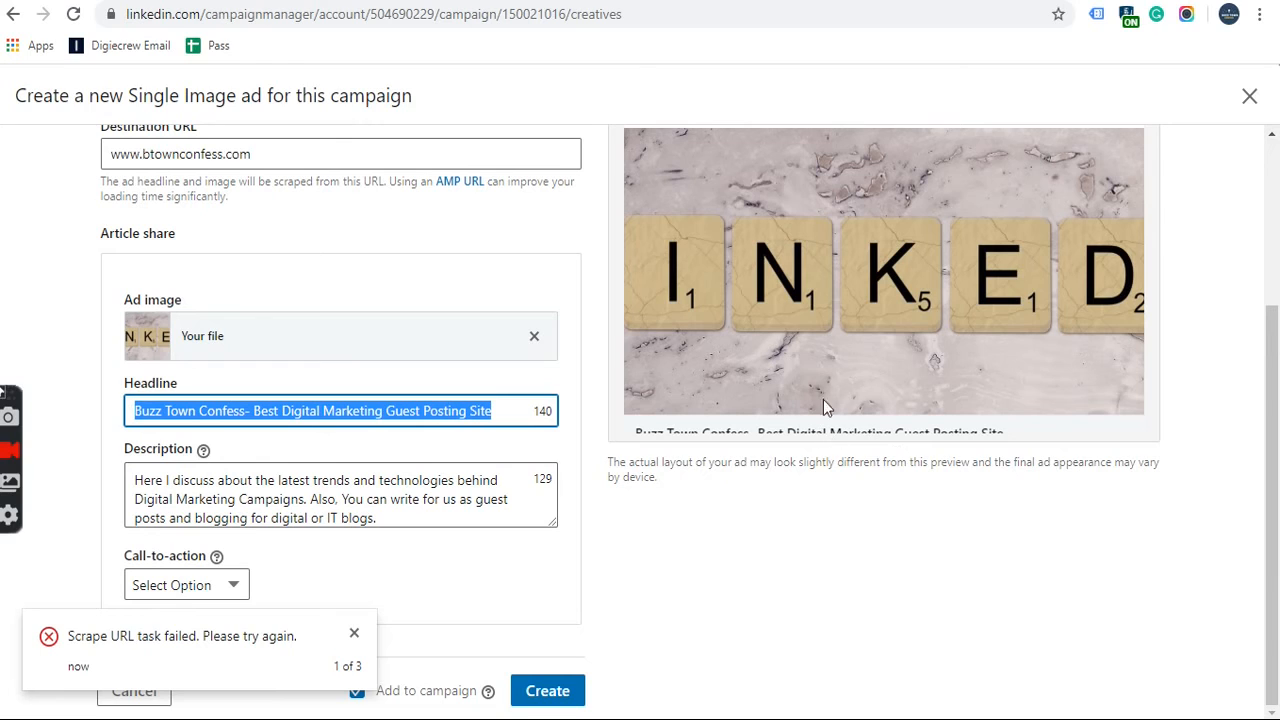
pyautogui.write('Fre')
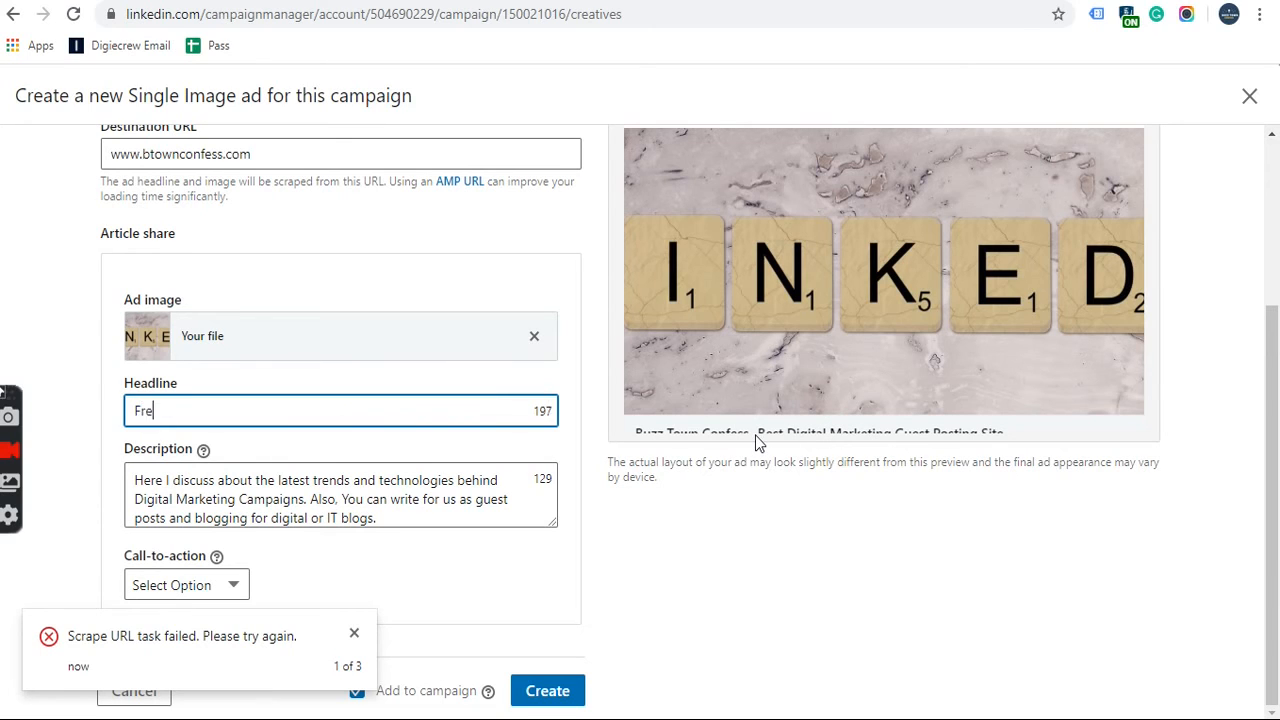
pyautogui.write('e Guest Posting')
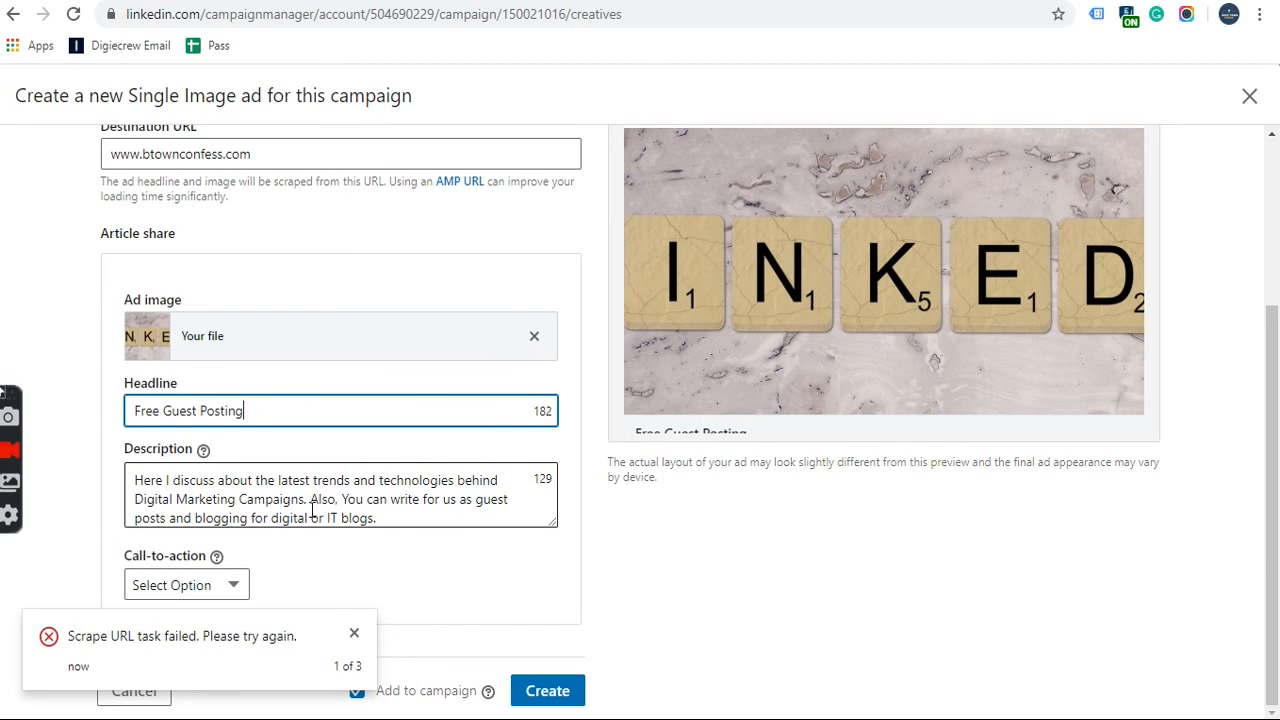
# Step: Set the ad's call-to-action to Learn More, dismiss the error notifications and create the ad in the campaign
pyautogui.click(170, 588)
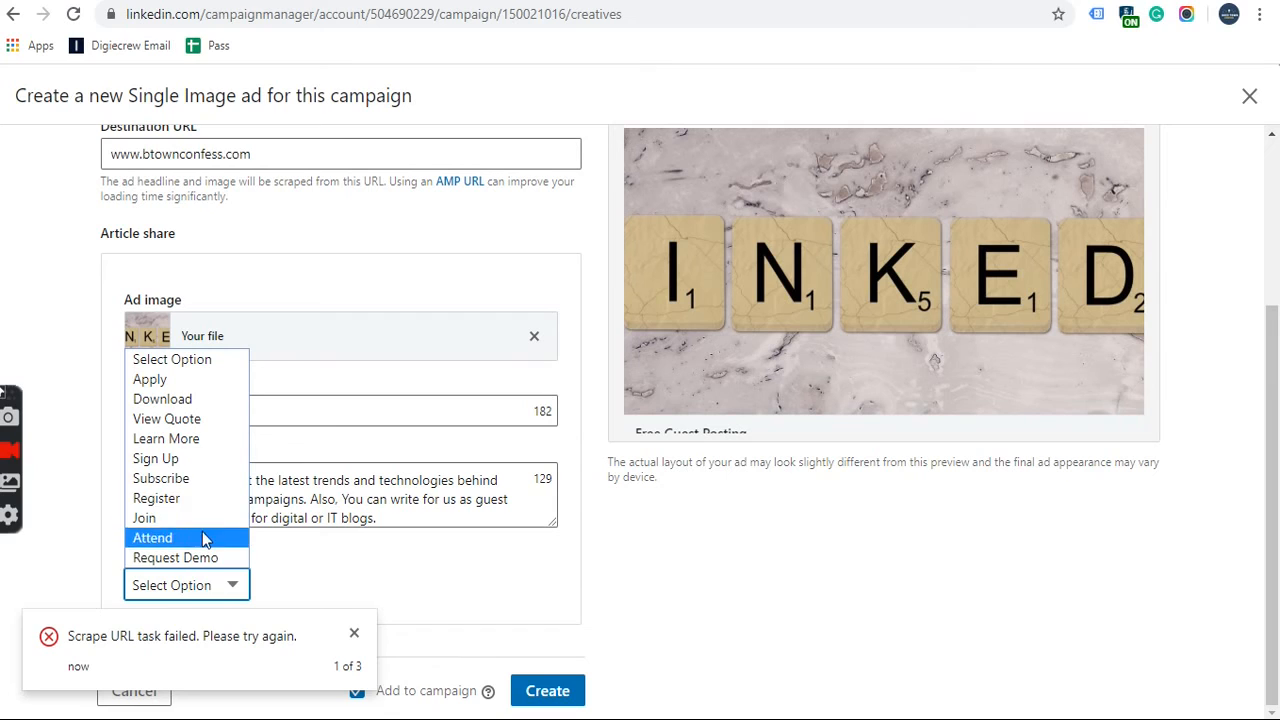
pyautogui.click(185, 438)
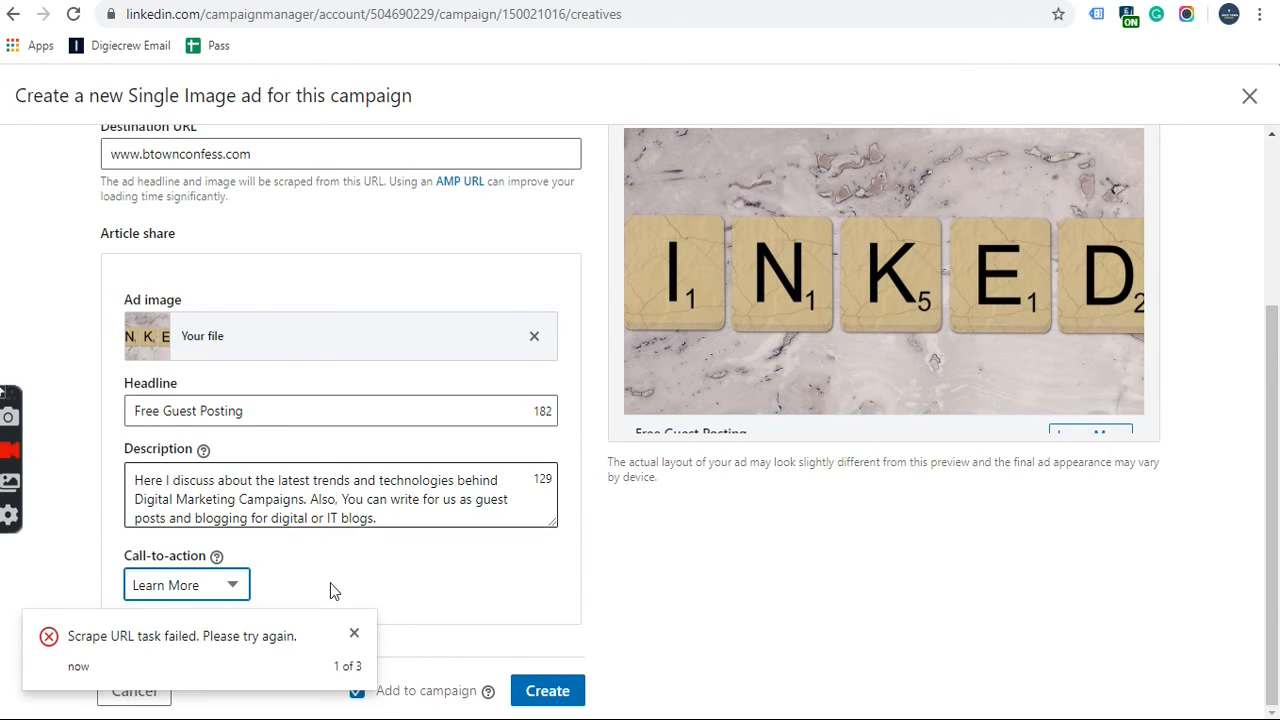
pyautogui.click(354, 634)
pyautogui.click(354, 636)
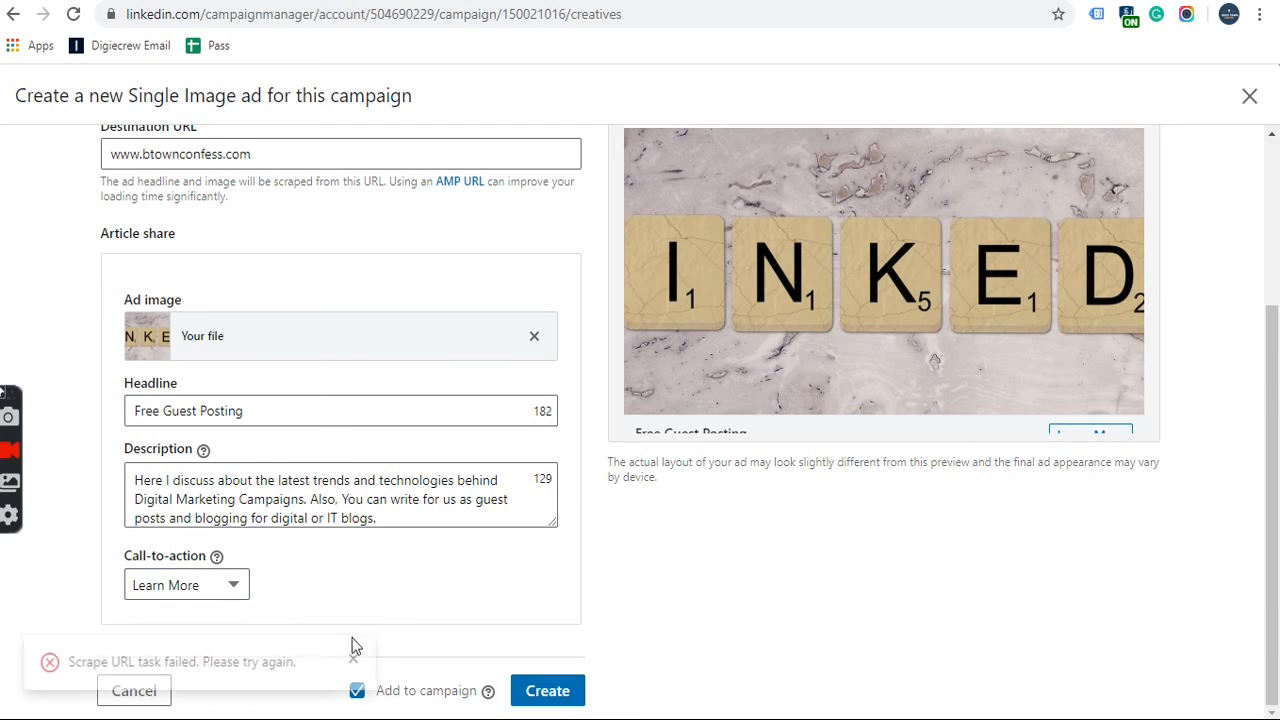
pyautogui.click(352, 665)
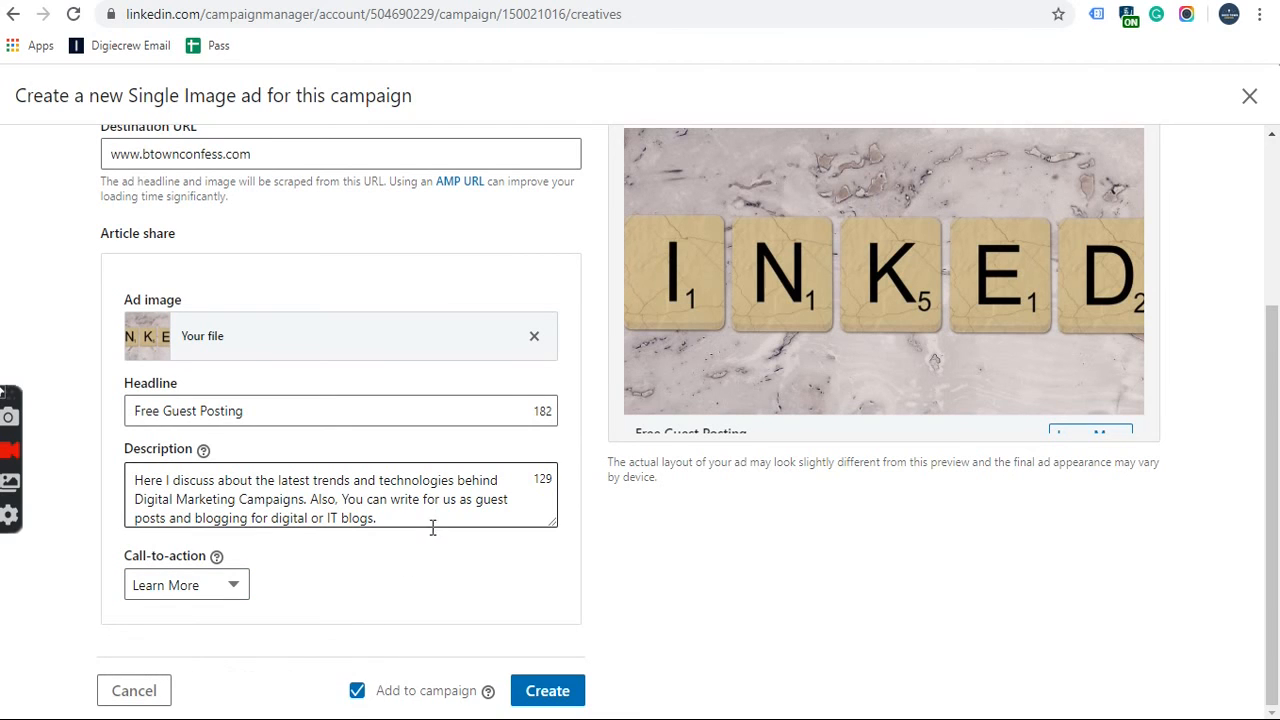
pyautogui.click(566, 691)
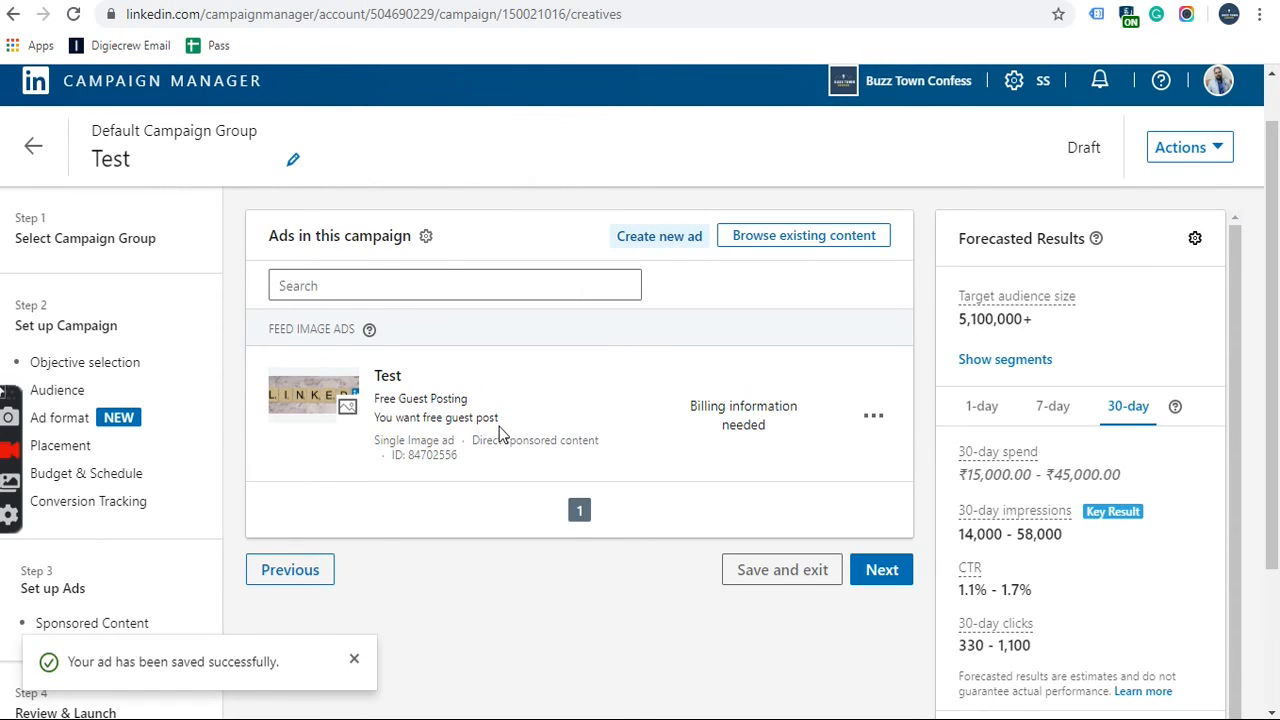
# Step: Preview the saved Test ad in its desktop and mobile layouts, checking the introductory text, image, headline and call-to-action
pyautogui.click(868, 425)
pyautogui.click(492, 633)
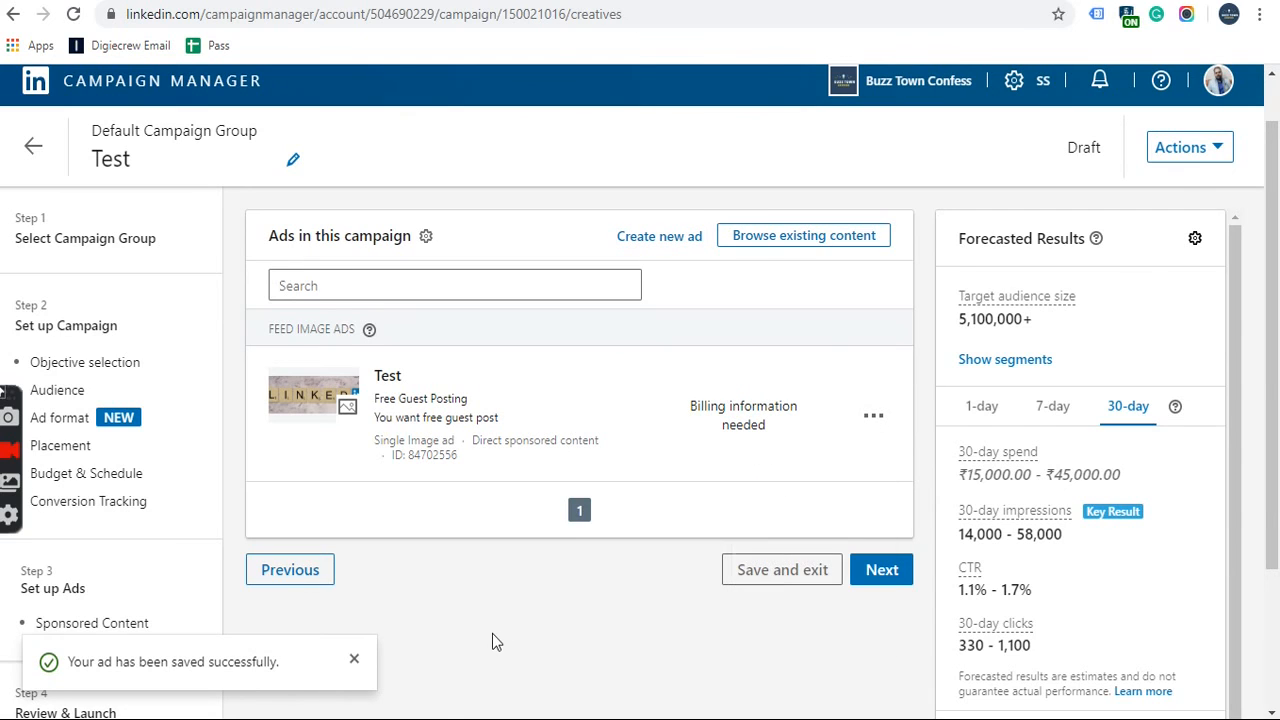
pyautogui.click(871, 426)
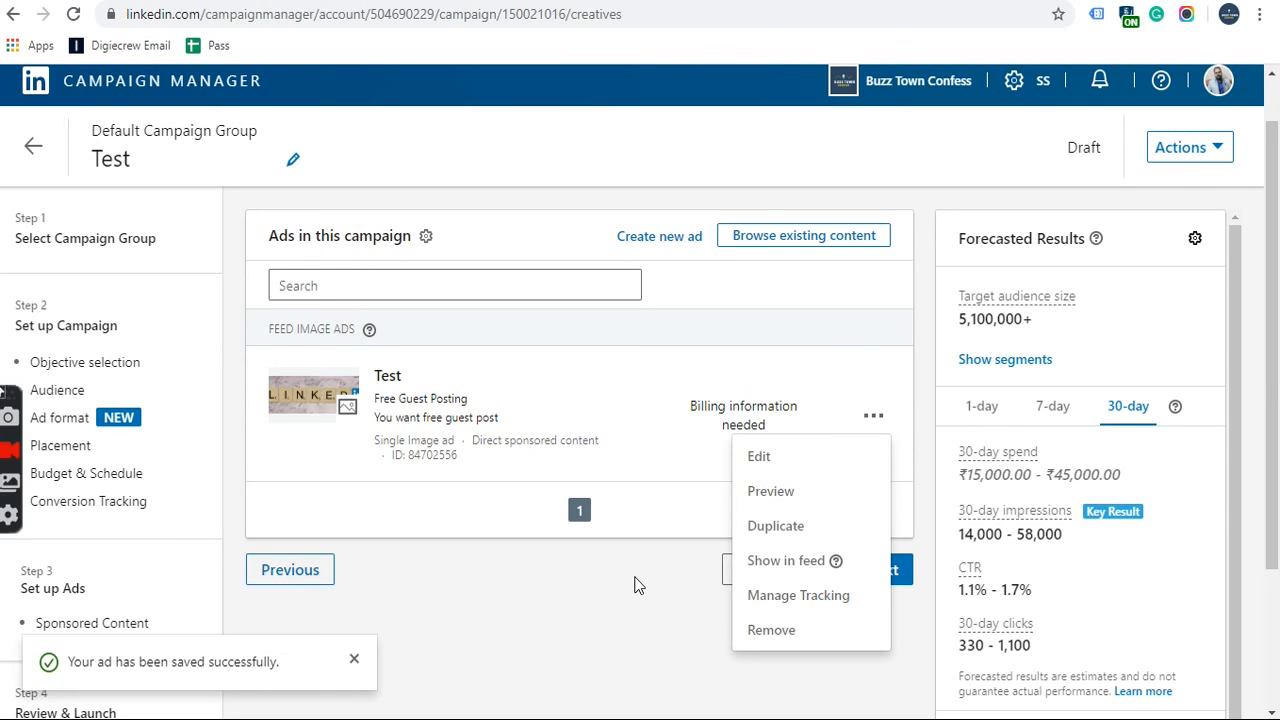
pyautogui.click(752, 491)
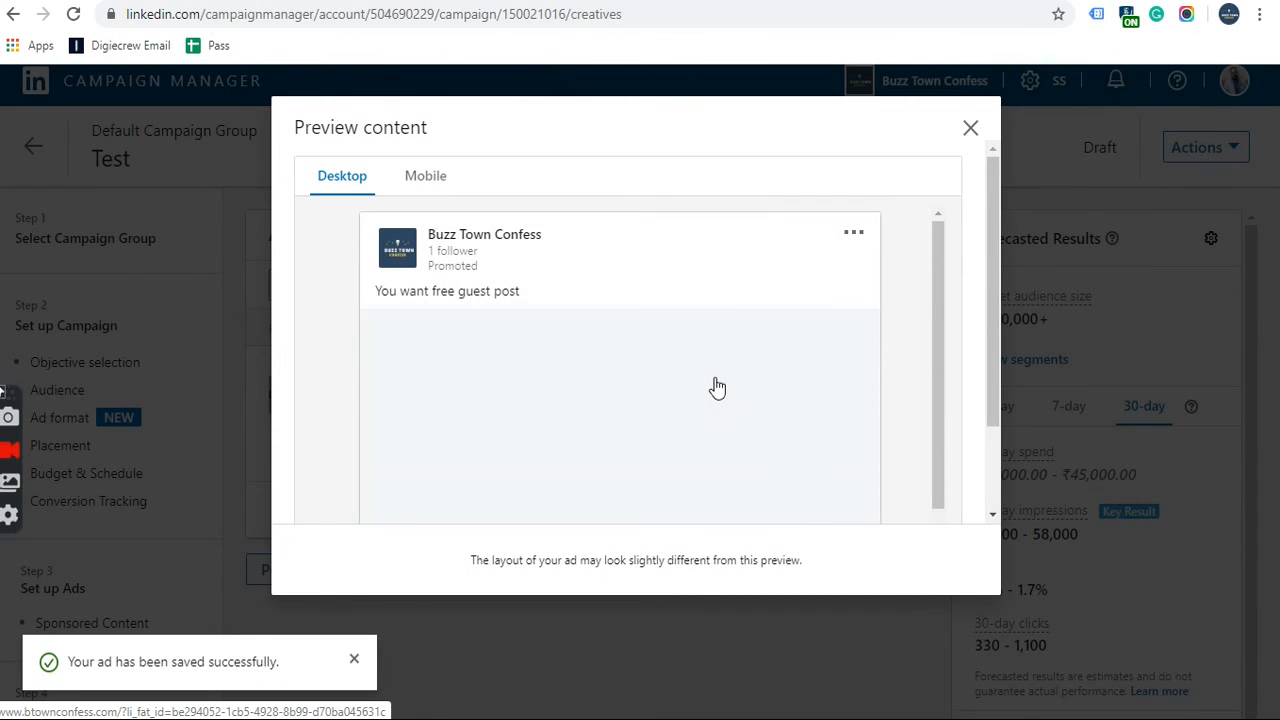
pyautogui.scroll(-2, 820, 362)
pyautogui.scroll(-2, 820, 362)
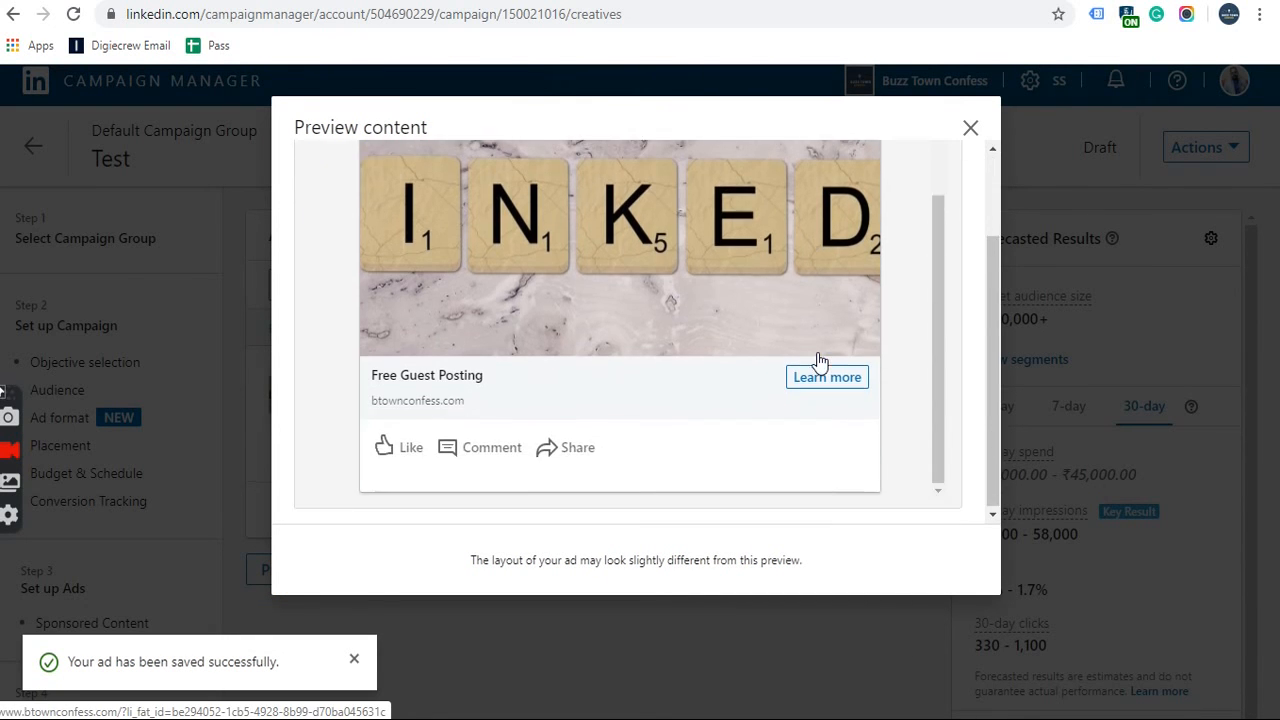
pyautogui.scroll(3, 820, 362)
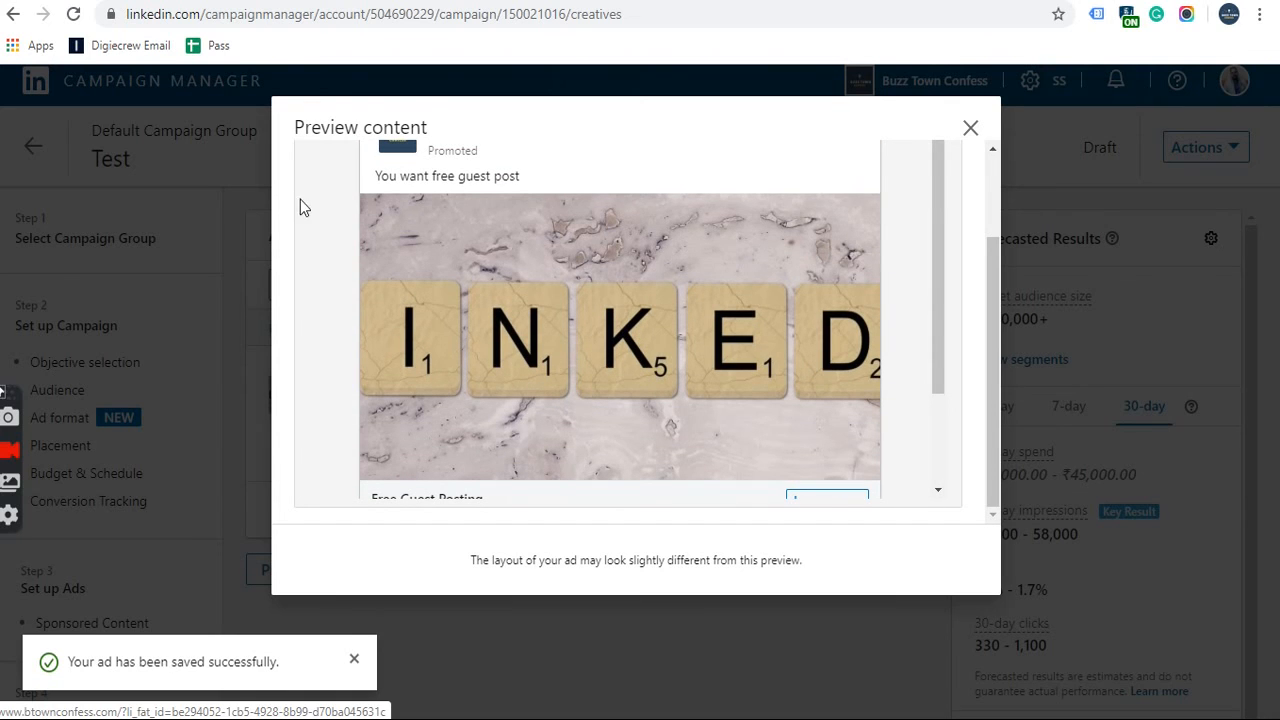
pyautogui.moveTo(393, 176); pyautogui.dragTo(508, 176)
pyautogui.click(606, 177)
pyautogui.scroll(2, 612, 185)
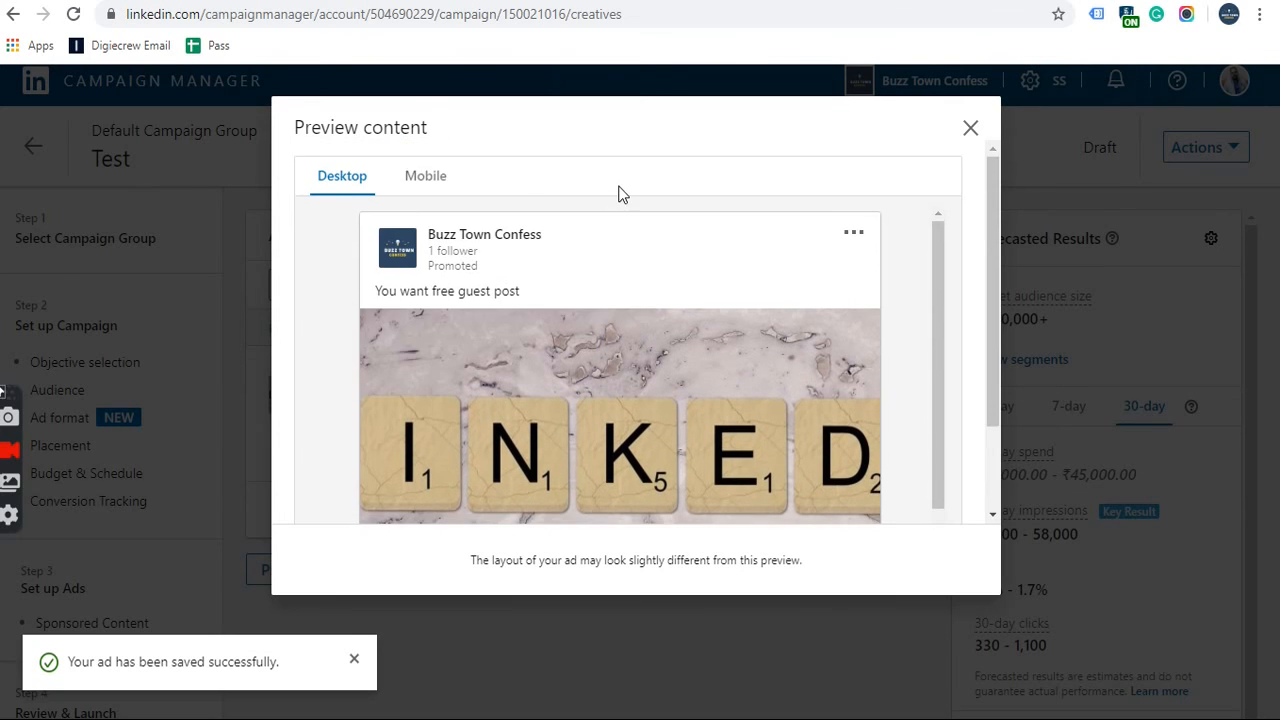
pyautogui.scroll(-2, 618, 193)
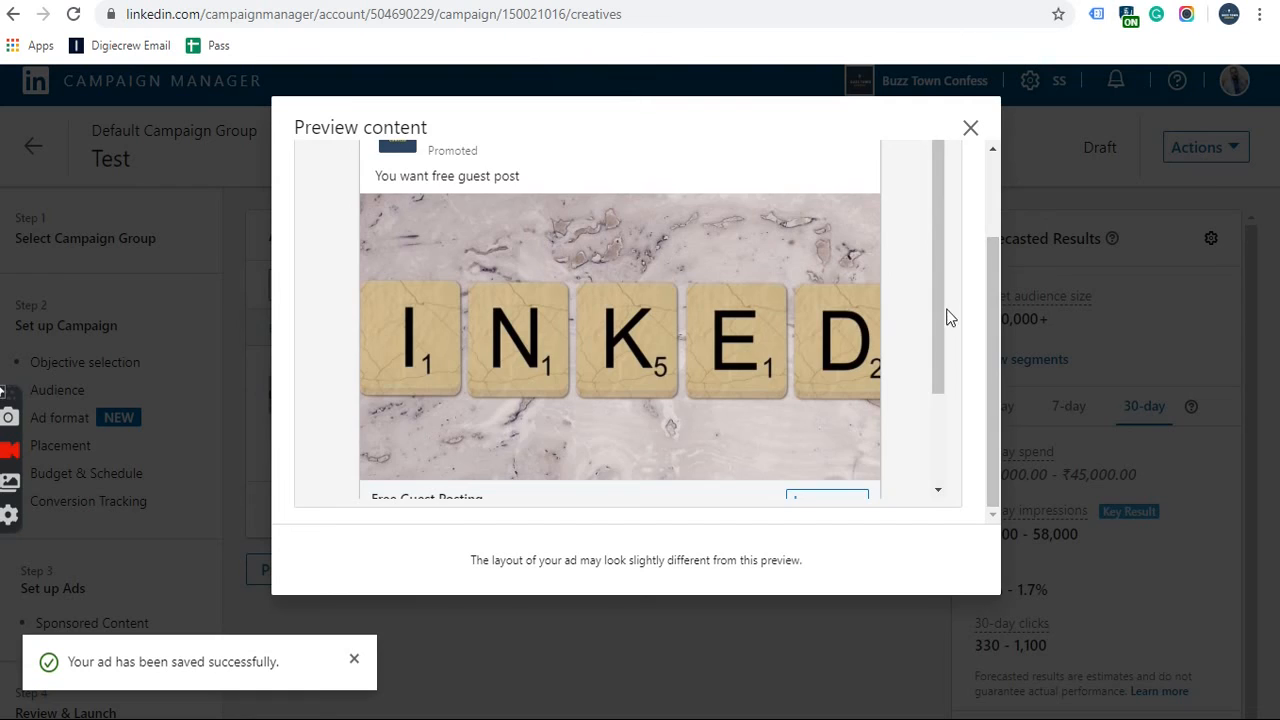
pyautogui.scroll(-2, 945, 447)
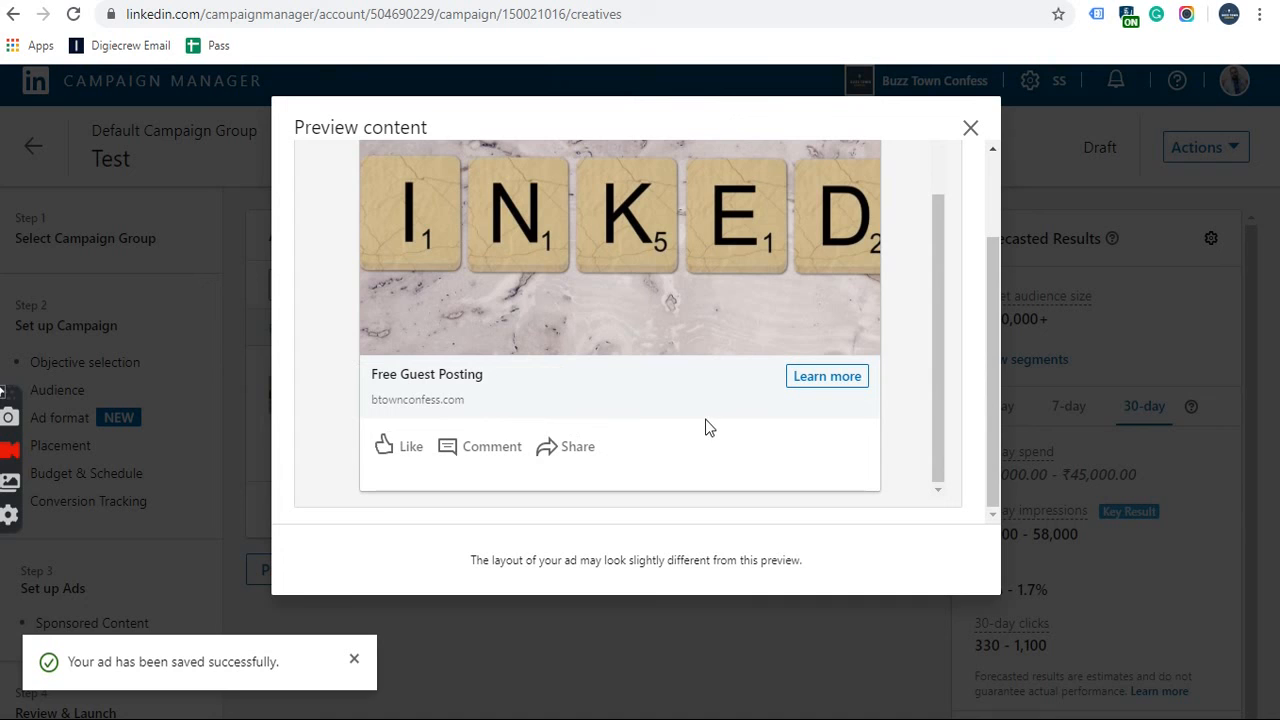
pyautogui.scroll(3, 705, 428)
pyautogui.scroll(3, 677, 294)
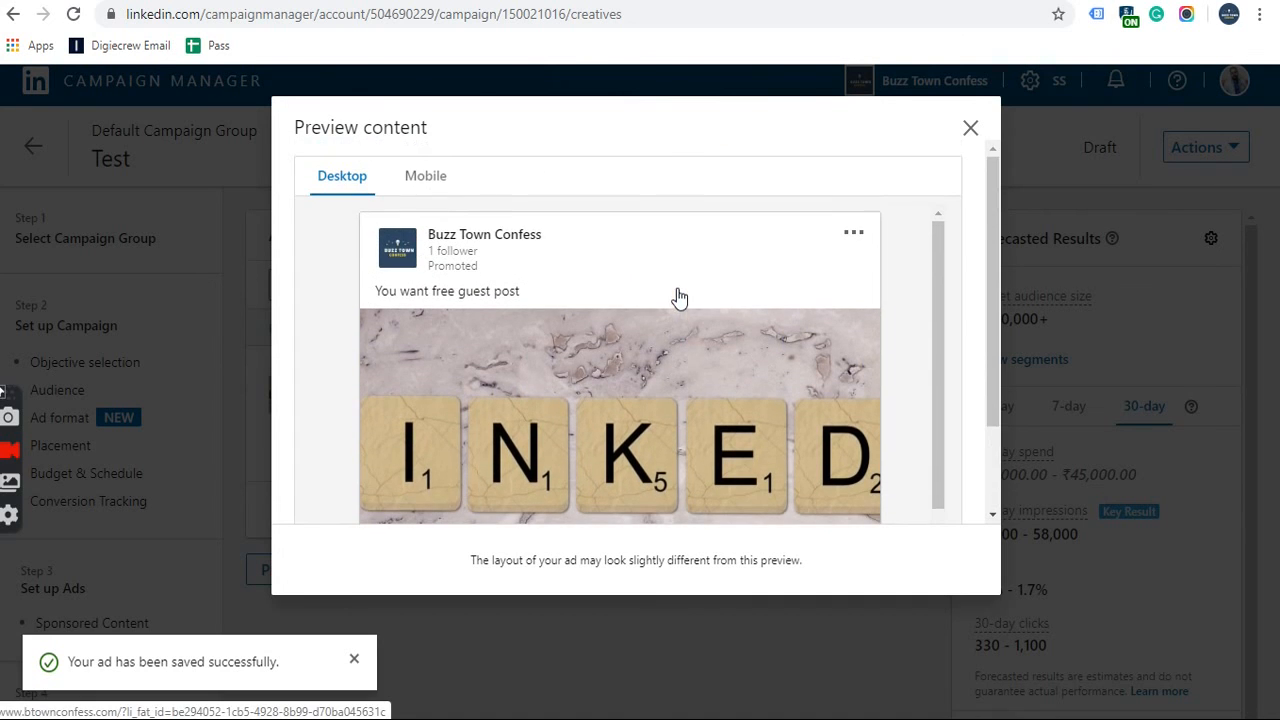
pyautogui.click(412, 180)
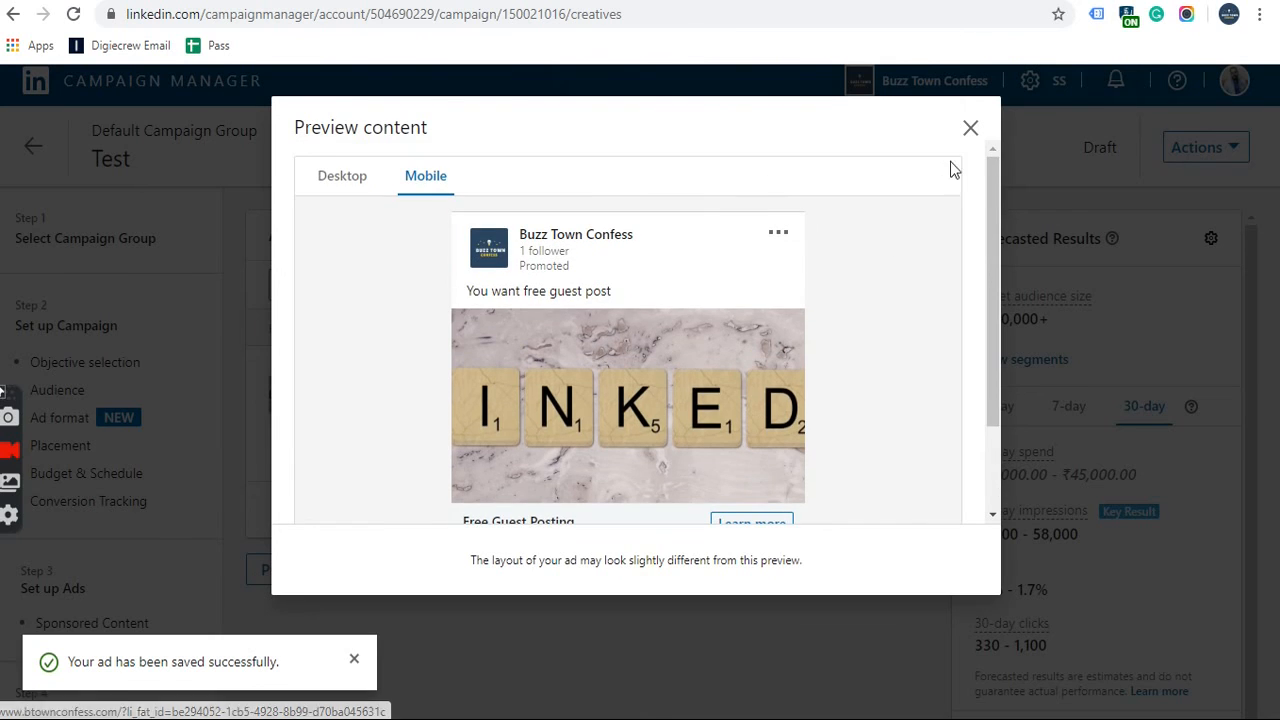
pyautogui.click(970, 128)
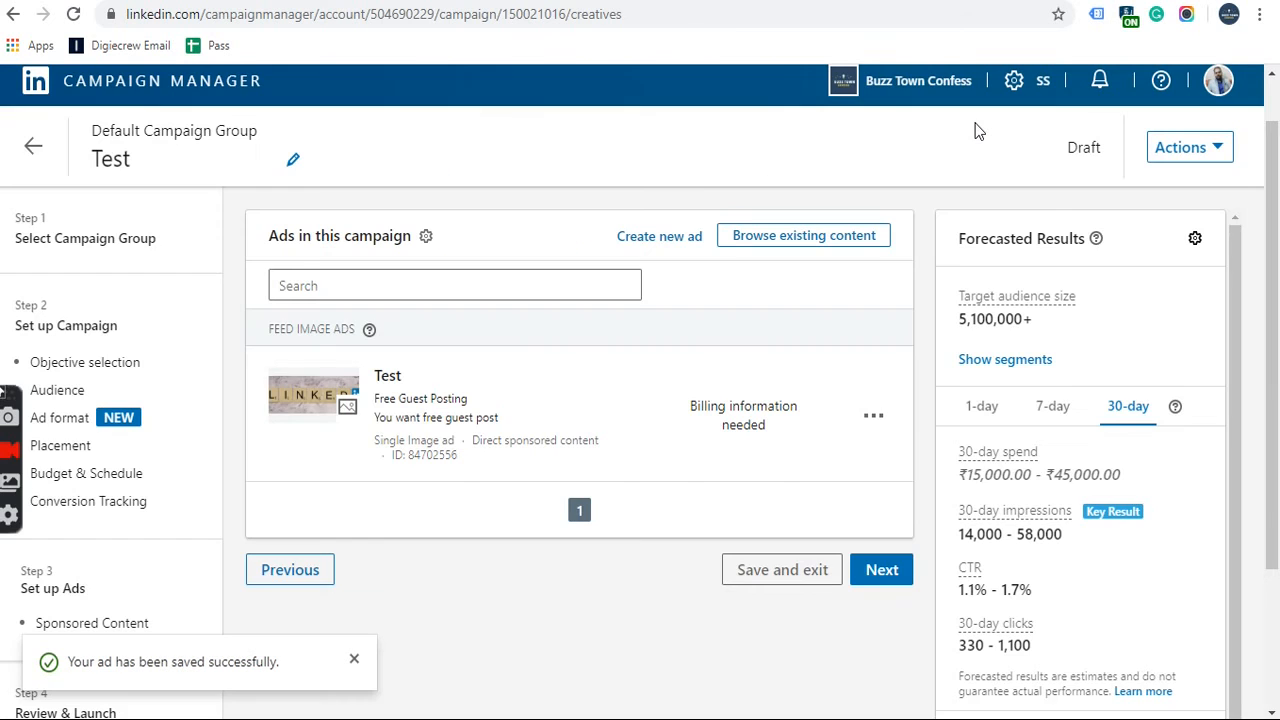
# Step: Proceed to the campaign review, check the audience, budget and ad summary, and launch the Test campaign
pyautogui.click(873, 415)
pyautogui.click(795, 572)
pyautogui.click(880, 569)
pyautogui.scroll(-3, 700, 455)
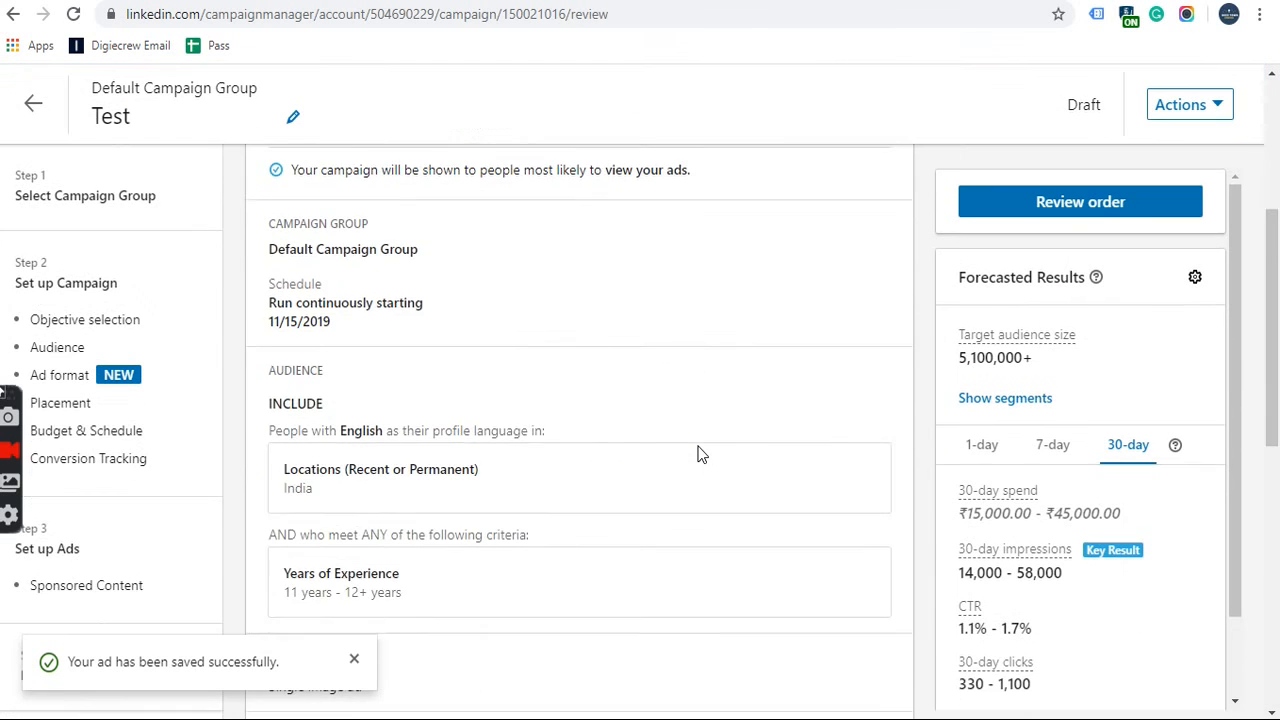
pyautogui.scroll(-7, 700, 455)
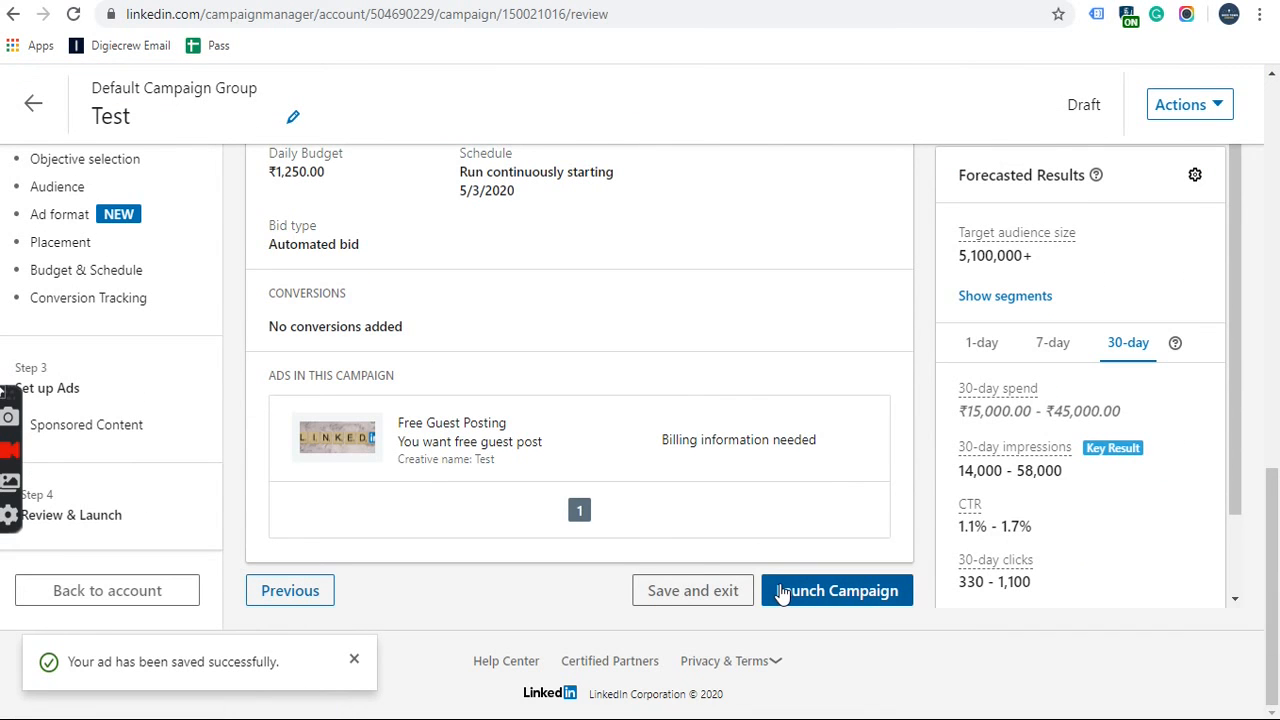
pyautogui.click(785, 592)
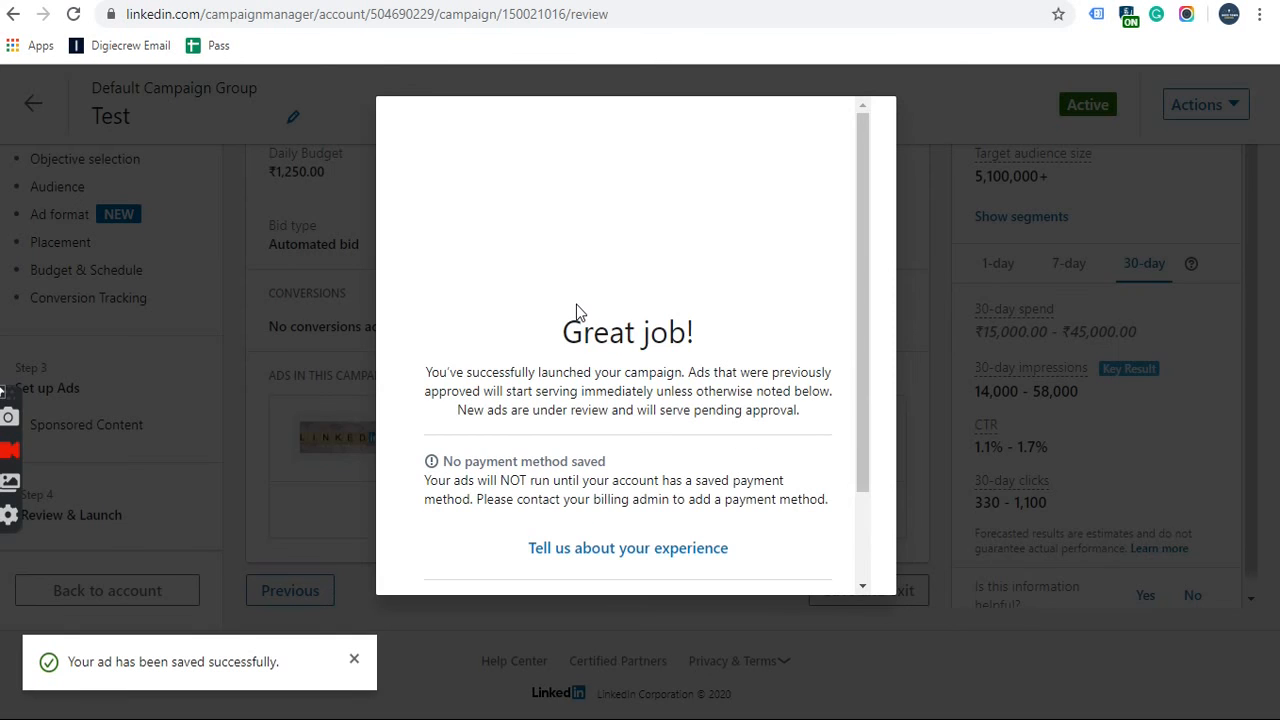
# Step: Read through the launch confirmation and go from it to the account overview
pyautogui.scroll(-1, 599, 280)
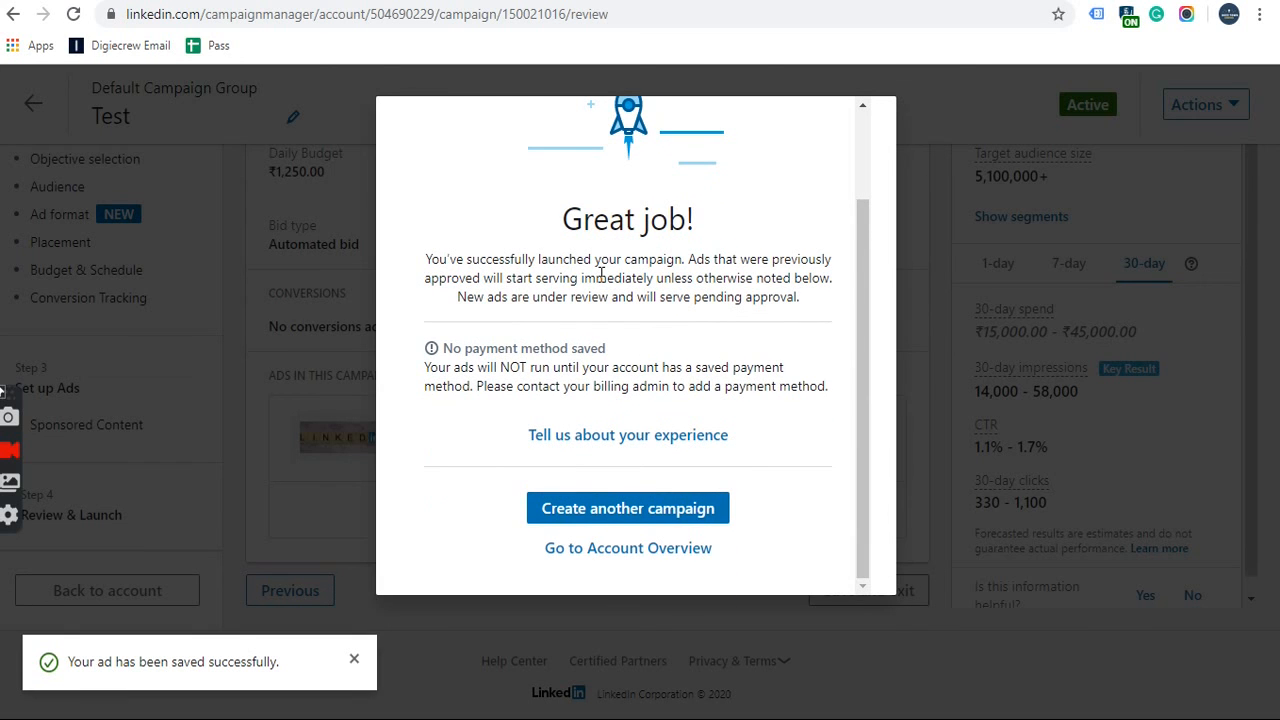
pyautogui.scroll(1, 600, 272)
pyautogui.scroll(-1, 600, 272)
pyautogui.scroll(1, 600, 272)
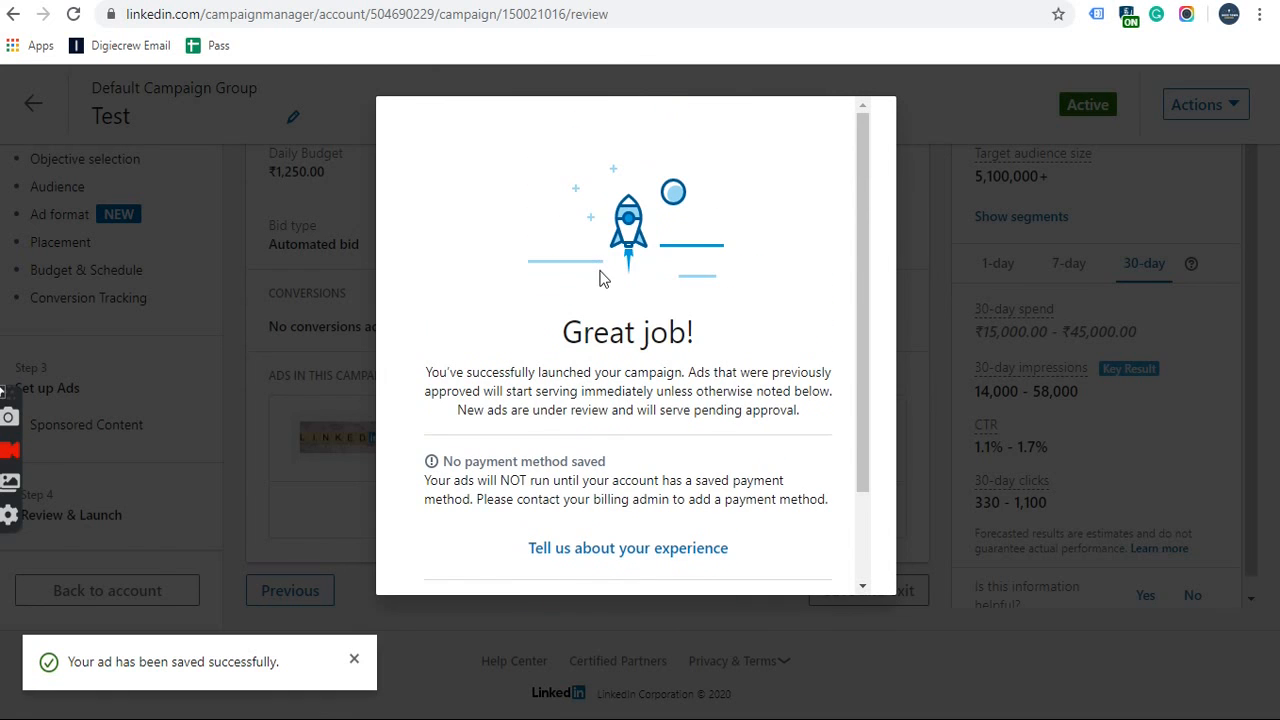
pyautogui.scroll(-1, 708, 470)
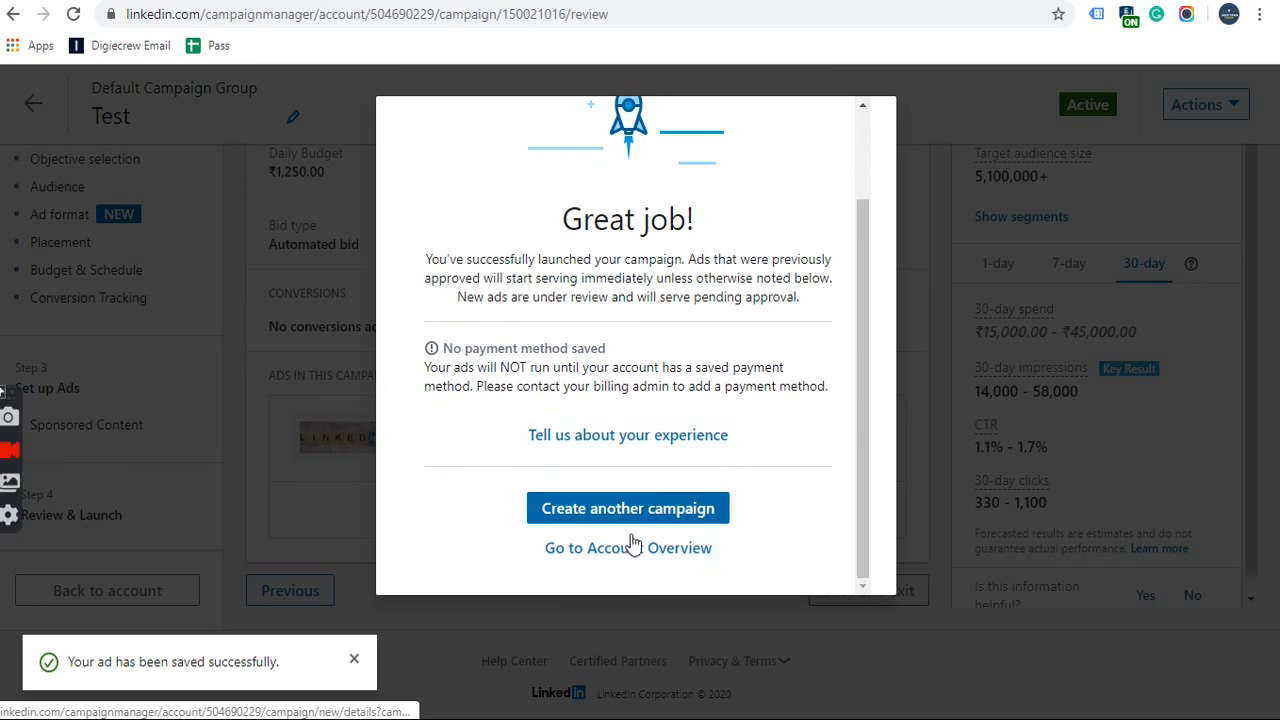
pyautogui.click(608, 552)
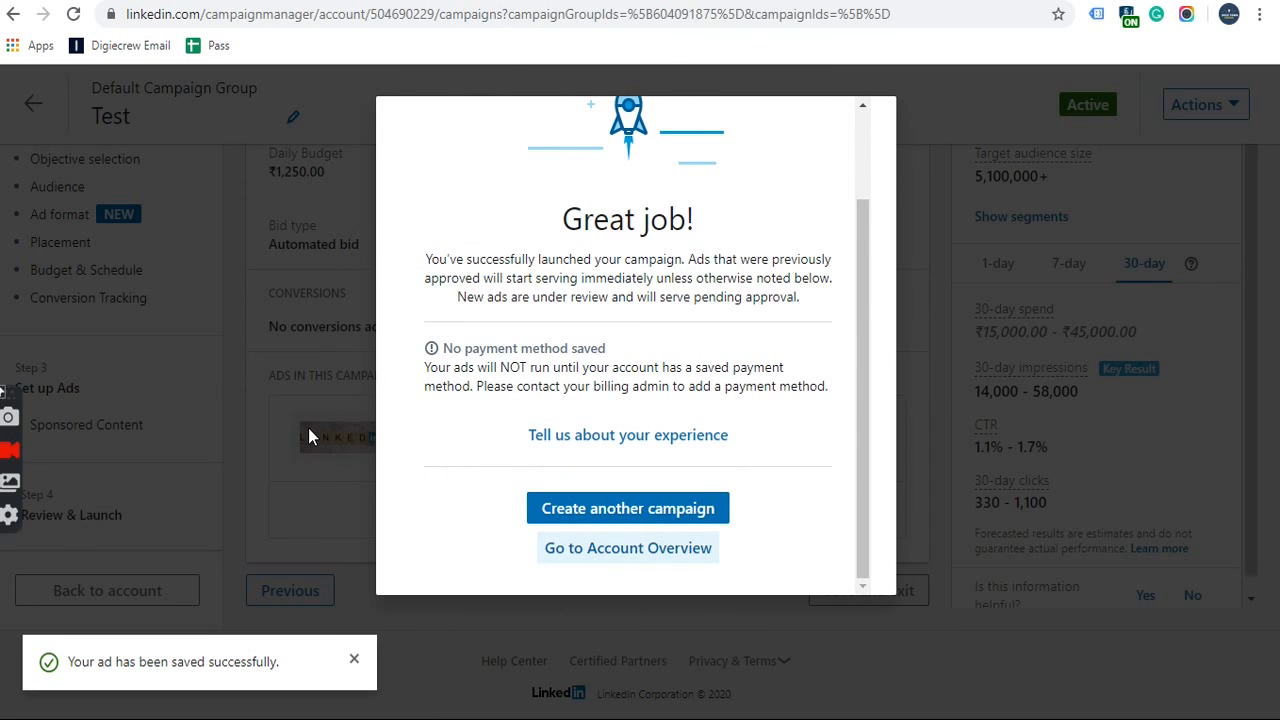